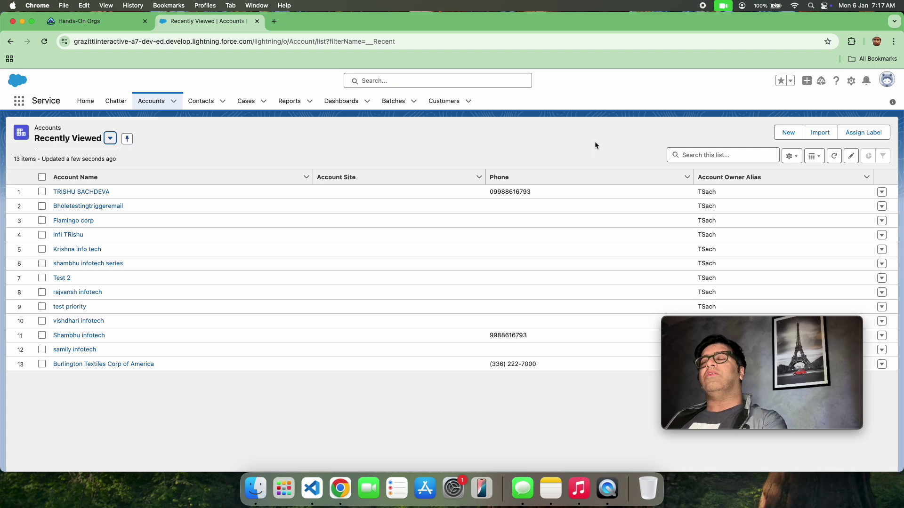
# Step: Open a New Contact form from Contacts, inspect Account Name and Lead Source, and close it unsaved
pyautogui.click(201, 101)
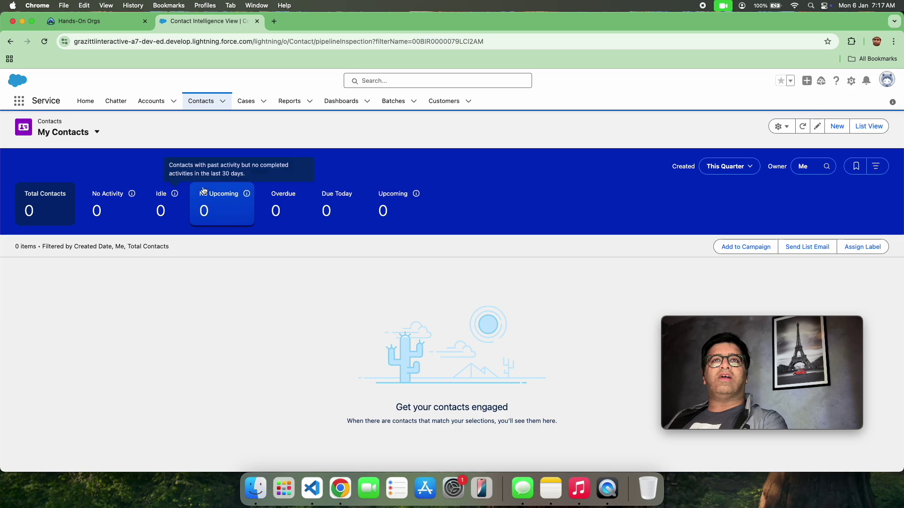
pyautogui.click(837, 126)
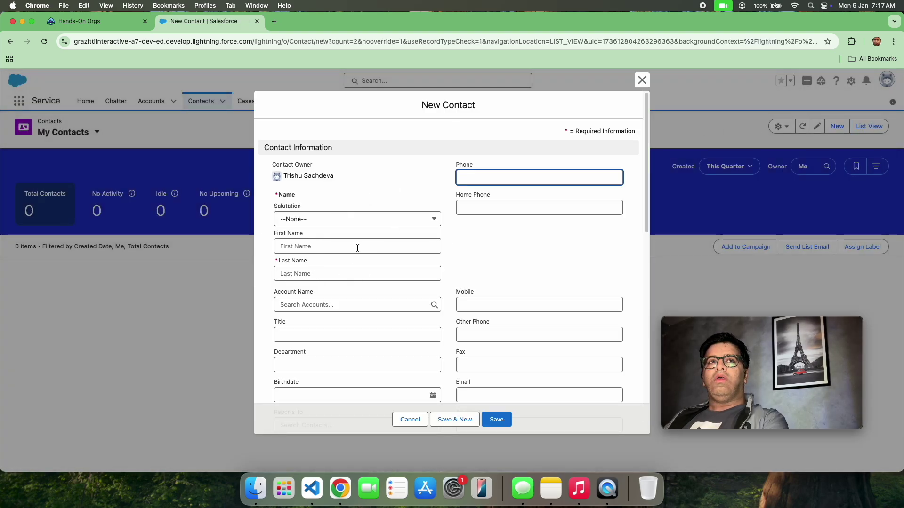
pyautogui.click(356, 306)
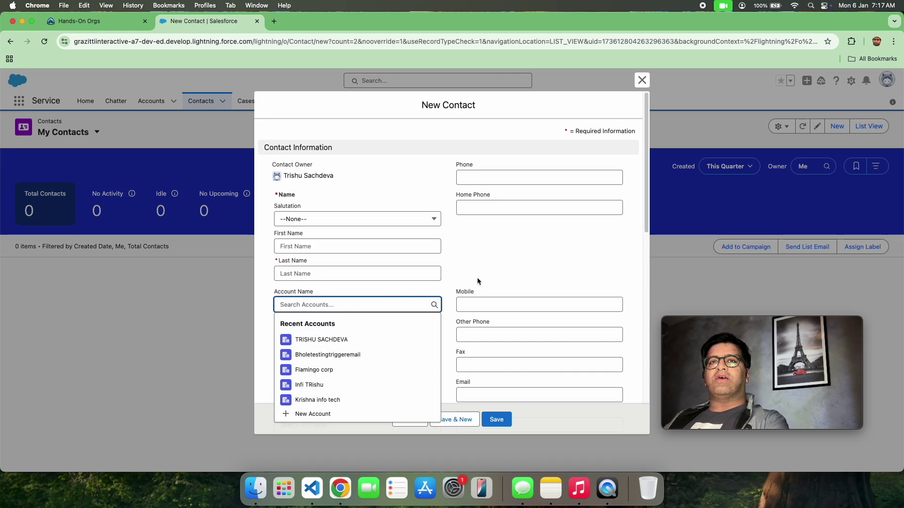
pyautogui.scroll(-3, 494, 299)
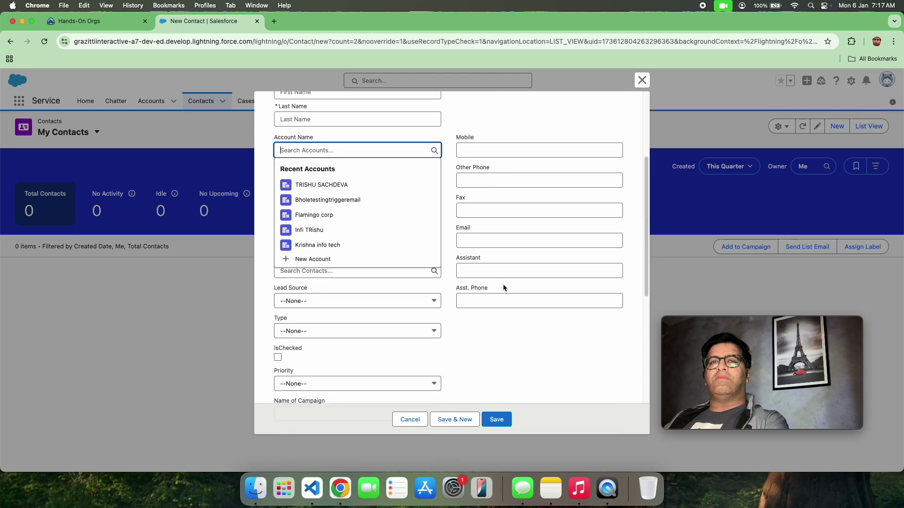
pyautogui.click(406, 301)
pyautogui.click(408, 302)
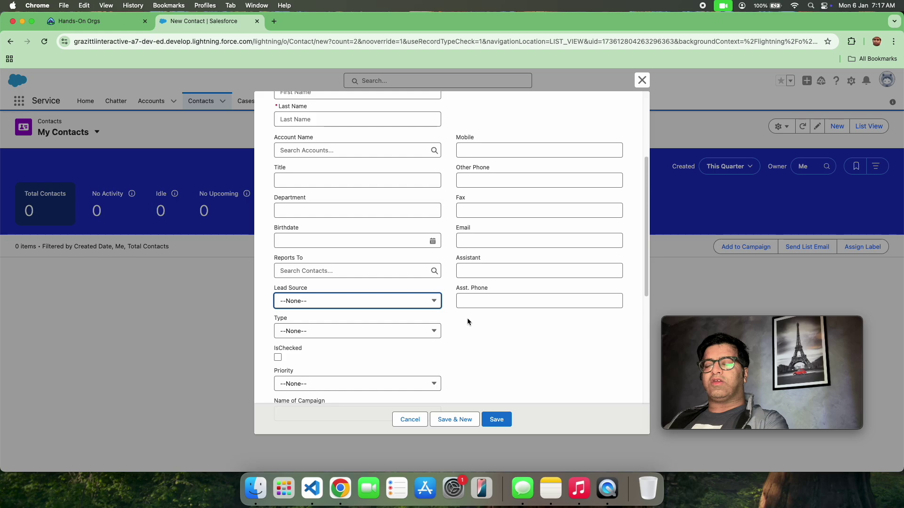
pyautogui.click(642, 80)
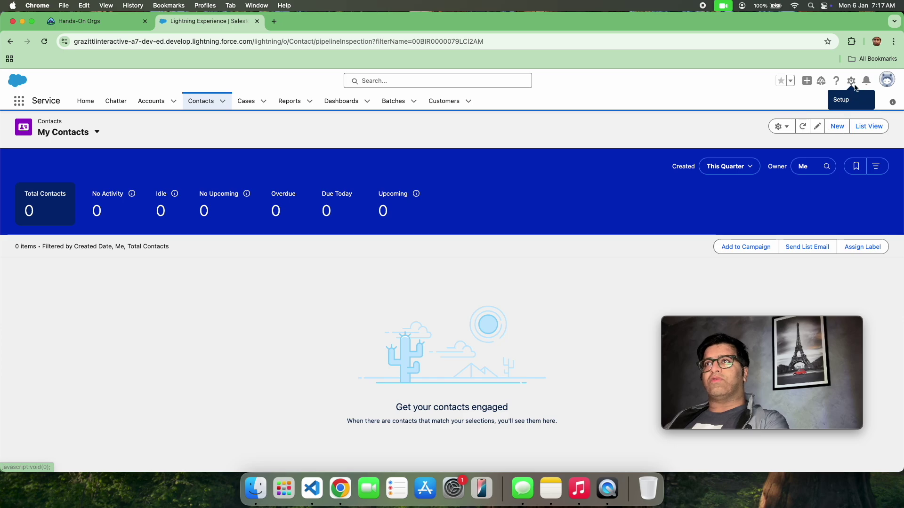
# Step: Open Setup in a new tab from the gear menu
pyautogui.click(852, 82)
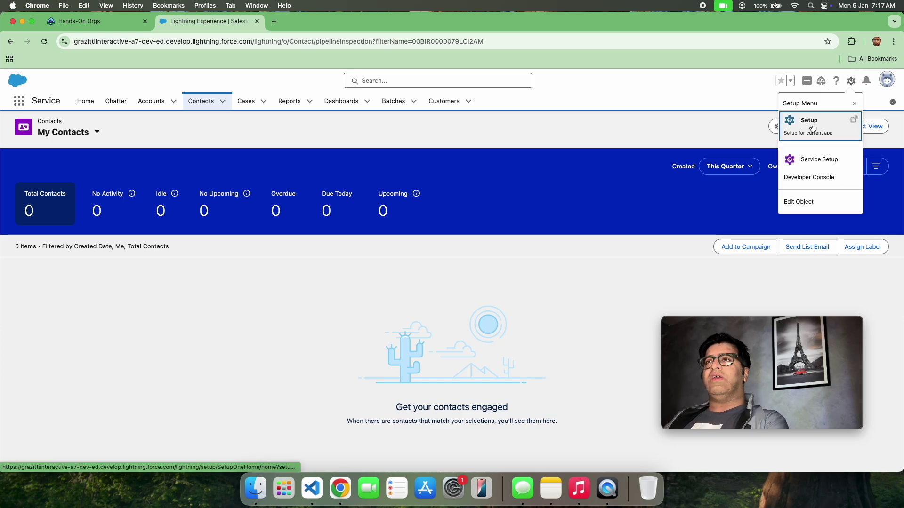
pyautogui.click(809, 123)
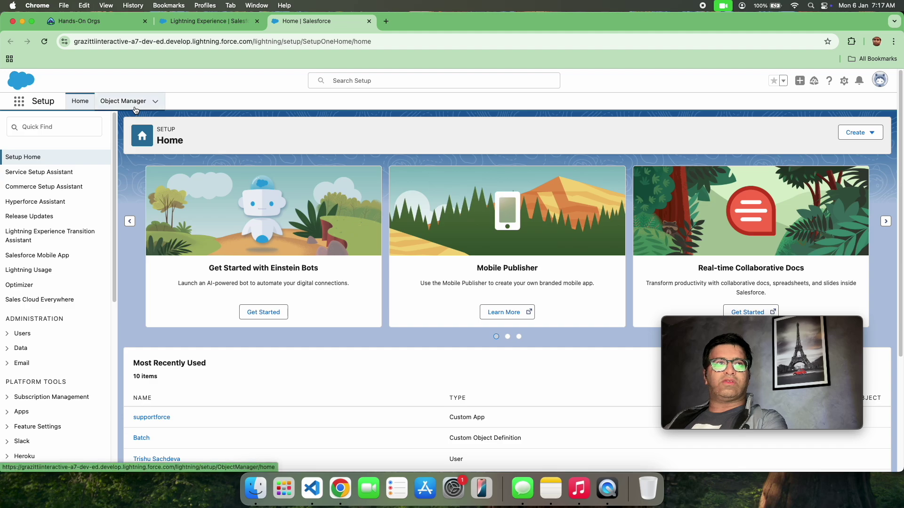
pyautogui.click(131, 101)
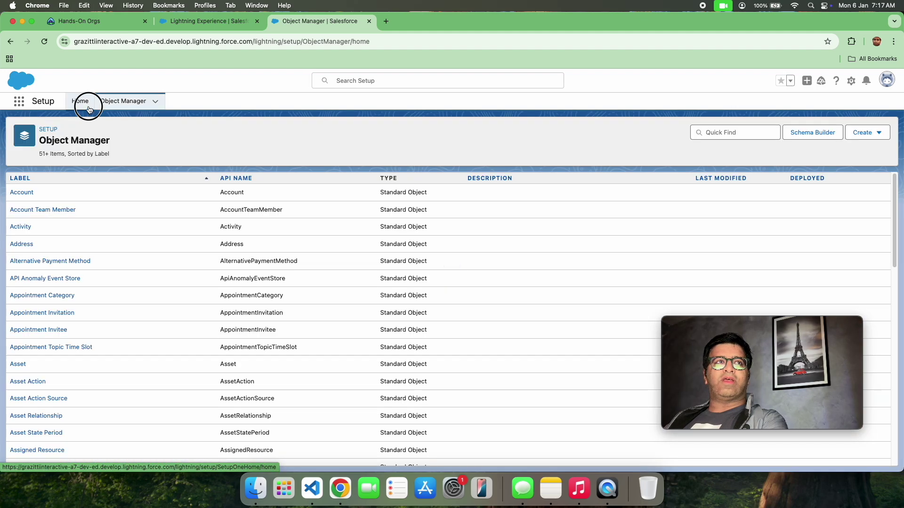
pyautogui.click(82, 103)
# Step: Filter the Setup Quick Find by 'flow' and open Flows
pyautogui.click(70, 133)
pyautogui.write('flow')
pyautogui.scroll(-5, 56, 282)
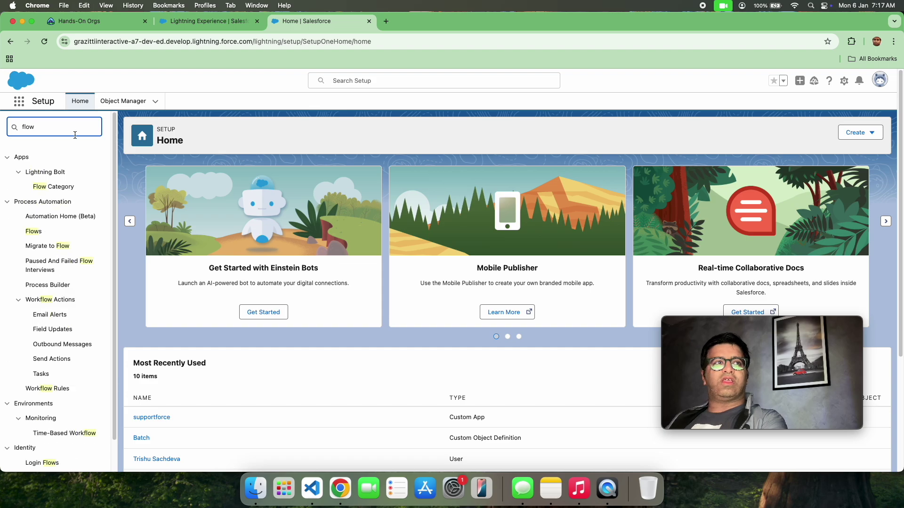
pyautogui.click(37, 235)
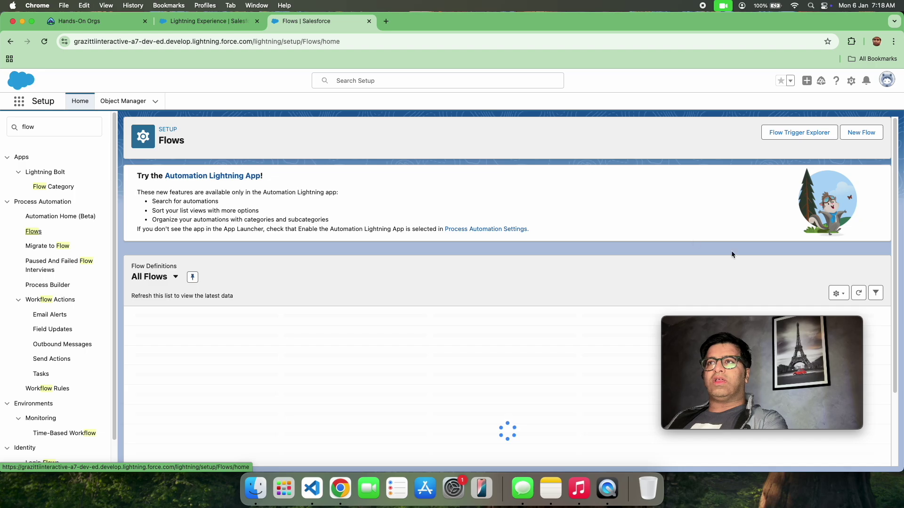
# Step: Create a new Screen Flow from scratch with New Flow
pyautogui.click(860, 138)
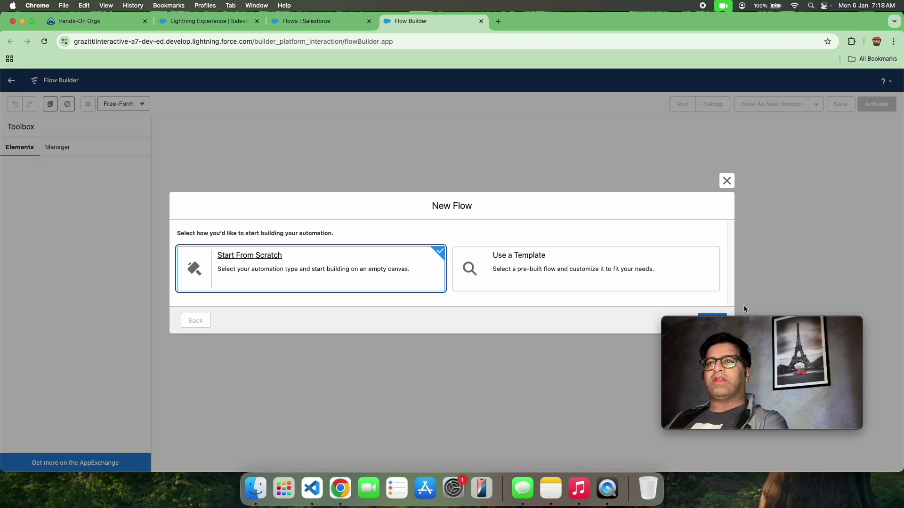
pyautogui.click(718, 318)
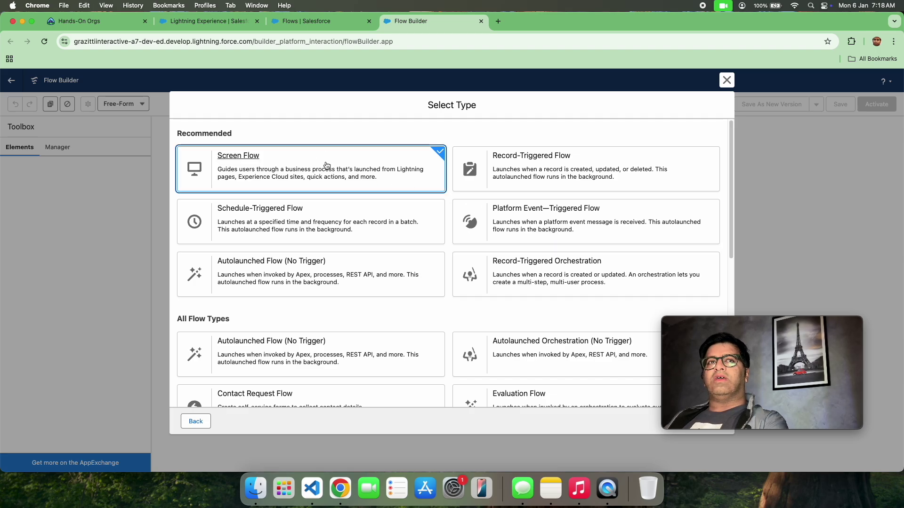
pyautogui.moveTo(742, 318); pyautogui.dragTo(782, 278)
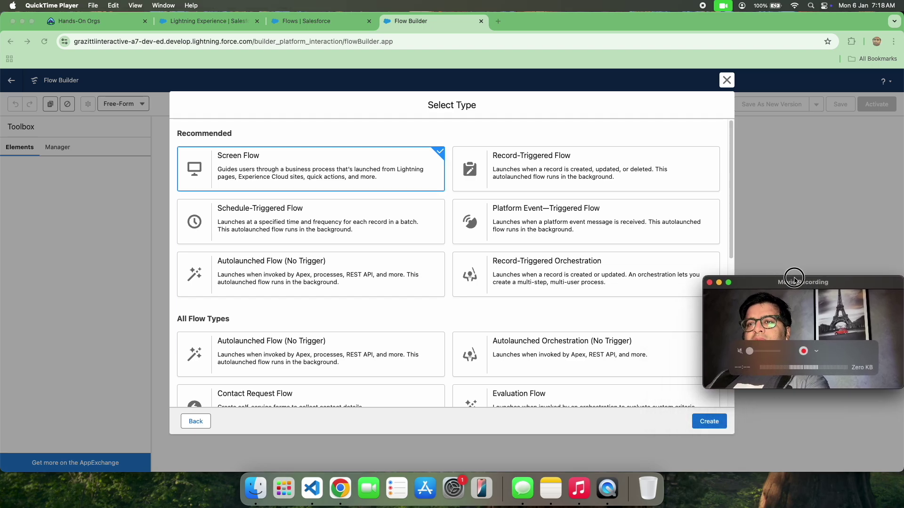
pyautogui.click(713, 422)
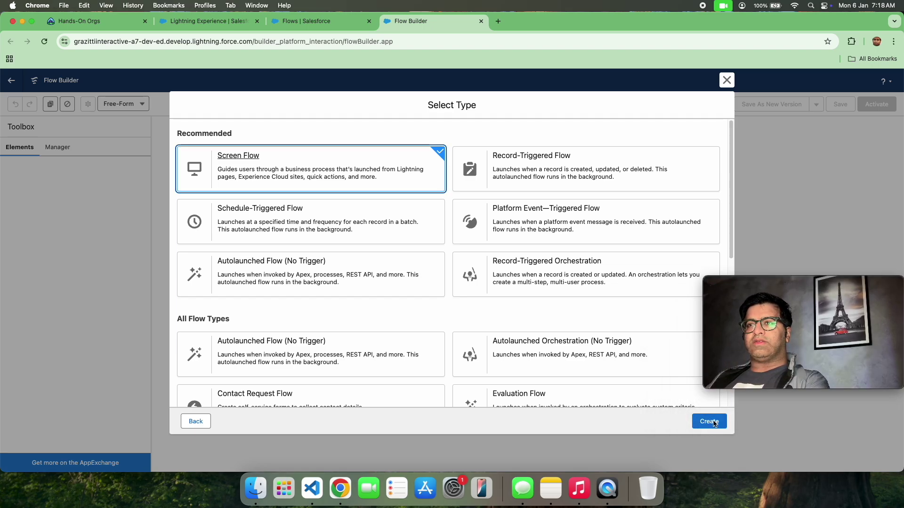
pyautogui.click(705, 422)
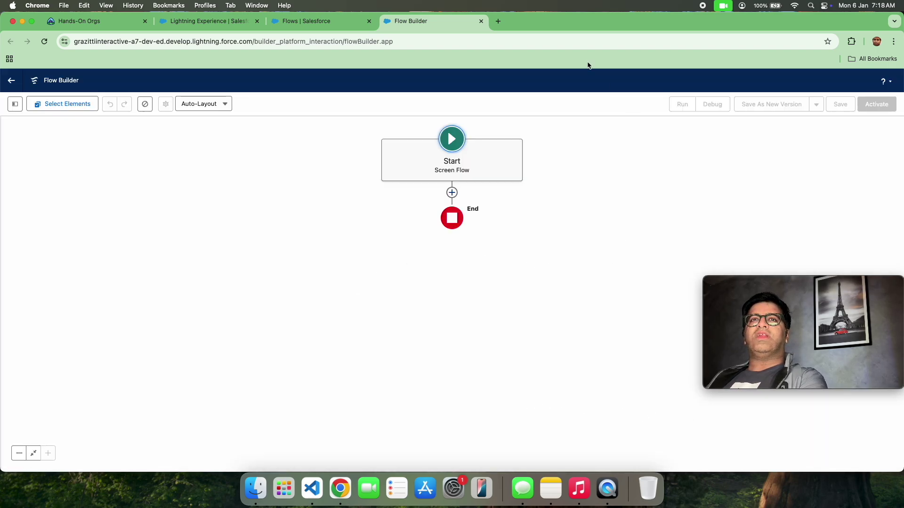
# Step: Add a Screen after Start labelled 'Contact Creation Screen' (API name Contact_Creation_Screen)
pyautogui.click(209, 106)
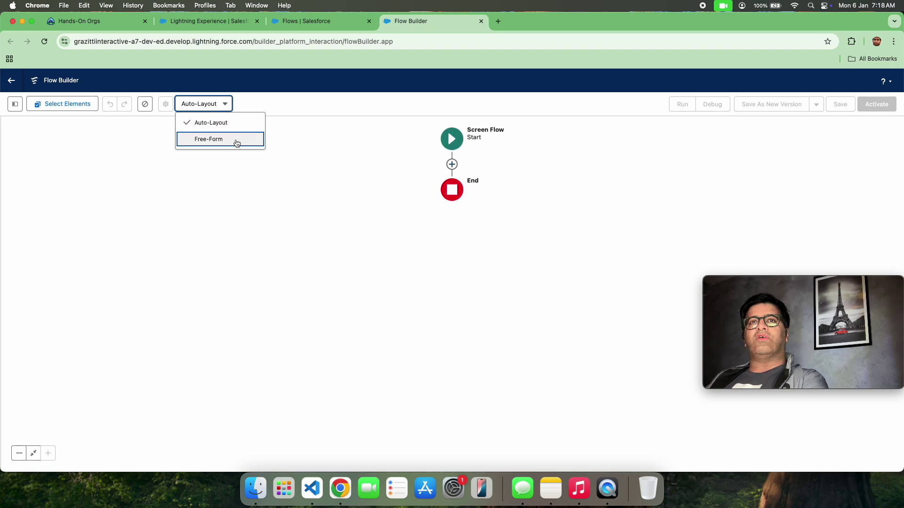
pyautogui.click(453, 165)
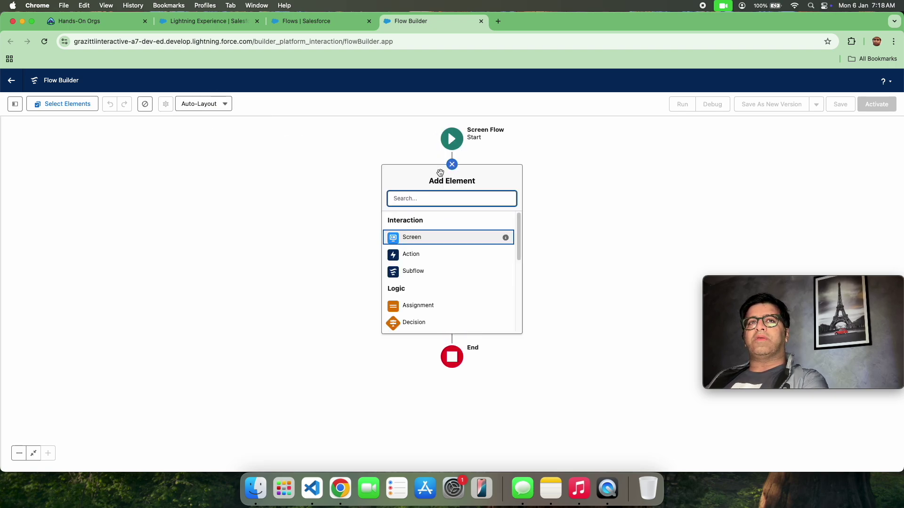
pyautogui.click(423, 238)
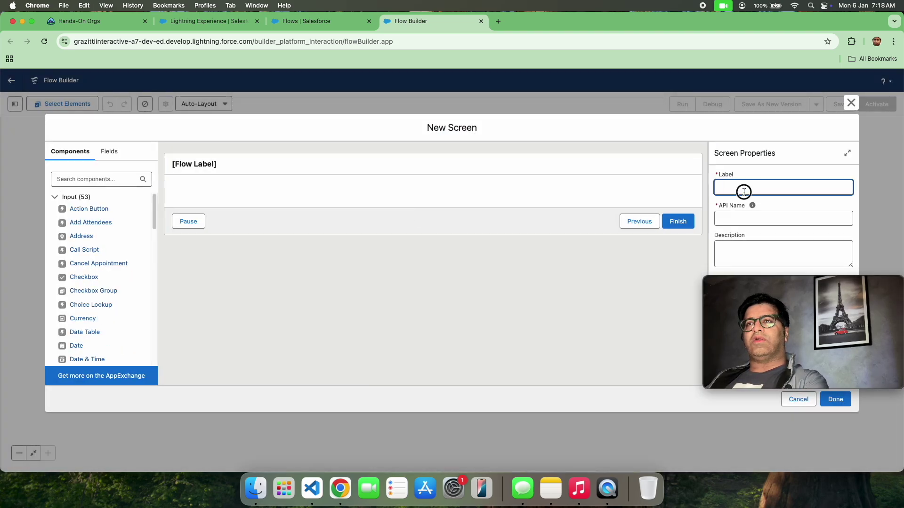
pyautogui.write('Con')
pyautogui.write('tact ')
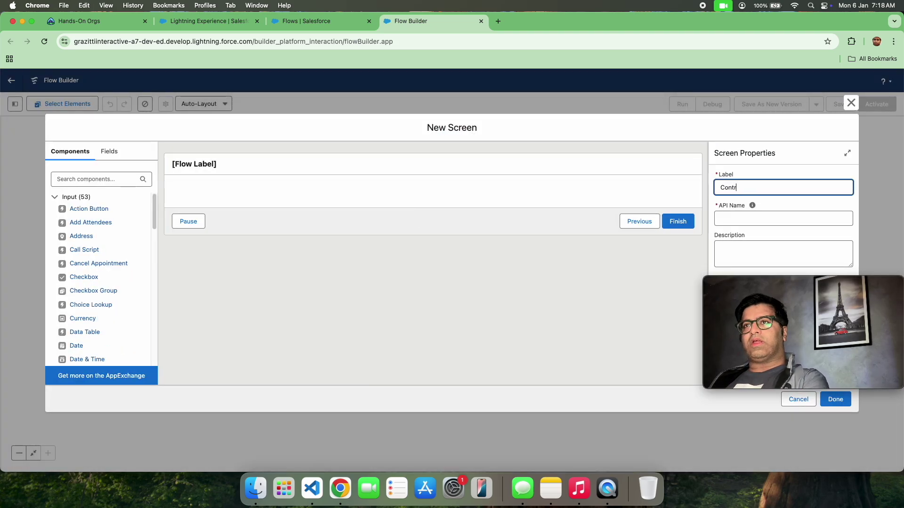
pyautogui.write('C')
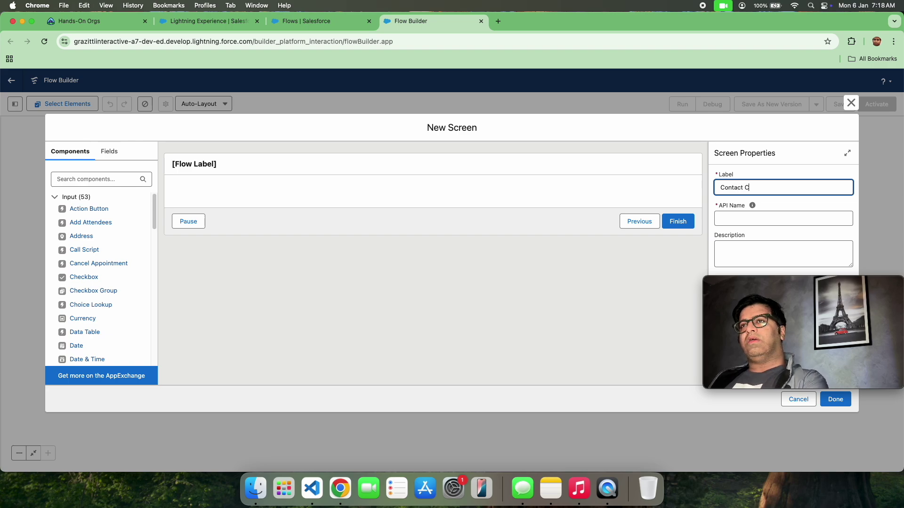
pyautogui.write('reation Scr')
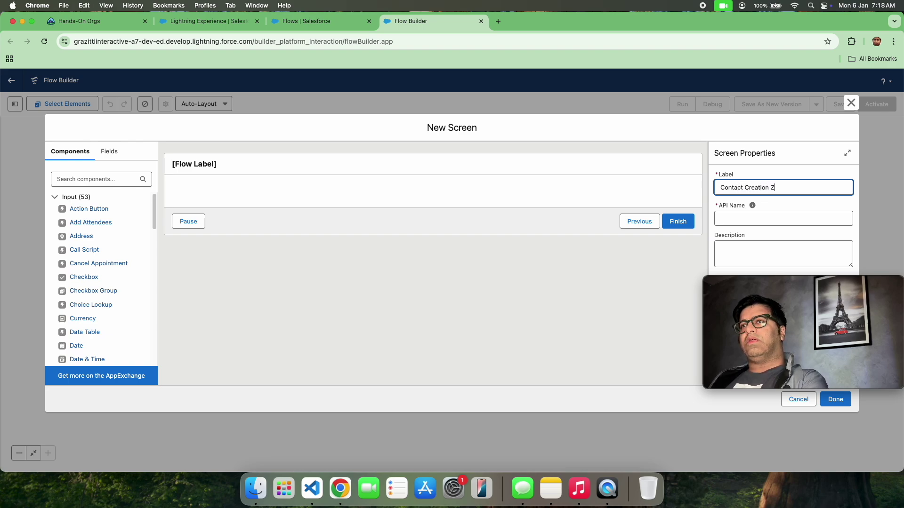
pyautogui.write('een')
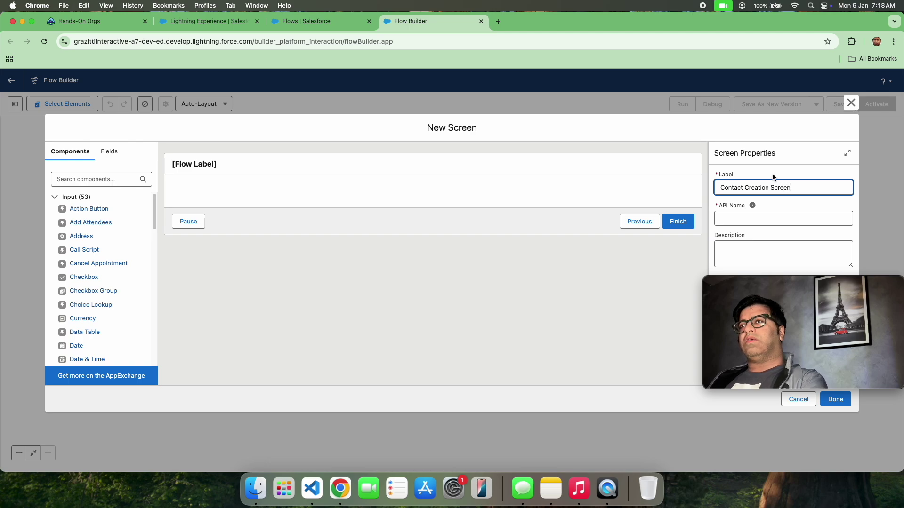
pyautogui.click(814, 152)
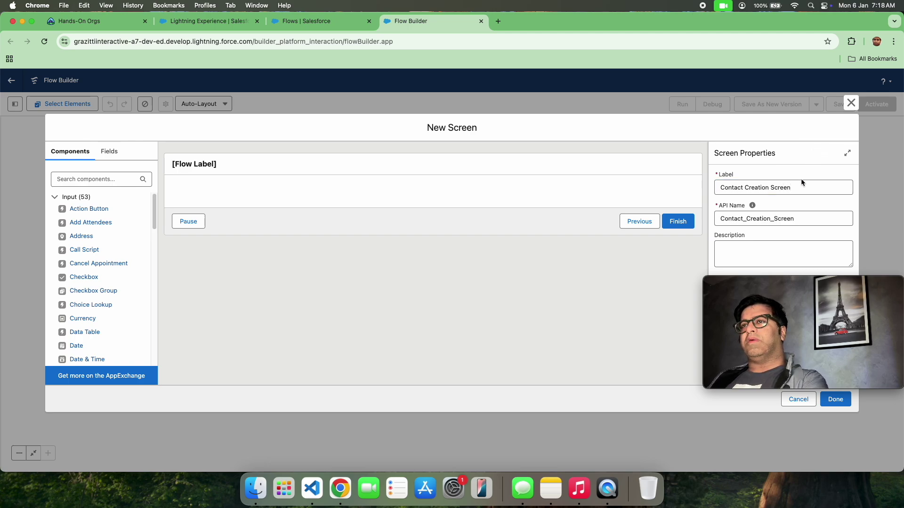
# Step: Expand the screen's Configure Footer navigation settings
pyautogui.moveTo(838, 285); pyautogui.dragTo(524, 299)
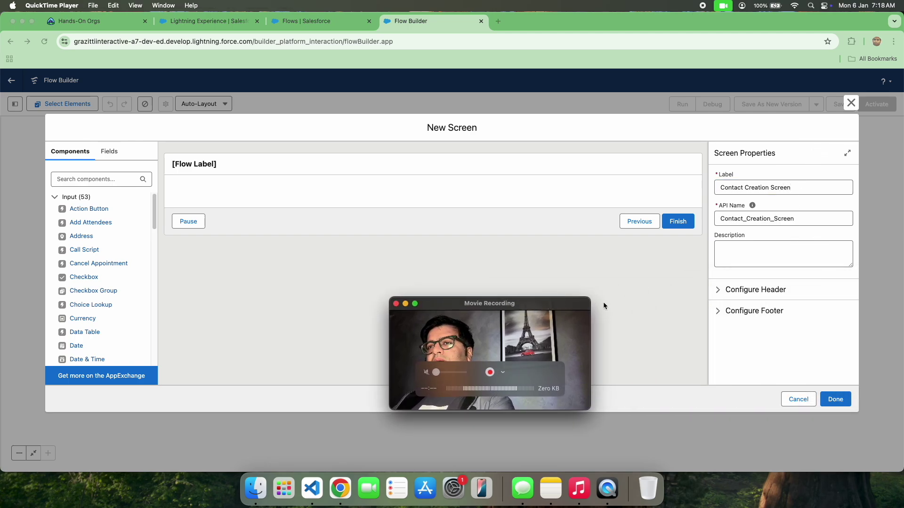
pyautogui.click(717, 309)
pyautogui.click(717, 309)
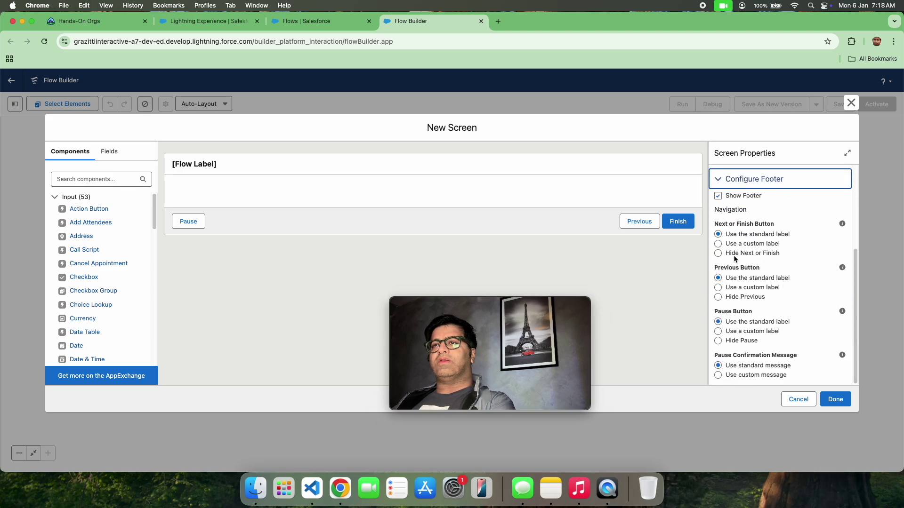
# Step: Hide Previous and Pause, and label the finish button 'Save contact record with account Lookup'
pyautogui.click(718, 297)
pyautogui.click(718, 341)
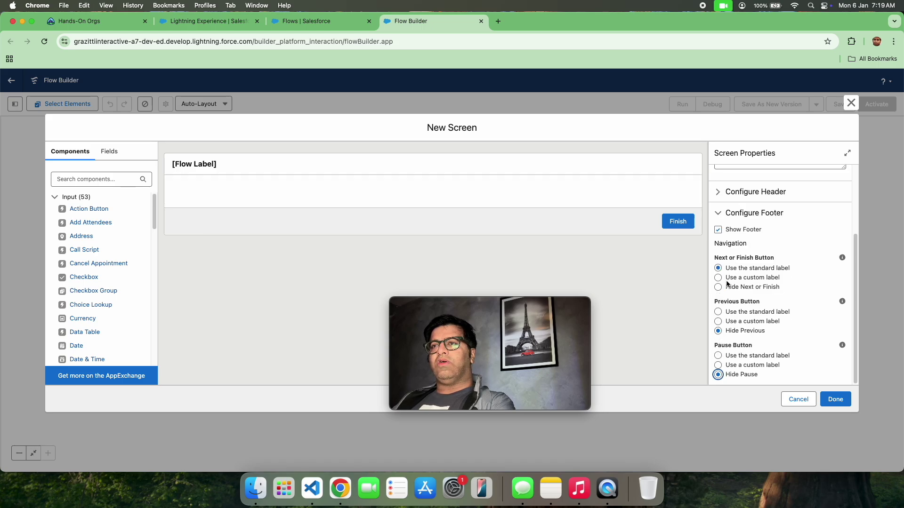
pyautogui.click(718, 277)
pyautogui.click(755, 315)
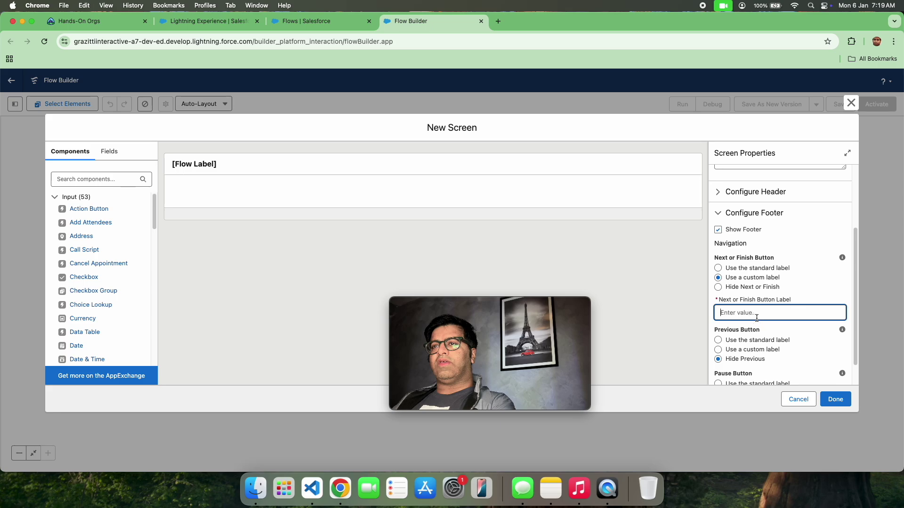
pyautogui.write('Sa')
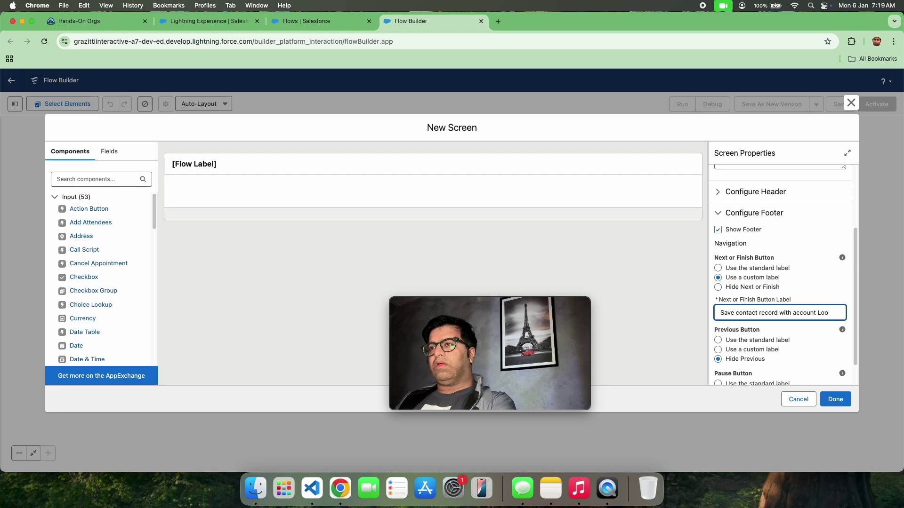
pyautogui.write('up')
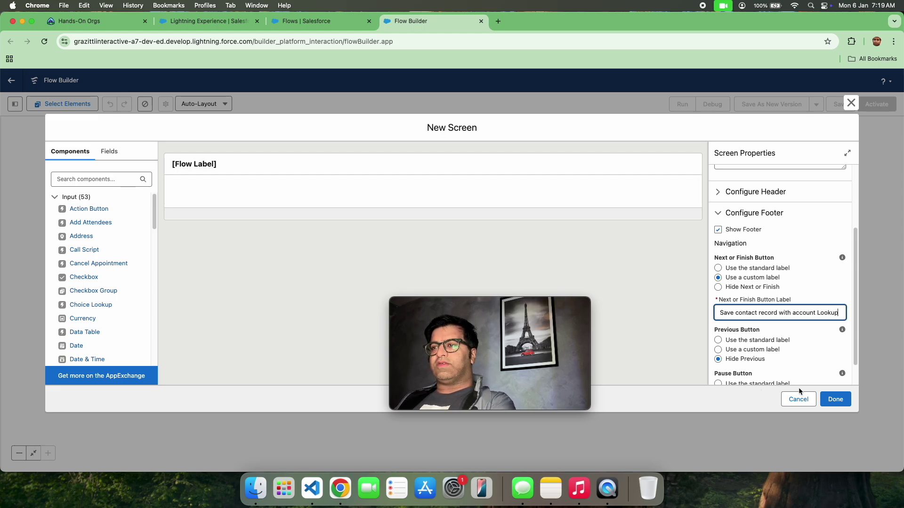
pyautogui.click(836, 399)
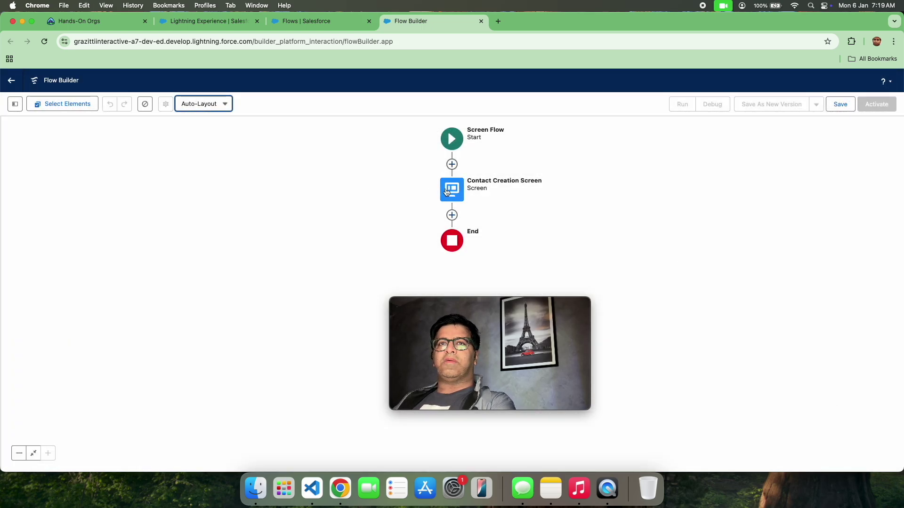
# Step: Add a Name component to the Contact Creation Screen
pyautogui.doubleClick(446, 191)
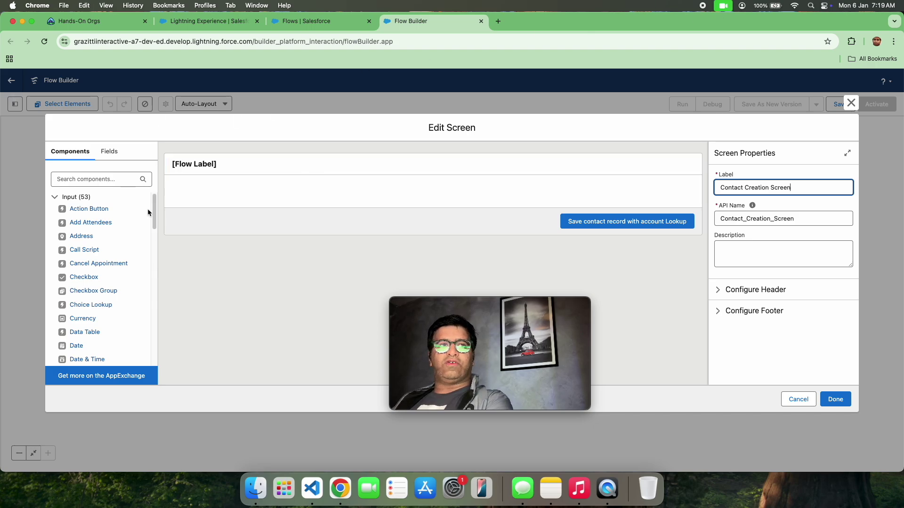
pyautogui.click(125, 179)
pyautogui.write('name')
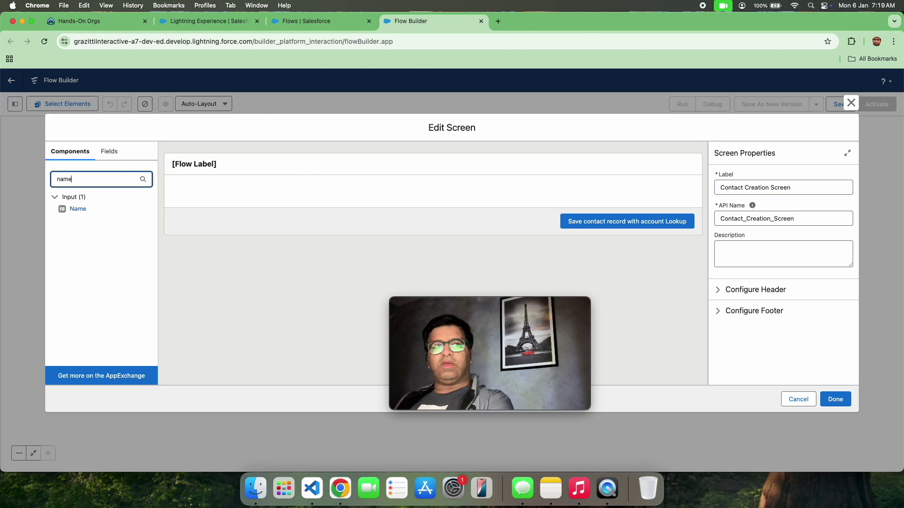
pyautogui.moveTo(78, 209); pyautogui.dragTo(197, 193)
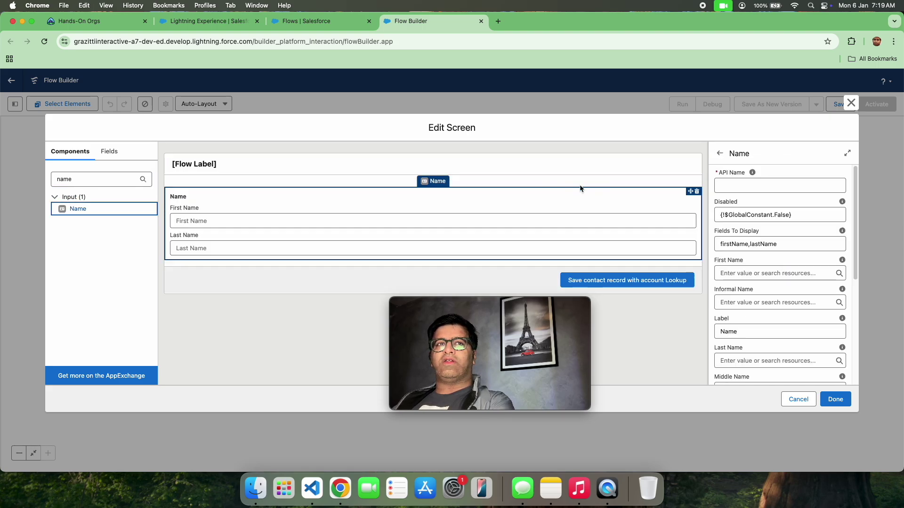
# Step: Set the Name component's API name to Con_Name, save, and reopen the screen
pyautogui.click(765, 184)
pyautogui.write('N')
pyautogui.press('BackSpace')
pyautogui.write('Con Name')
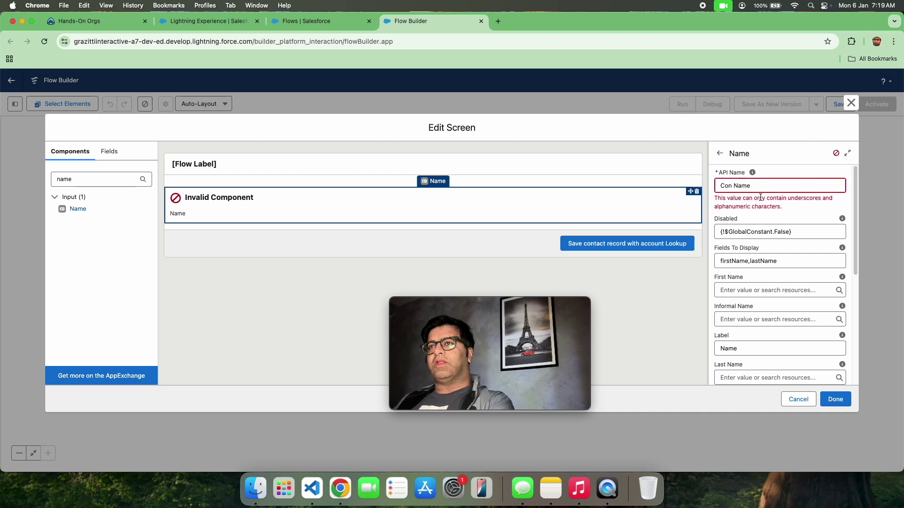
pyautogui.press('BackSpace')
pyautogui.write('_')
pyautogui.click(781, 152)
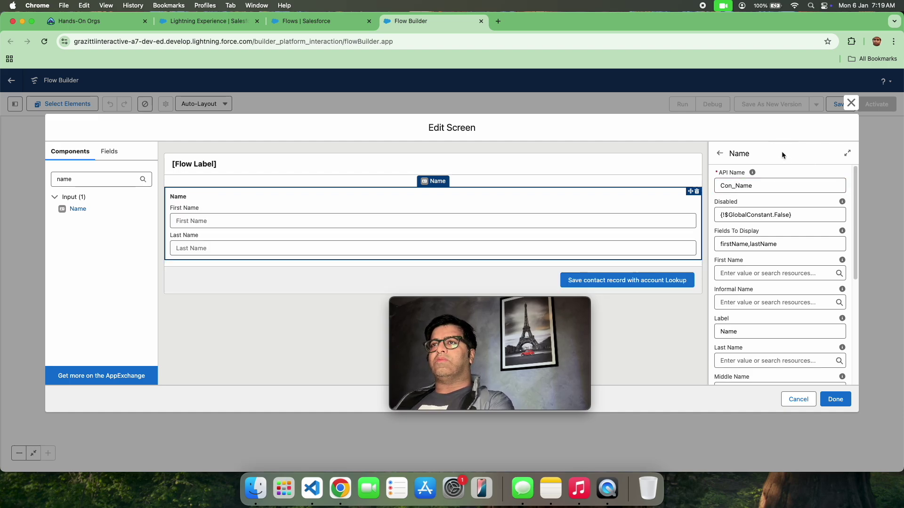
pyautogui.scroll(-5, 763, 308)
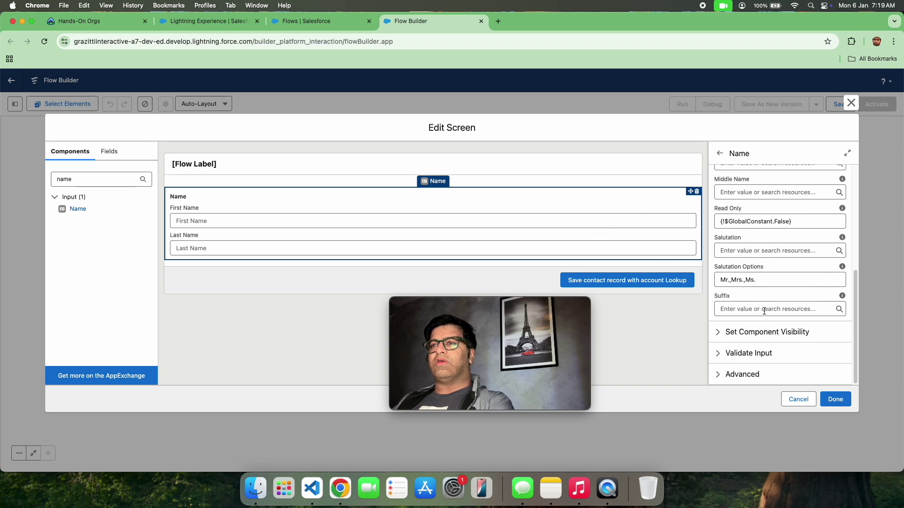
pyautogui.click(835, 399)
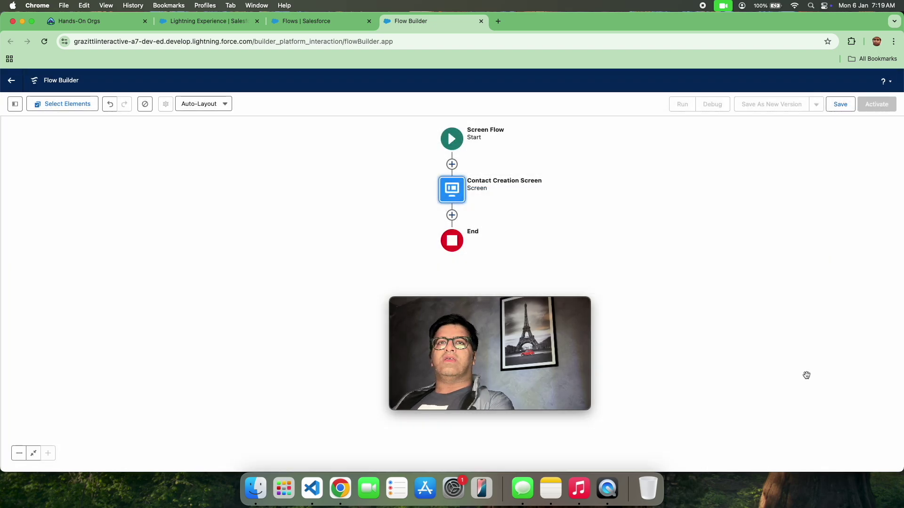
pyautogui.doubleClick(456, 191)
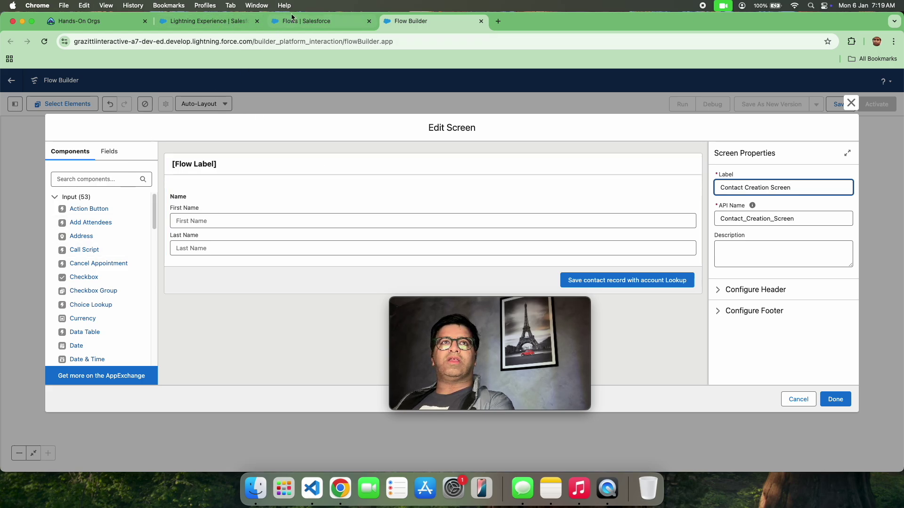
# Step: Check the Lead Source picklist options on a new Contact form in Salesforce
pyautogui.click(237, 22)
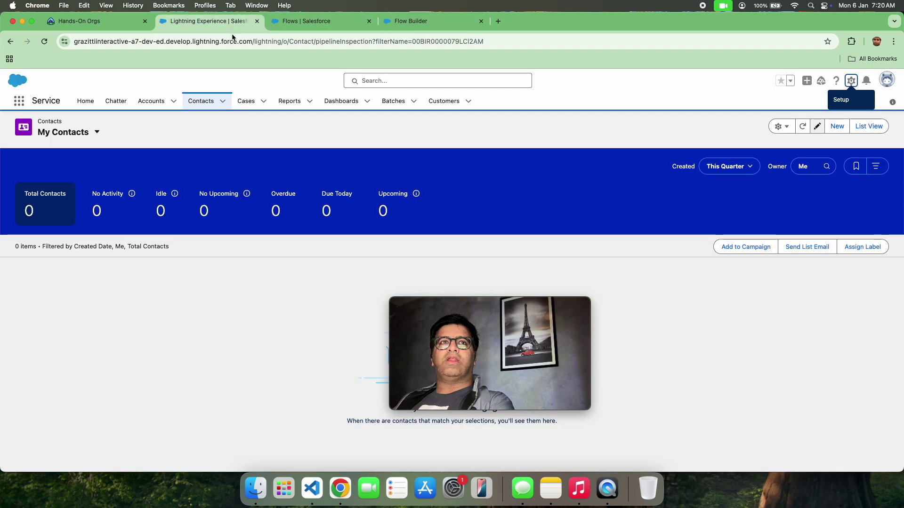
pyautogui.click(837, 127)
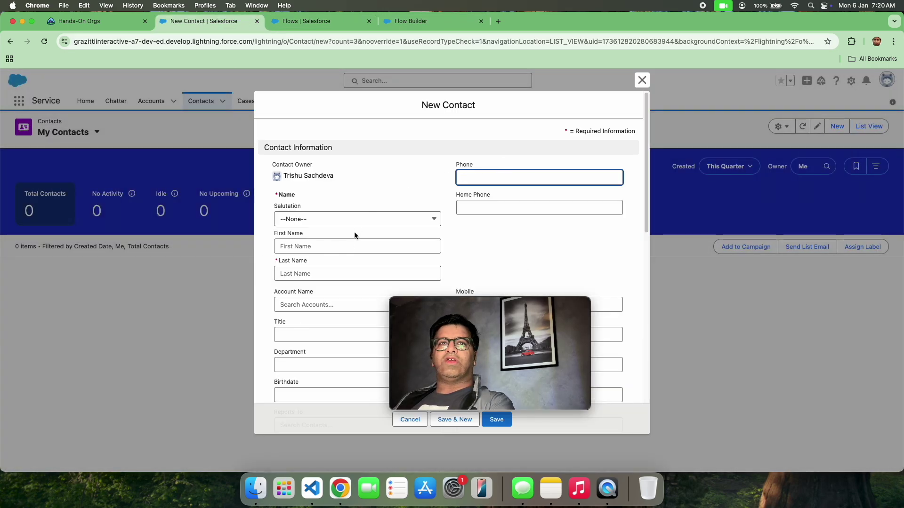
pyautogui.scroll(-5, 500, 241)
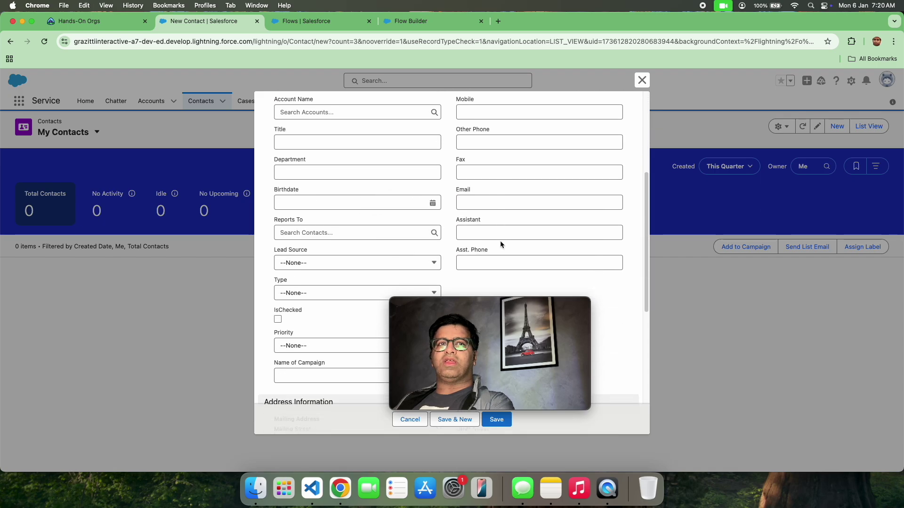
pyautogui.click(363, 260)
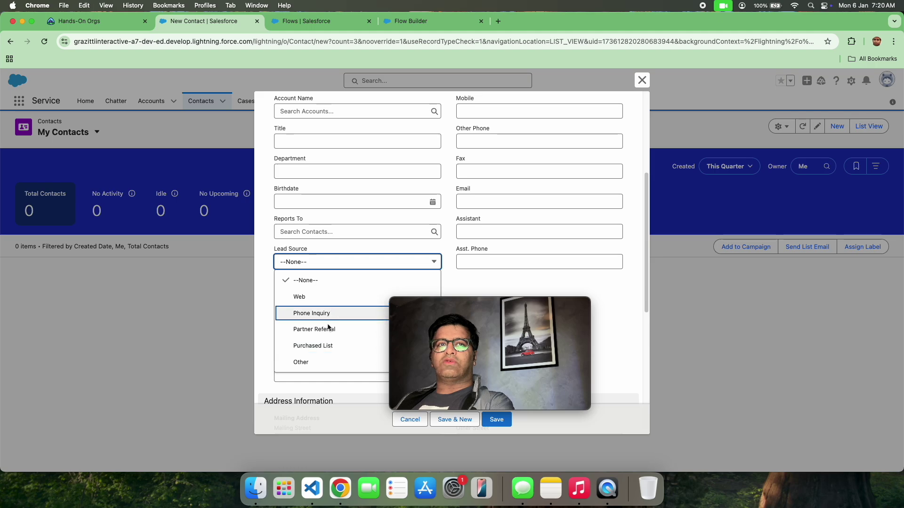
# Step: Back in the screen editor, search components for 'pick'
pyautogui.click(424, 22)
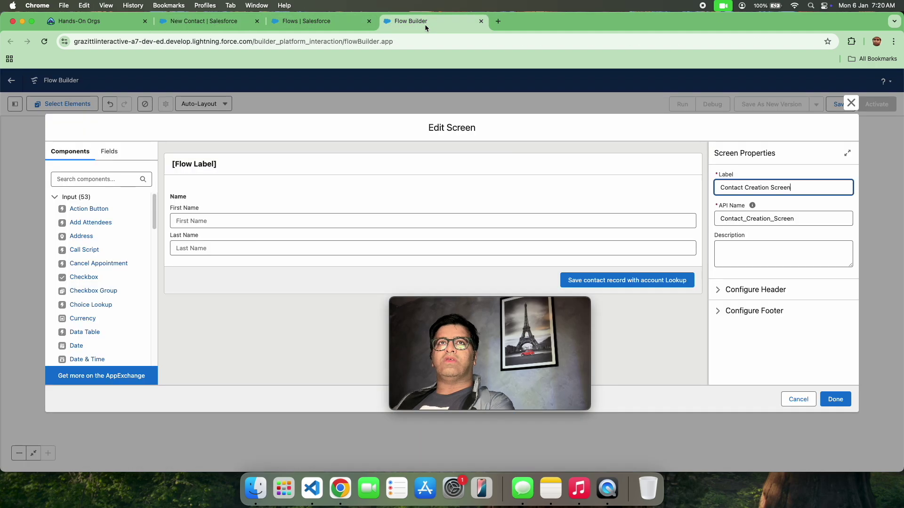
pyautogui.click(99, 178)
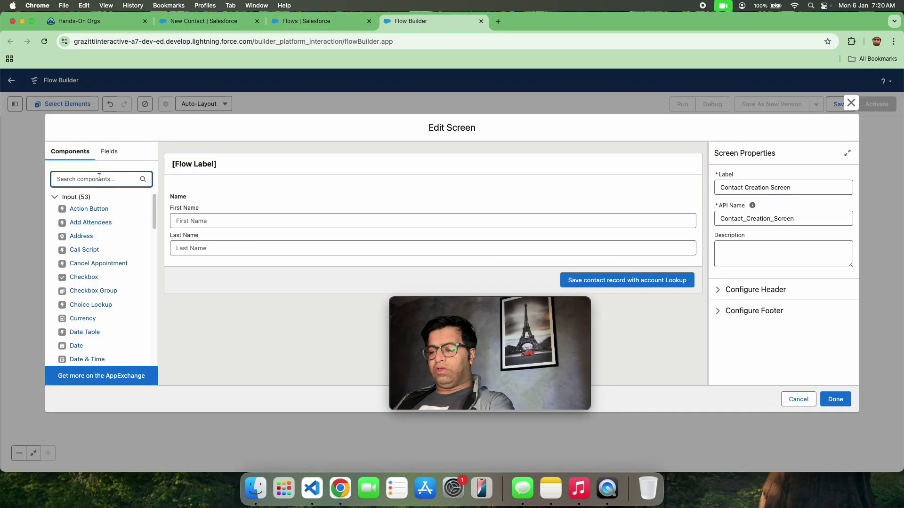
pyautogui.write('pick')
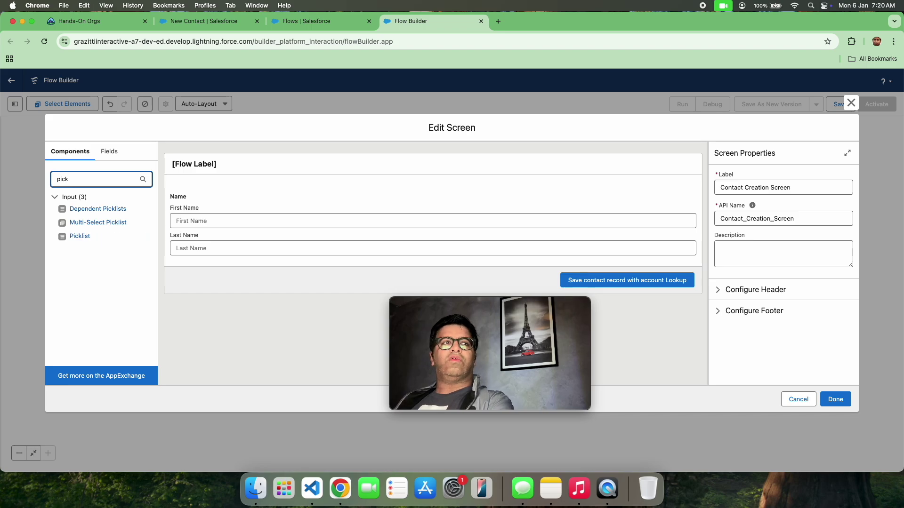
# Step: Add a Picklist below the name fields labelled 'Lead source' (API name Lead_source)
pyautogui.moveTo(84, 240); pyautogui.dragTo(230, 261)
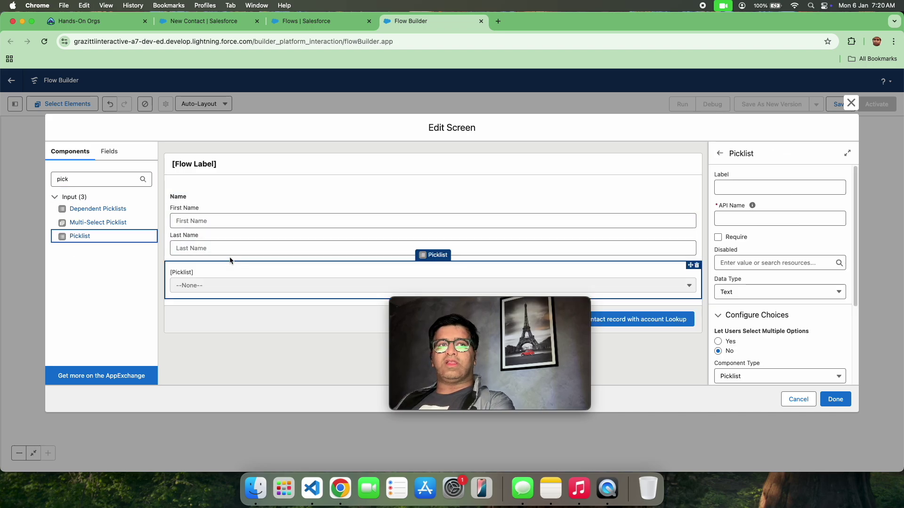
pyautogui.click(761, 184)
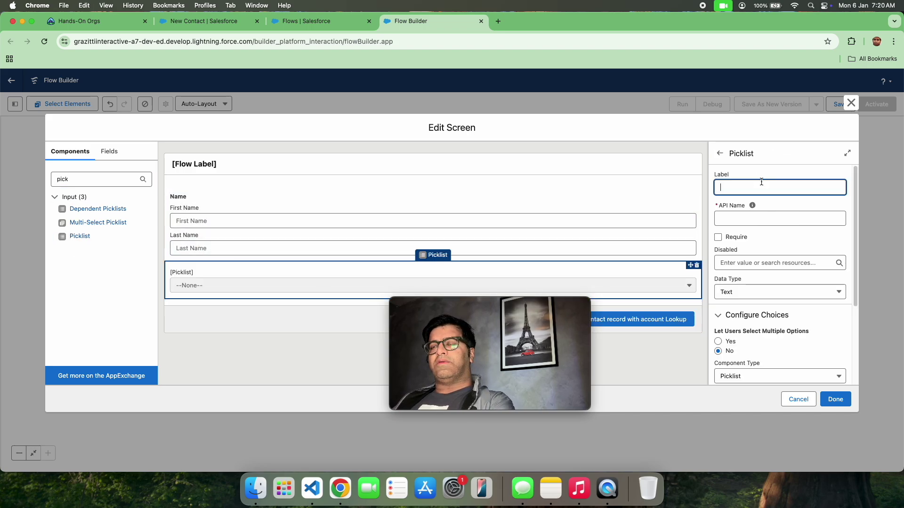
pyautogui.write('Lea')
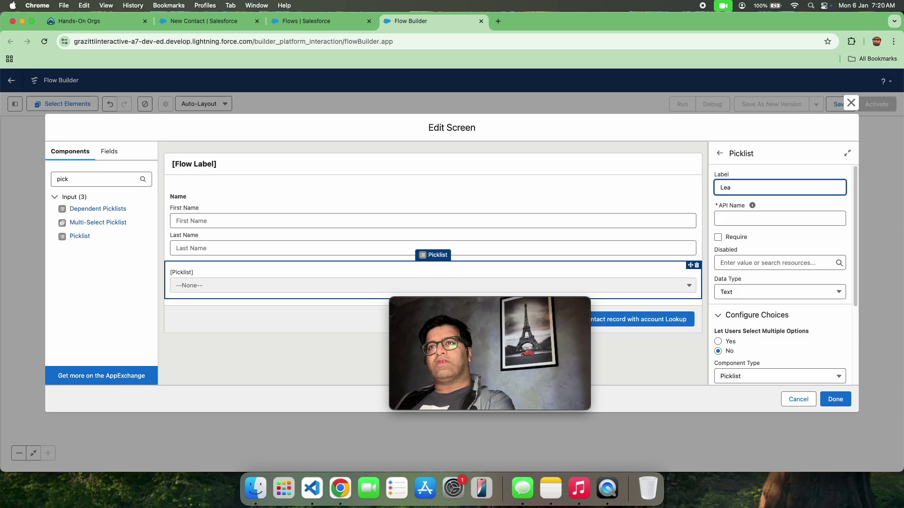
pyautogui.press('BackSpace')
pyautogui.press('BackSpace')
pyautogui.write('ource')
pyautogui.click(793, 174)
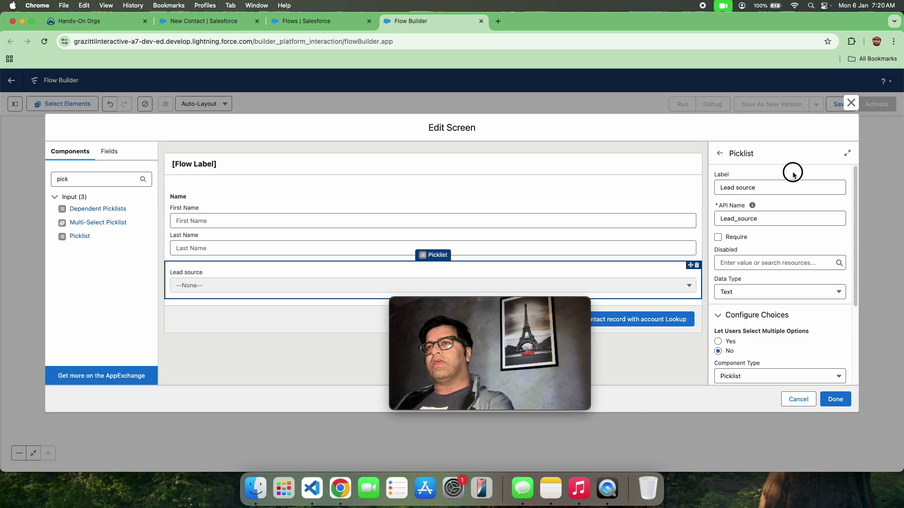
# Step: Start a New Choice Resource for the picklist's choices and list the resource types
pyautogui.scroll(-3, 764, 282)
pyautogui.click(782, 320)
pyautogui.click(774, 338)
pyautogui.click(485, 231)
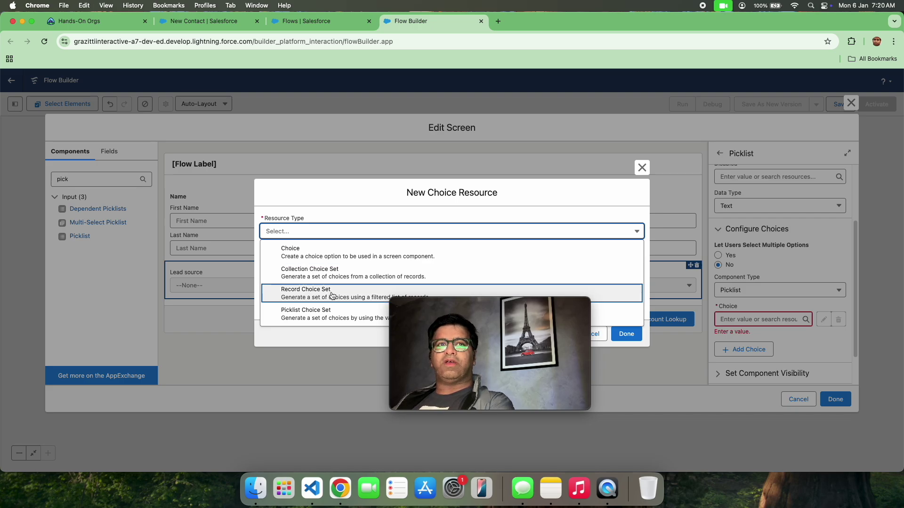
# Step: Make the resource a Record Choice Set named Lead_Source
pyautogui.click(332, 294)
pyautogui.click(343, 245)
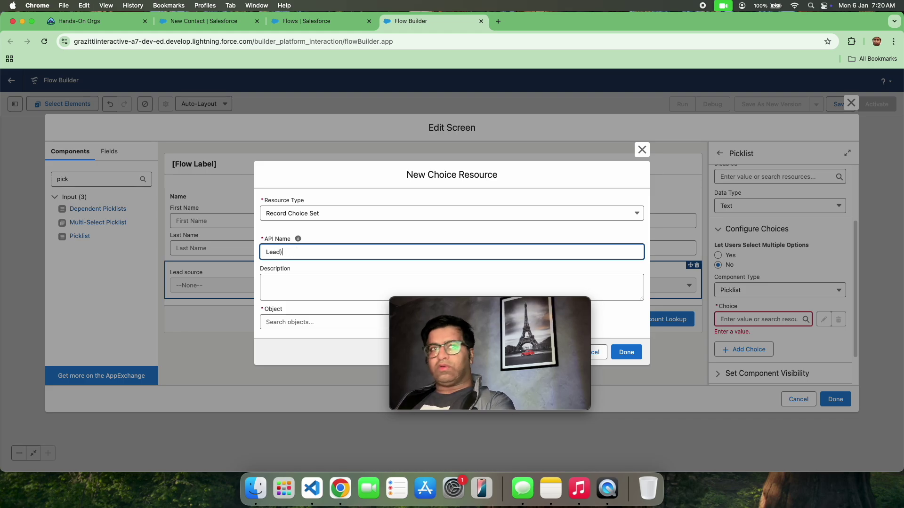
pyautogui.press('BackSpace')
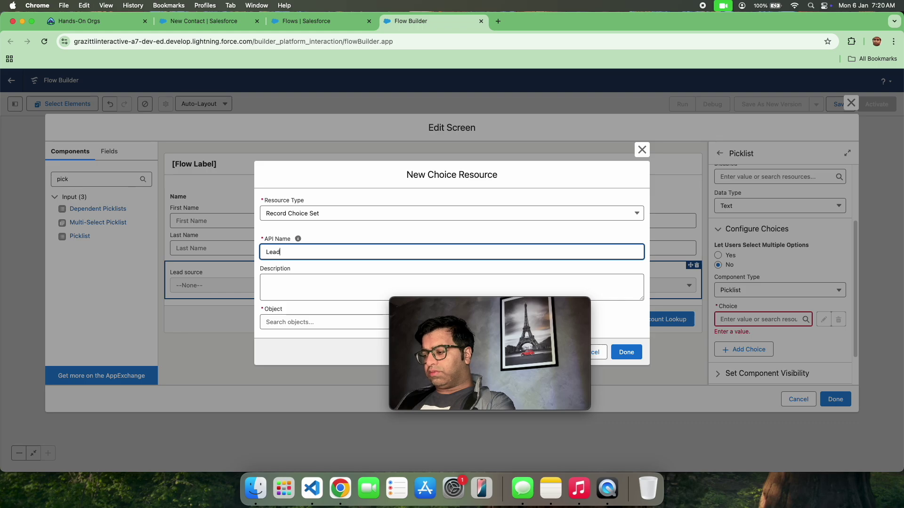
pyautogui.write('_Source')
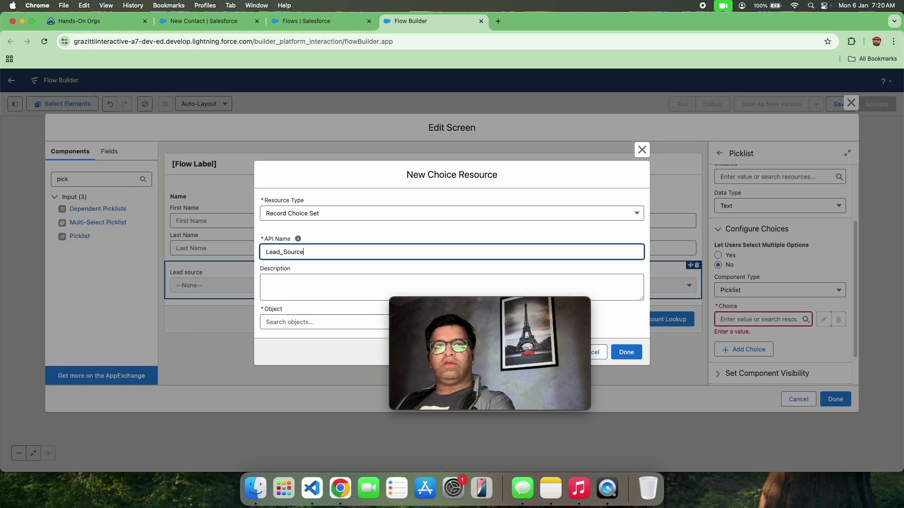
pyautogui.click(349, 232)
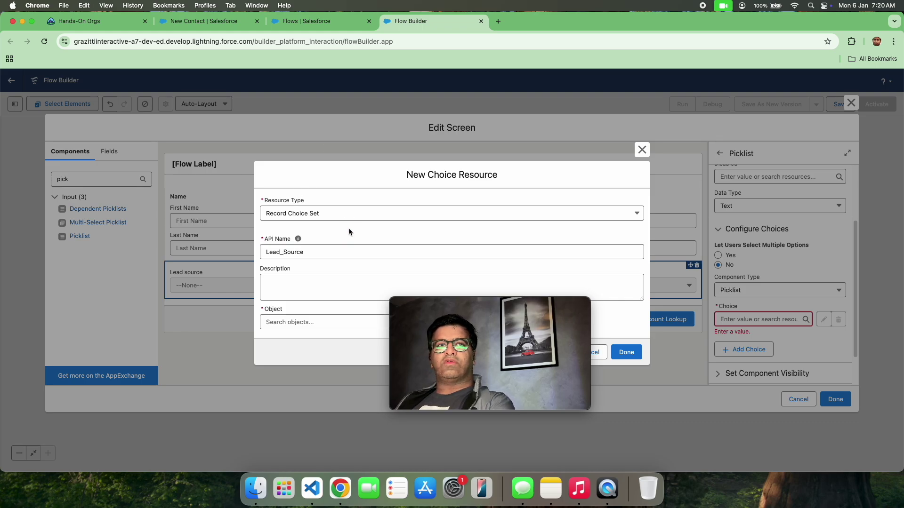
# Step: Set the choice set's object to Contact
pyautogui.click(291, 320)
pyautogui.scroll(-10, 313, 193)
pyautogui.scroll(-3, 312, 193)
pyautogui.write('cont')
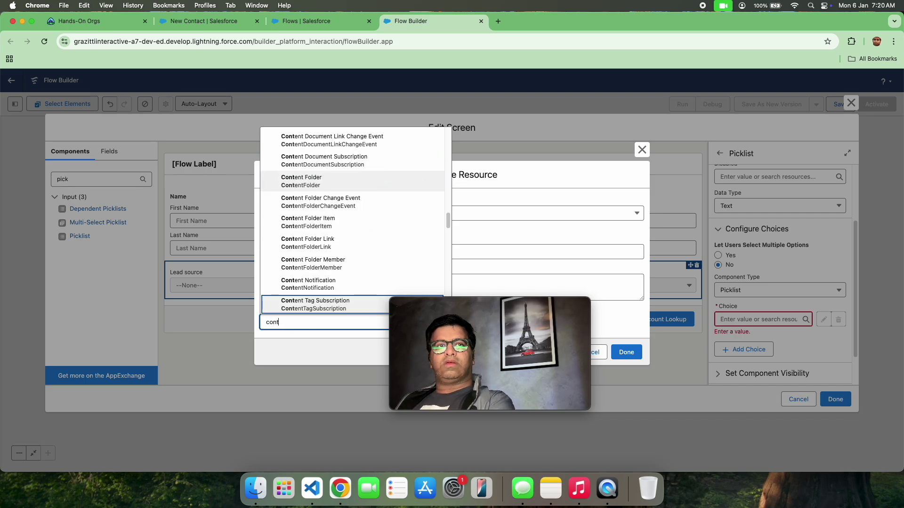
pyautogui.write('act')
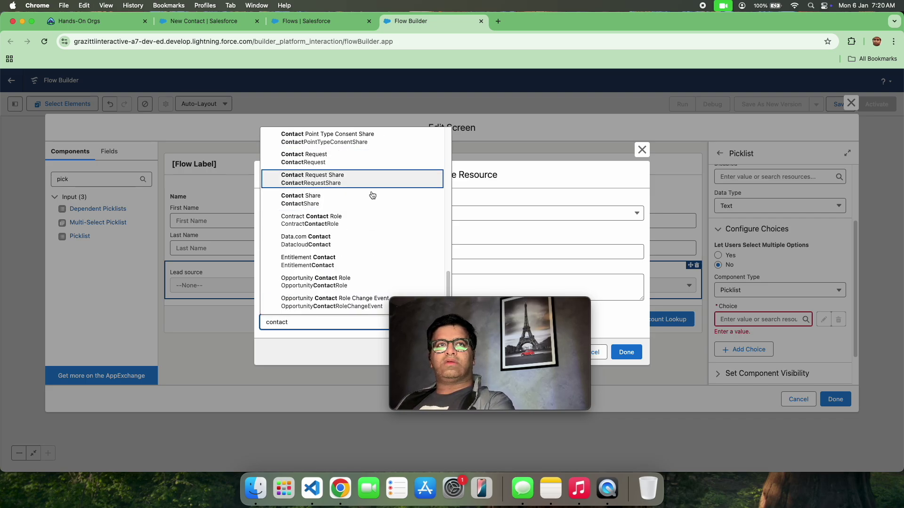
pyautogui.scroll(8, 370, 236)
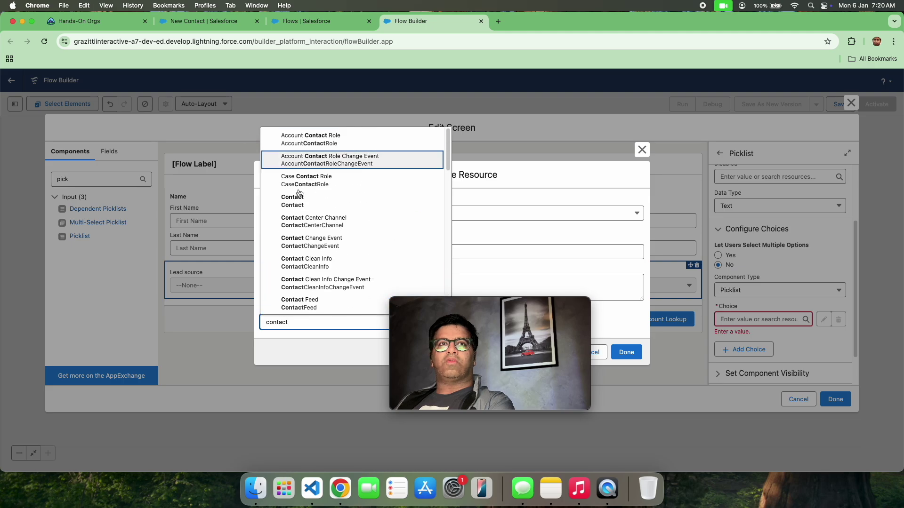
pyautogui.click(298, 200)
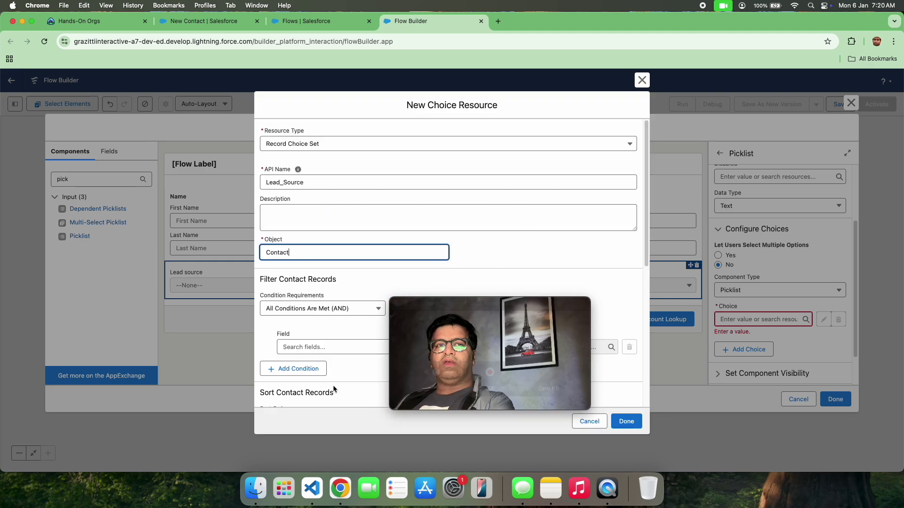
# Step: Choose LeadSource as the Choice Label field
pyautogui.scroll(-5, 494, 261)
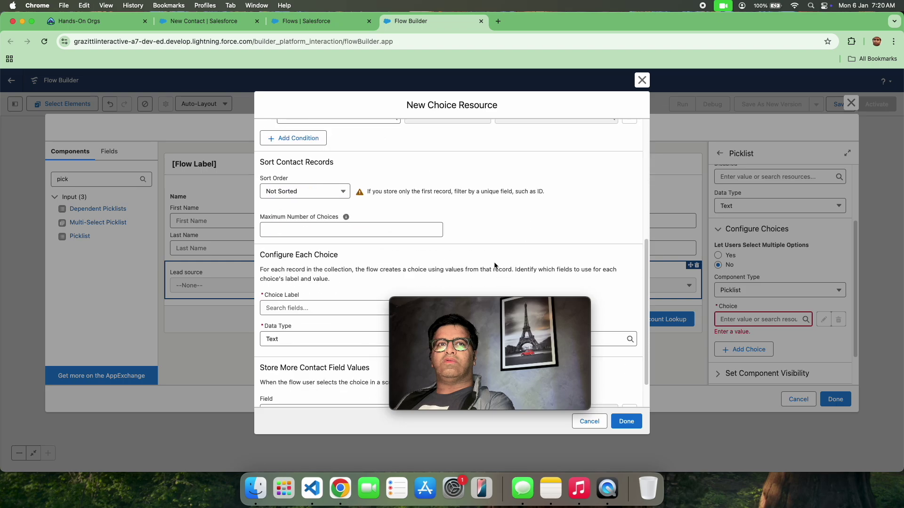
pyautogui.scroll(-2, 493, 262)
pyautogui.click(386, 266)
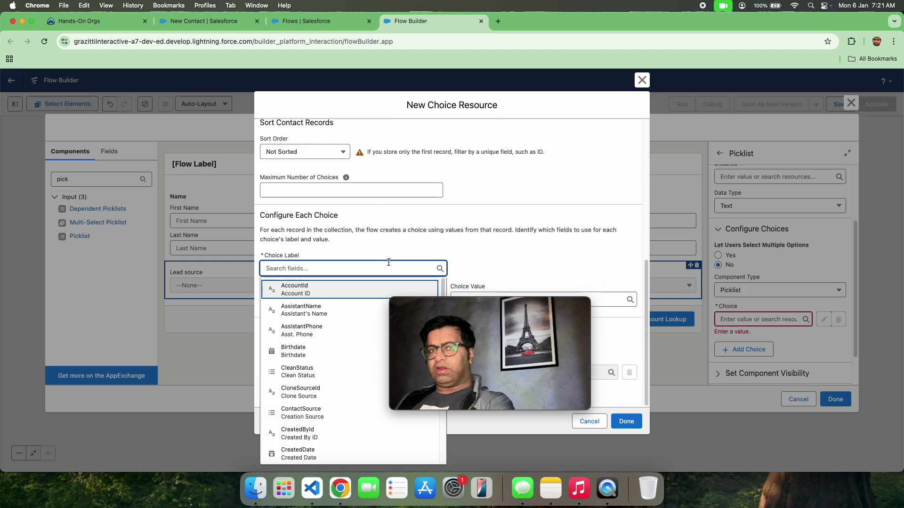
pyautogui.write('lead')
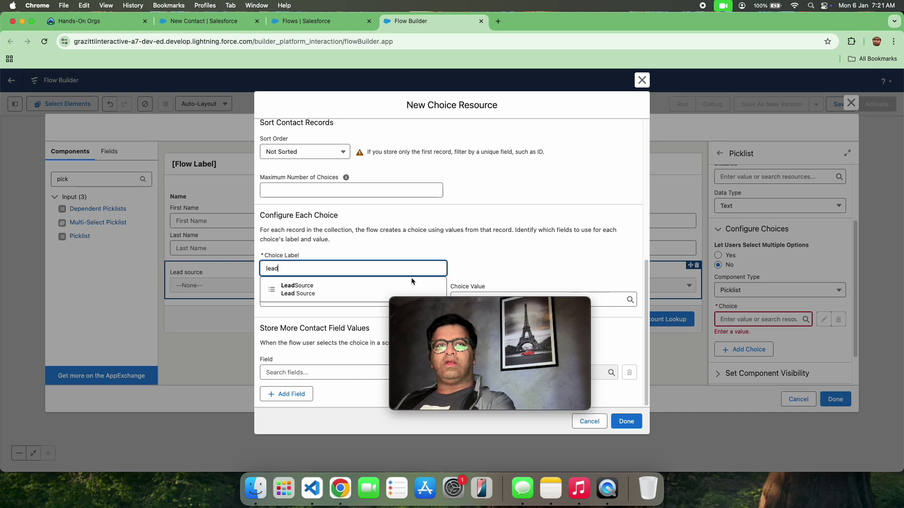
pyautogui.click(400, 289)
pyautogui.moveTo(479, 300); pyautogui.dragTo(147, 248)
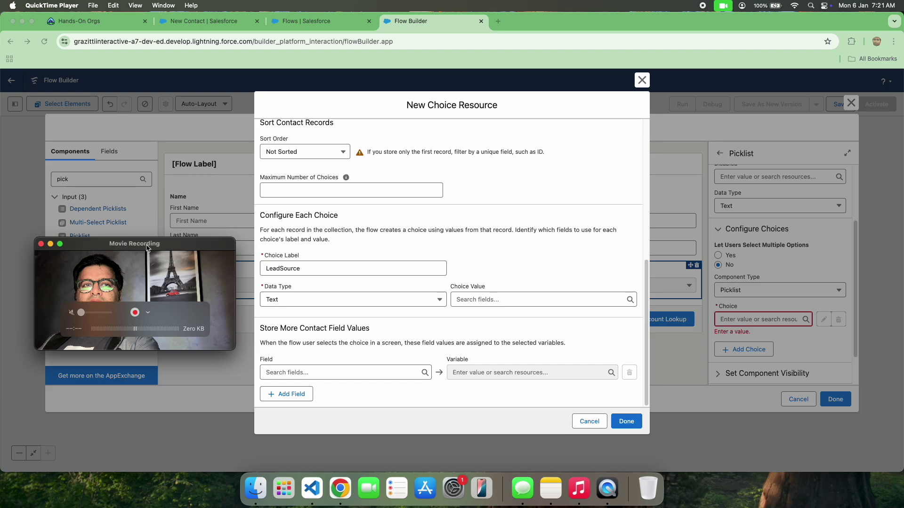
pyautogui.click(431, 301)
# Step: Search Contact fields for a choice value without setting one
pyautogui.click(488, 298)
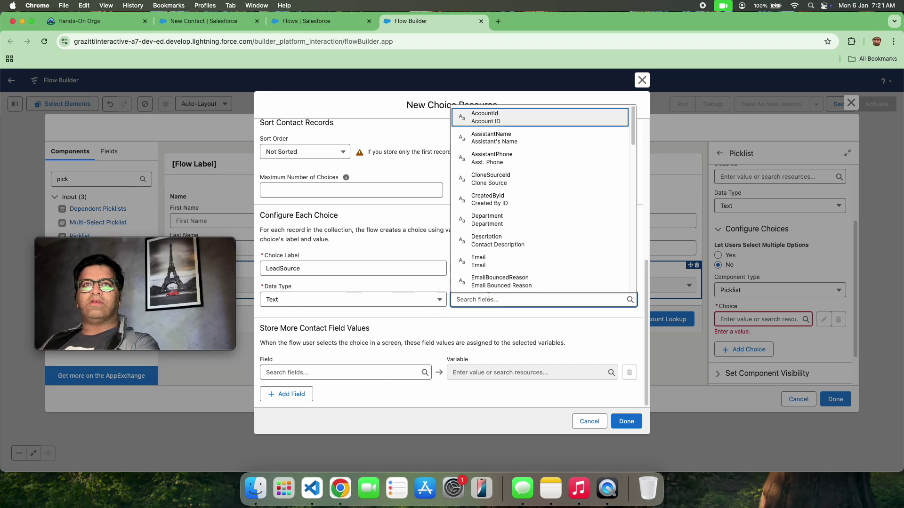
pyautogui.scroll(-3, 489, 240)
pyautogui.write('lea')
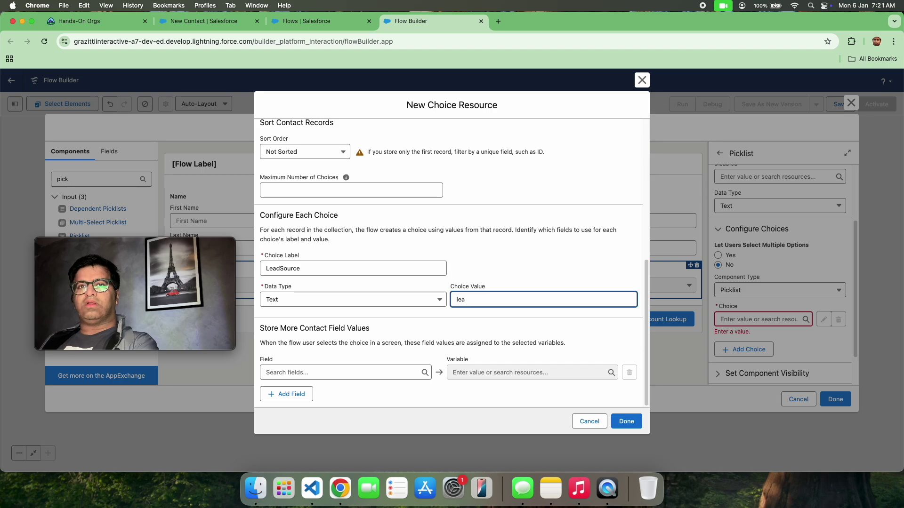
pyautogui.press('BackSpace')
pyautogui.press('BackSpace')
pyautogui.press('BackSpace')
pyautogui.scroll(6, 410, 197)
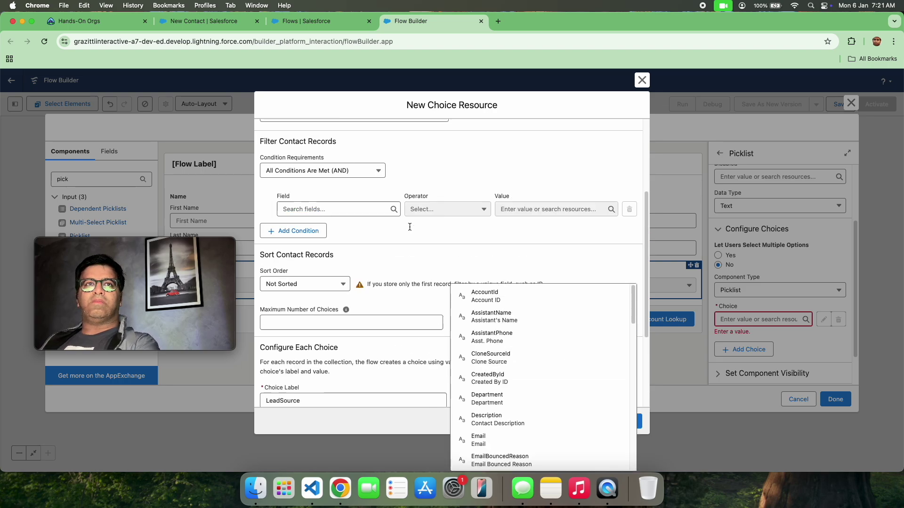
pyautogui.click(360, 145)
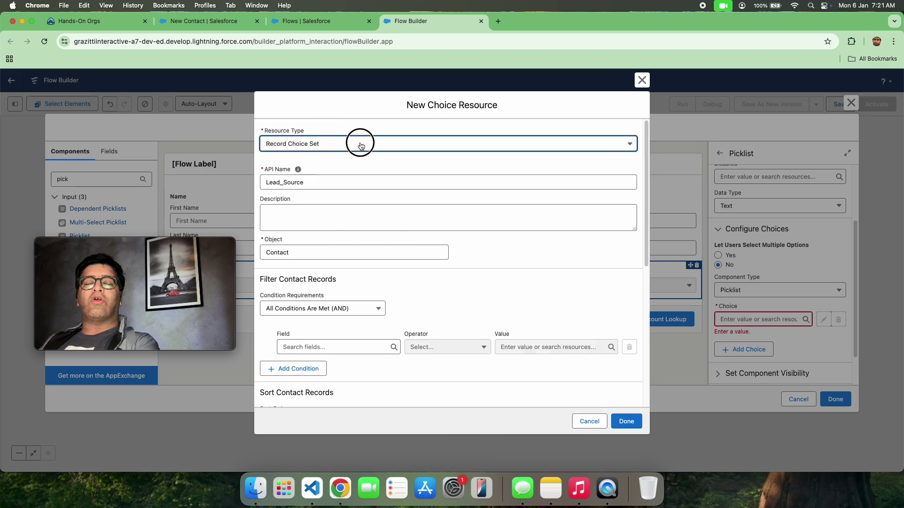
# Step: Switch to a Picklist Choice Set with API name LeadSource on Contact
pyautogui.click(305, 226)
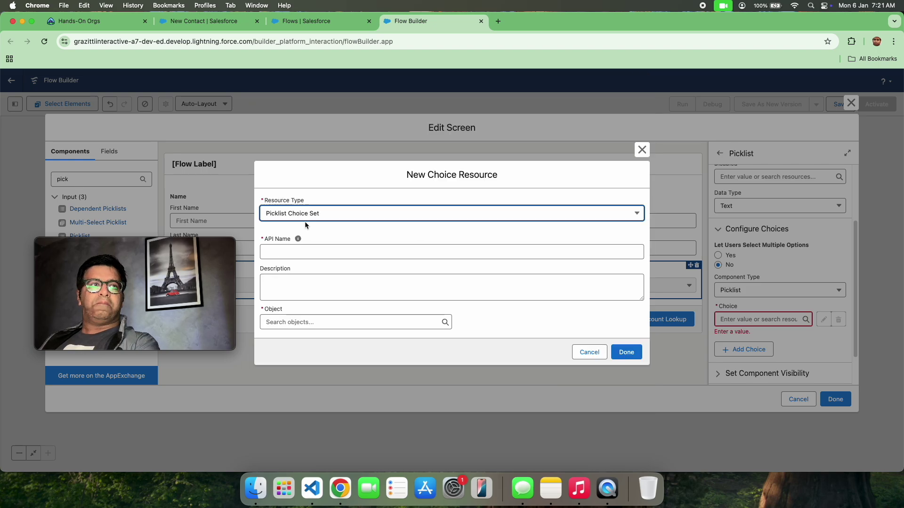
pyautogui.click(304, 251)
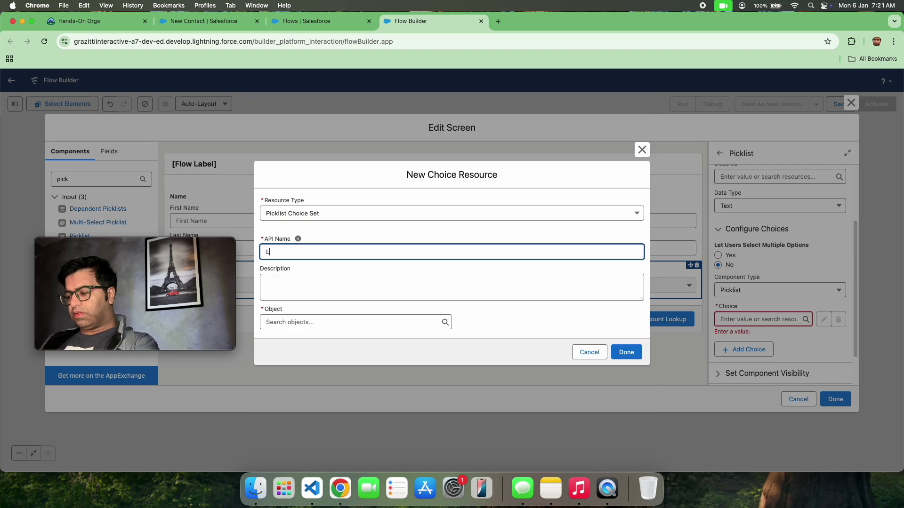
pyautogui.write('Lead Sourc')
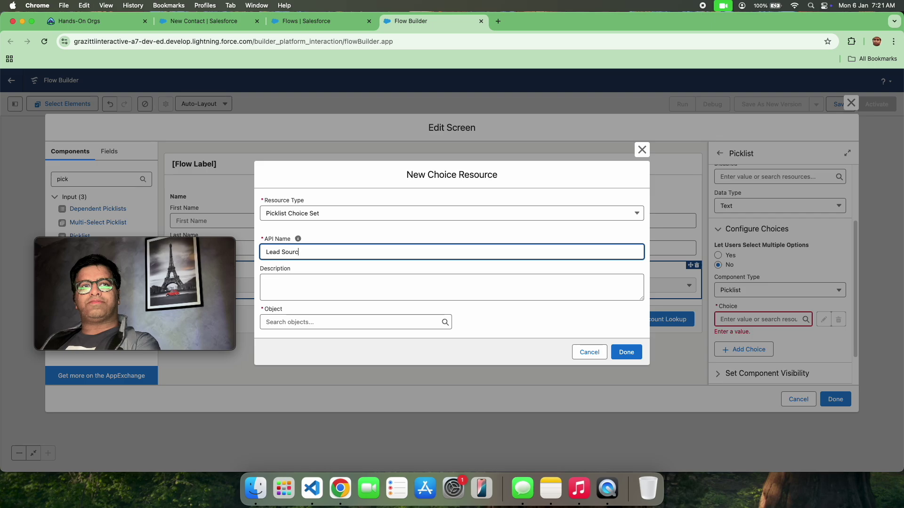
pyautogui.write('e')
pyautogui.click(330, 321)
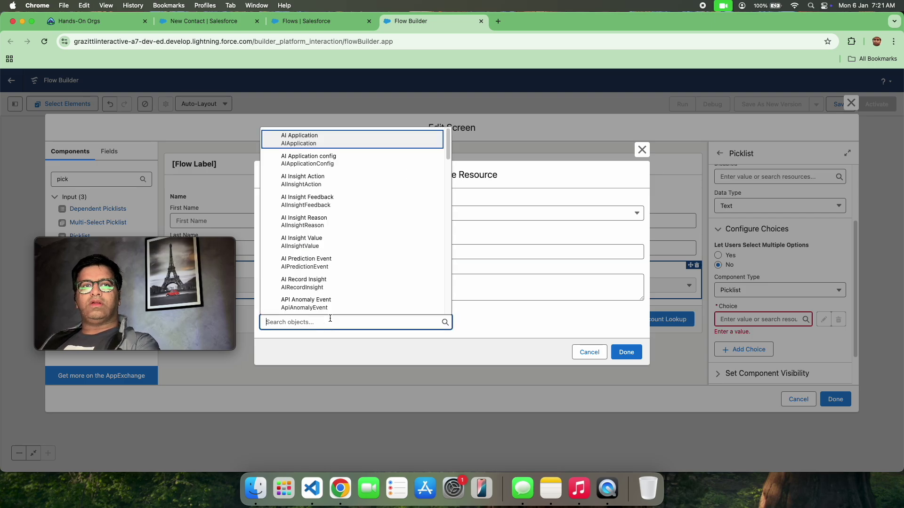
pyautogui.write('contact')
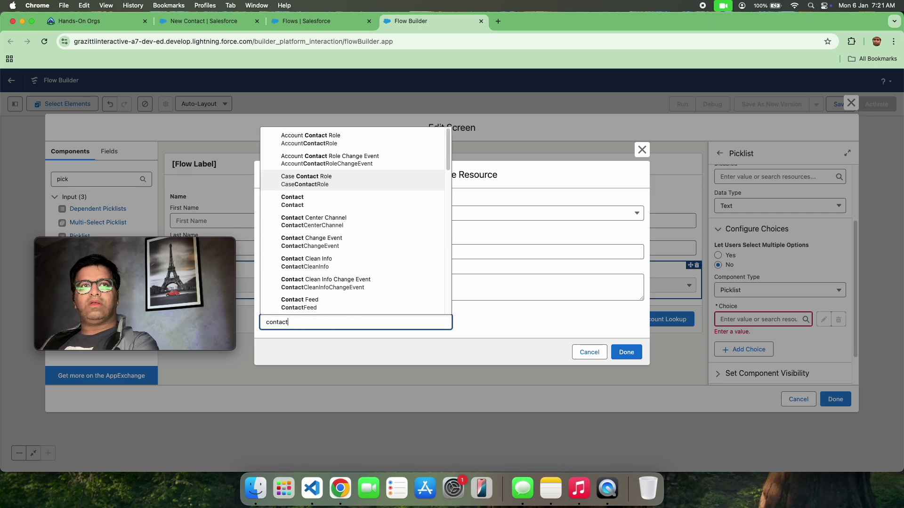
pyautogui.click(306, 201)
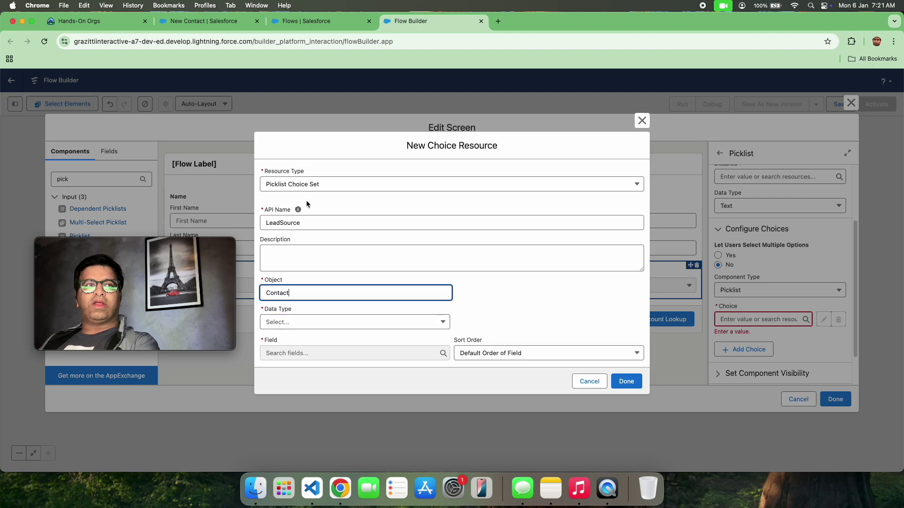
# Step: Set Data Type Picklist and Field LeadSource, then save the resource and the screen
pyautogui.click(385, 328)
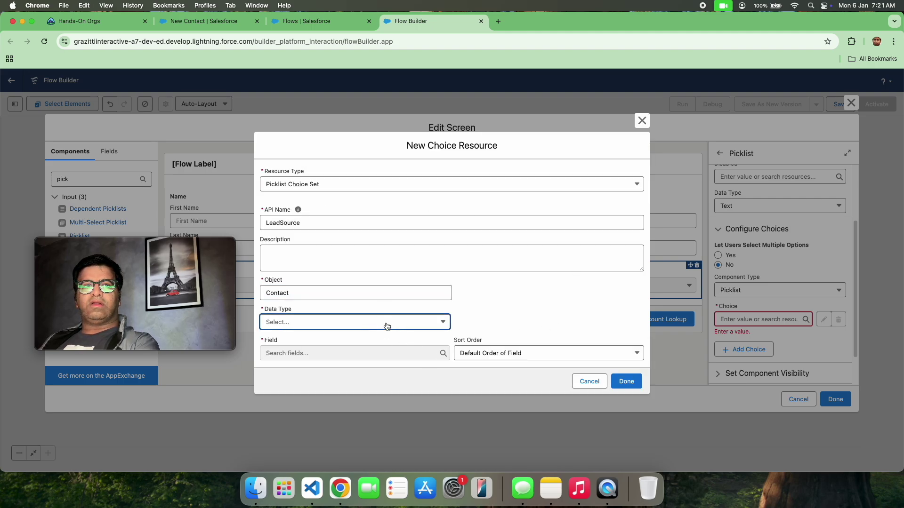
pyautogui.click(367, 337)
pyautogui.click(371, 347)
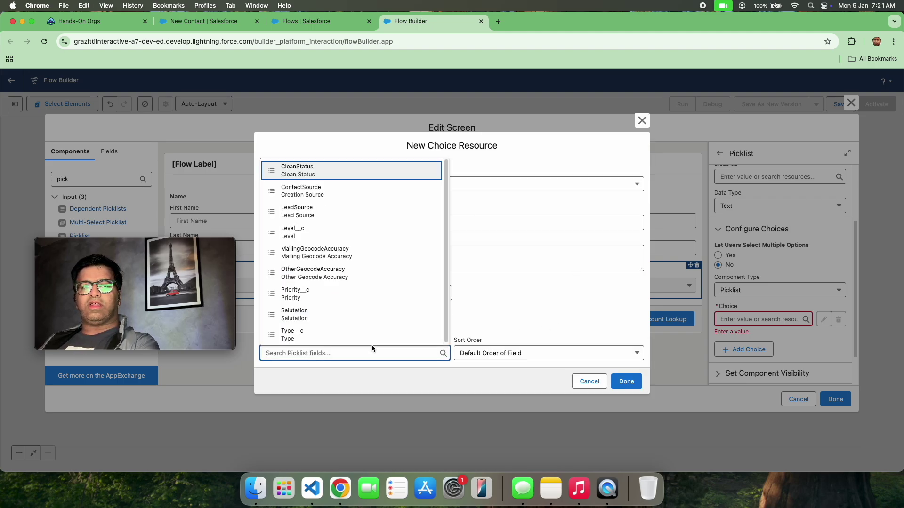
pyautogui.write('lead')
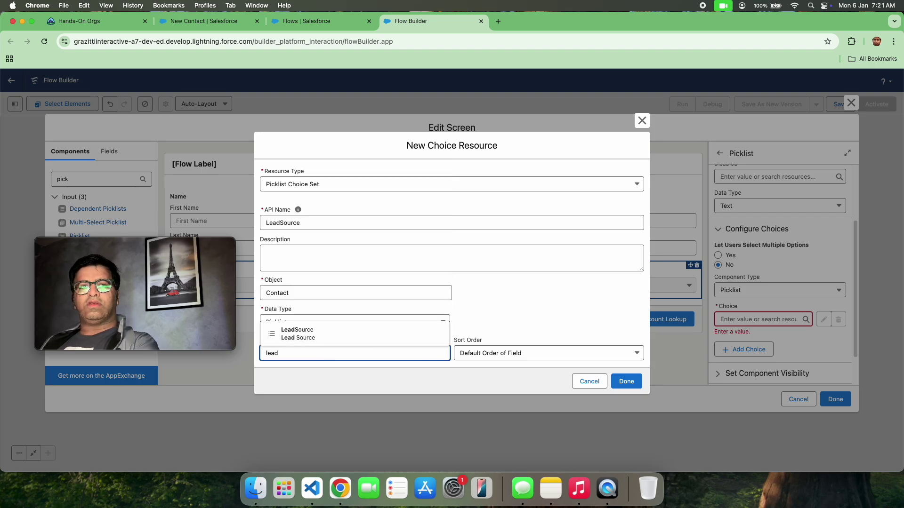
pyautogui.click(387, 333)
pyautogui.click(626, 381)
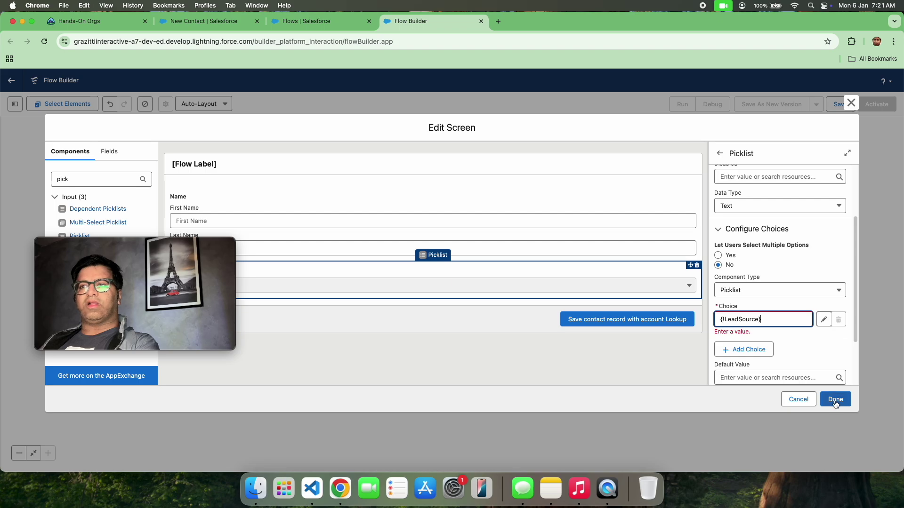
pyautogui.click(834, 400)
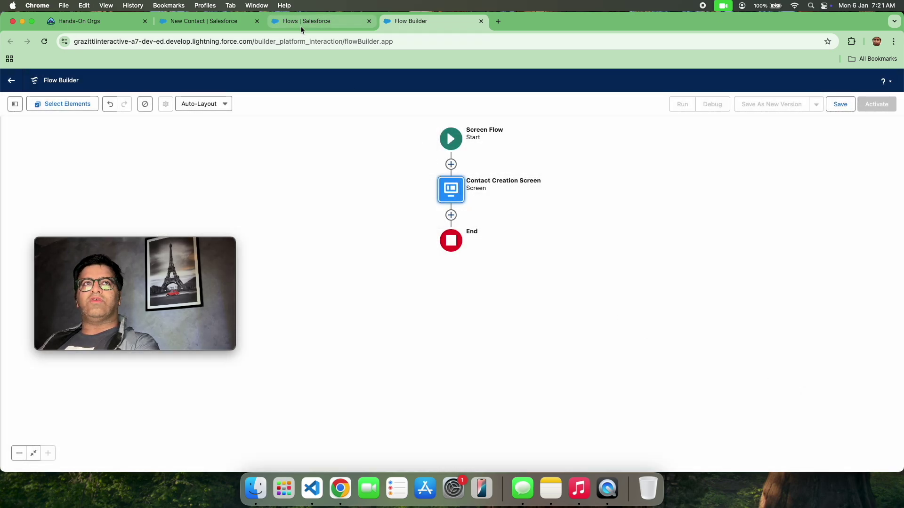
# Step: Review the New Contact form's fields, including the Mobile field
pyautogui.click(301, 24)
pyautogui.click(194, 24)
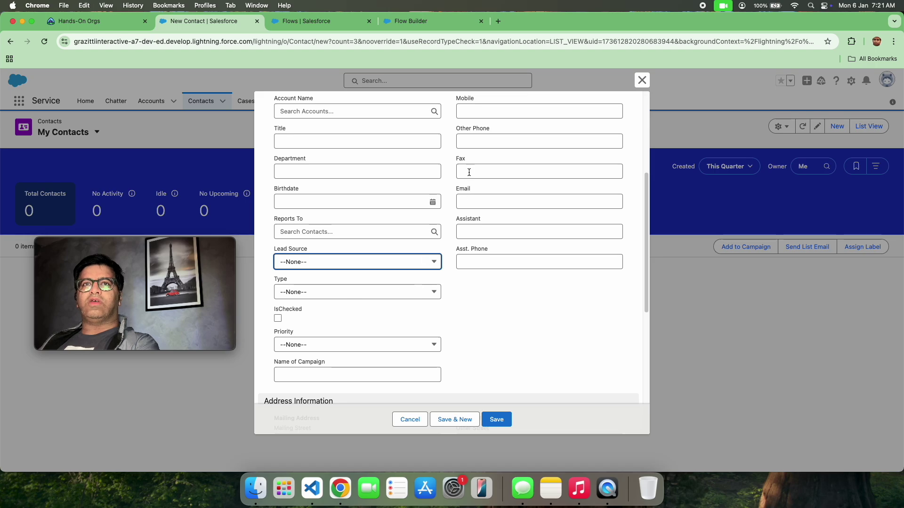
pyautogui.scroll(-2, 469, 172)
pyautogui.scroll(10, 414, 175)
pyautogui.click(479, 302)
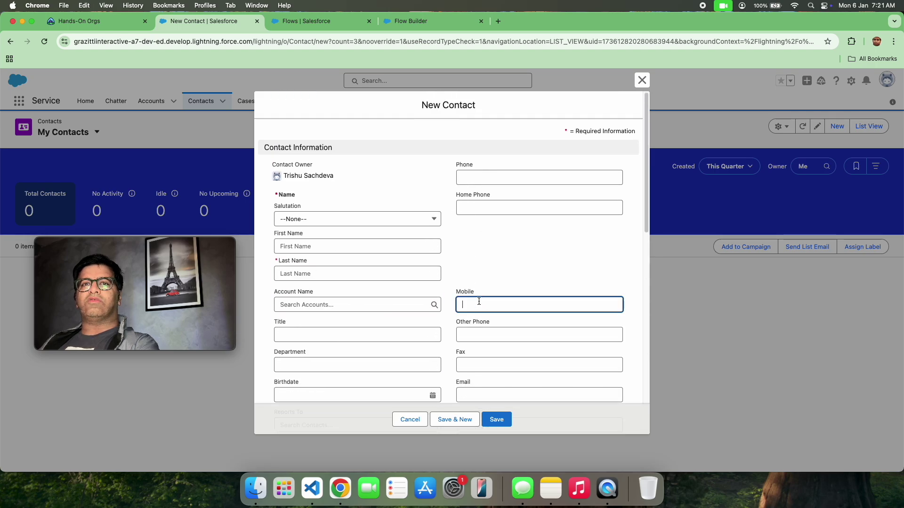
# Step: Go back to the flow and open the Contact Creation Screen for editing
pyautogui.click(356, 25)
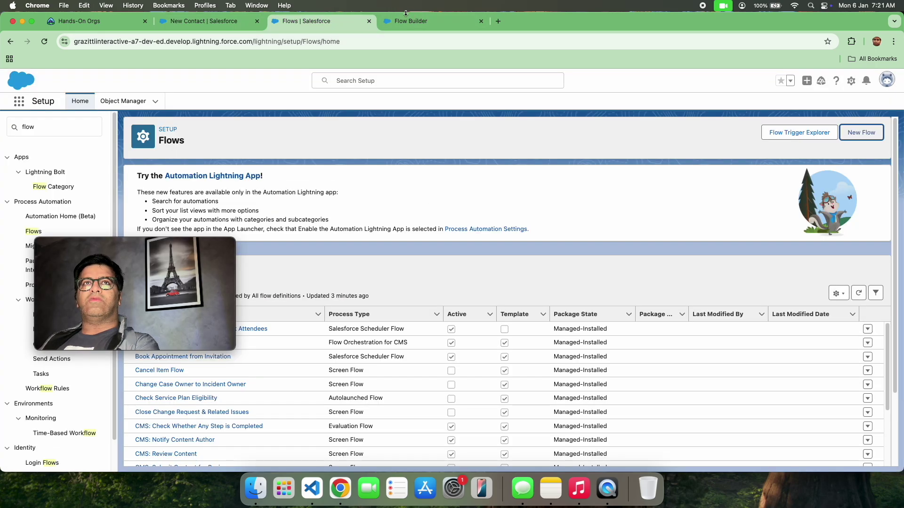
pyautogui.click(407, 18)
pyautogui.click(462, 189)
pyautogui.click(451, 282)
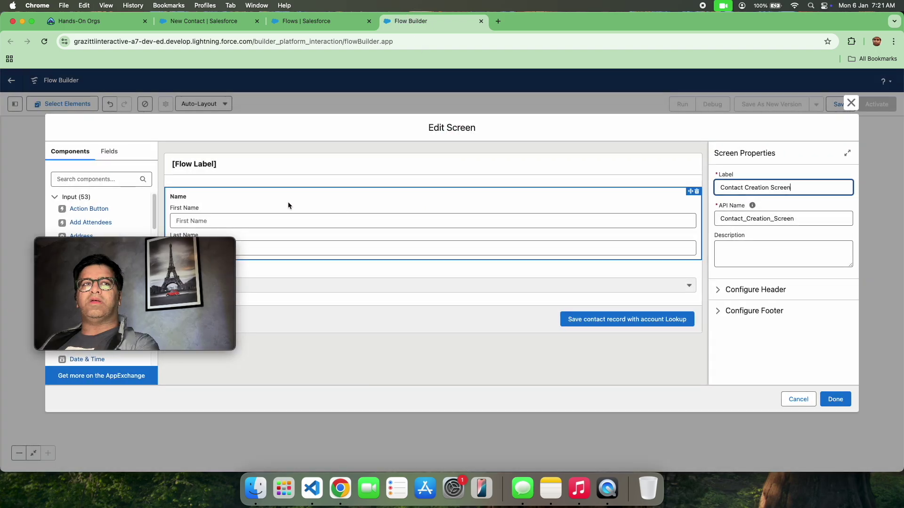
# Step: Add a Number input labelled MobileNo below the Lead source picklist
pyautogui.write('numb')
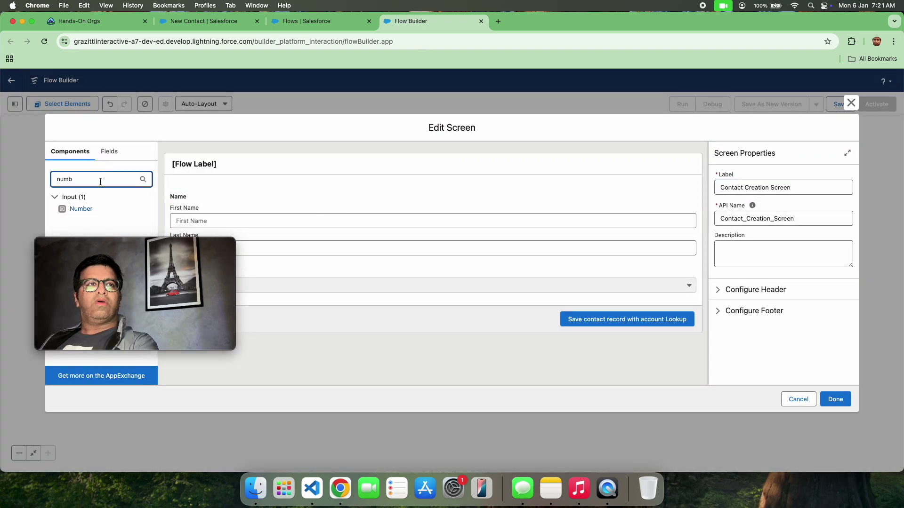
pyautogui.moveTo(89, 208); pyautogui.dragTo(354, 278)
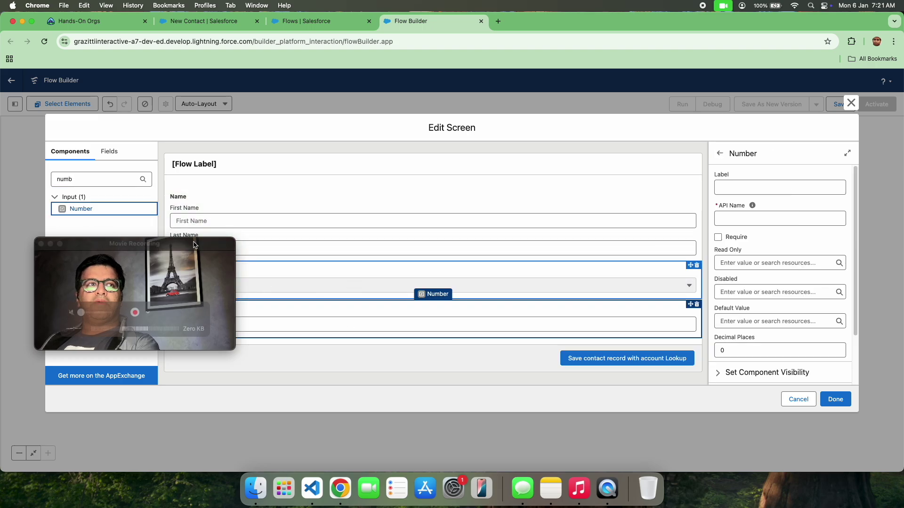
pyautogui.click(743, 189)
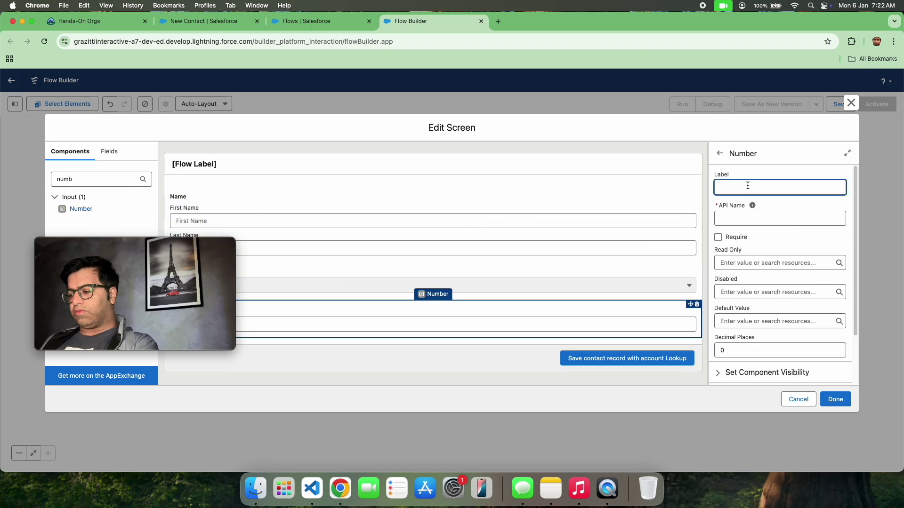
pyautogui.write('MobileNo')
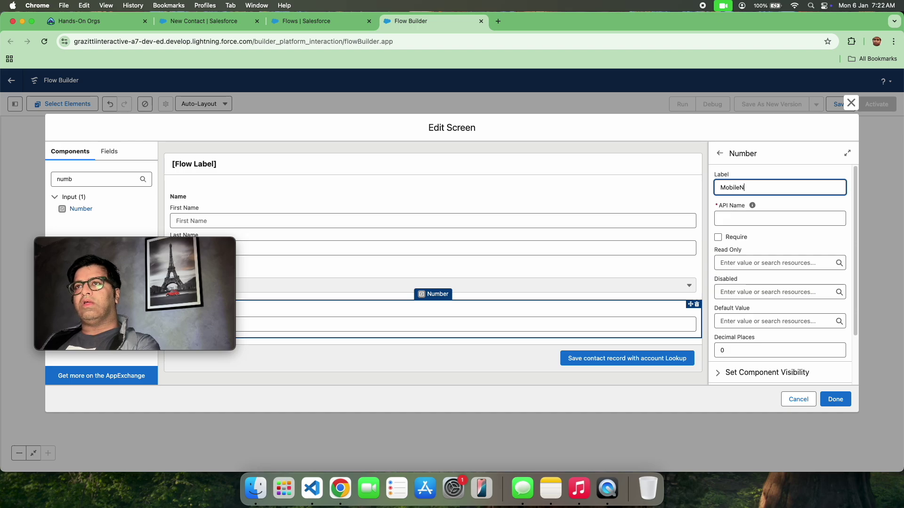
pyautogui.click(792, 168)
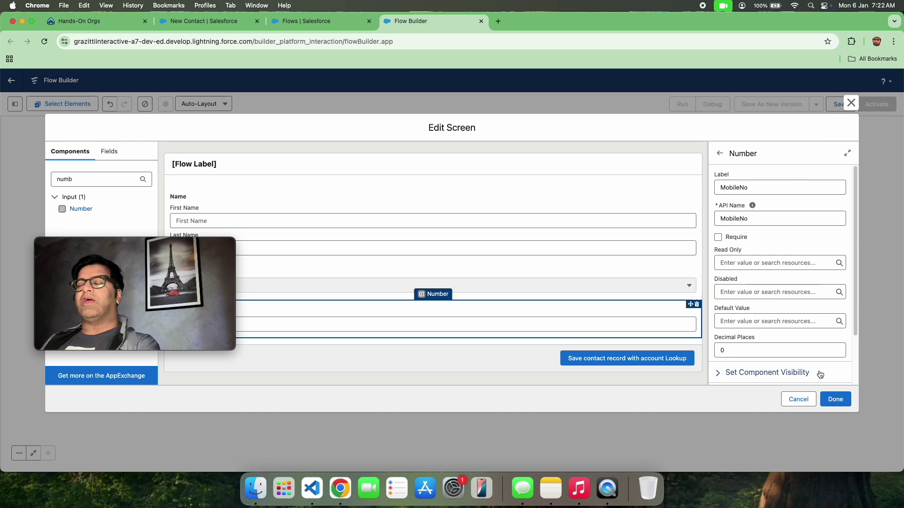
# Step: Close the screen editor with Done, then reopen the Contact Creation Screen
pyautogui.click(843, 398)
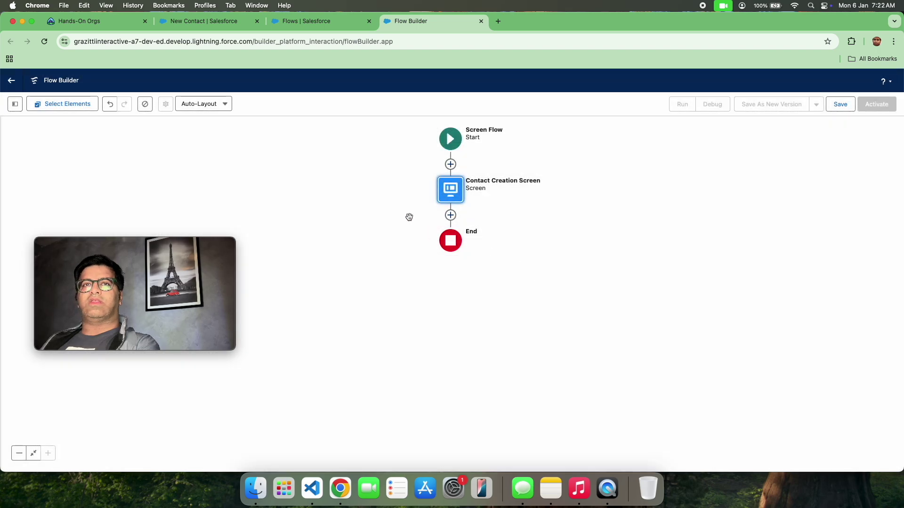
pyautogui.doubleClick(448, 192)
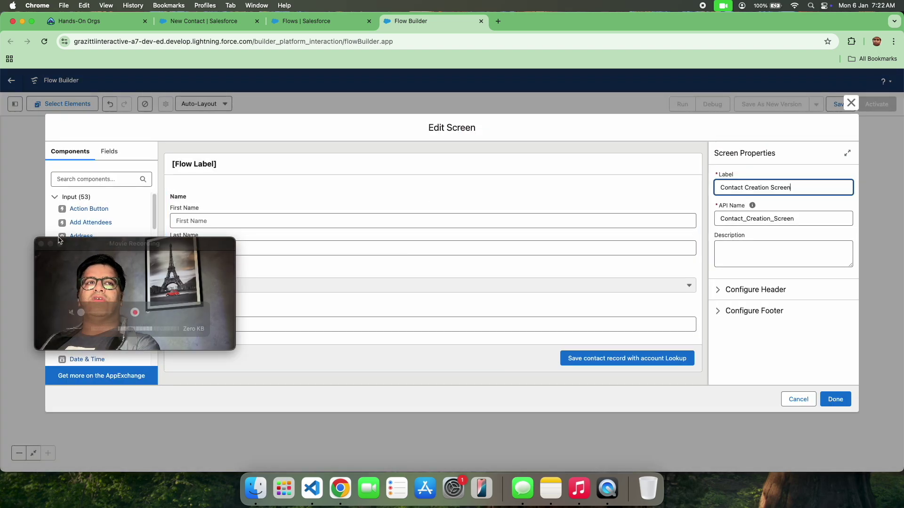
pyautogui.moveTo(73, 242); pyautogui.dragTo(598, 207)
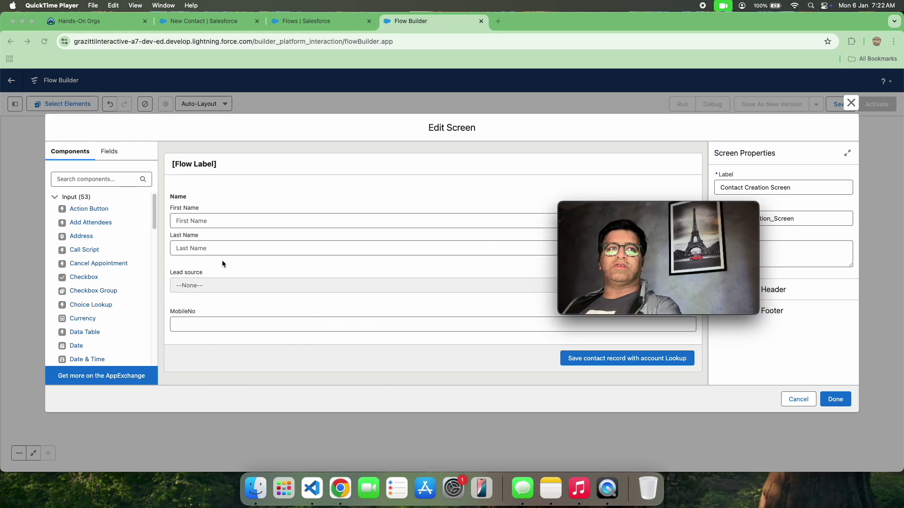
# Step: Search components for 'loo' and place the Lookup component beneath MobileNo
pyautogui.click(116, 181)
pyautogui.write('loo')
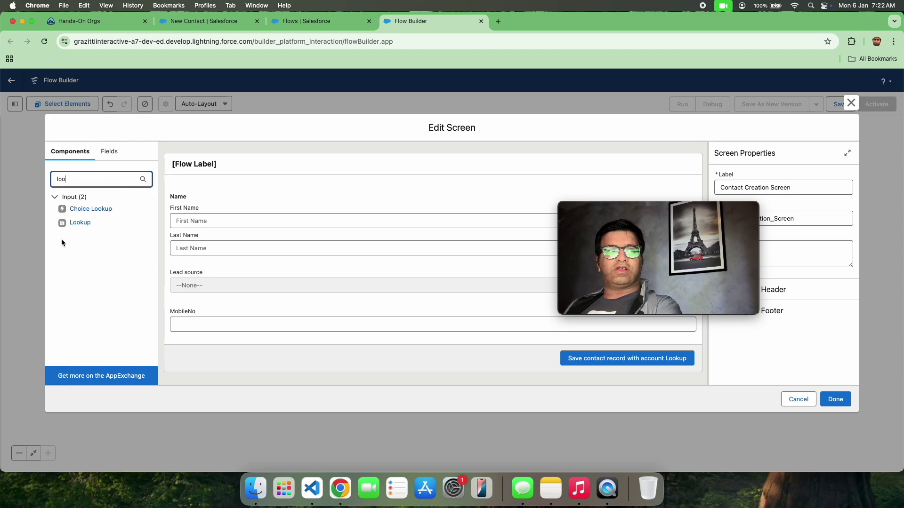
pyautogui.moveTo(74, 224); pyautogui.dragTo(216, 331)
pyautogui.moveTo(625, 212); pyautogui.dragTo(263, 176)
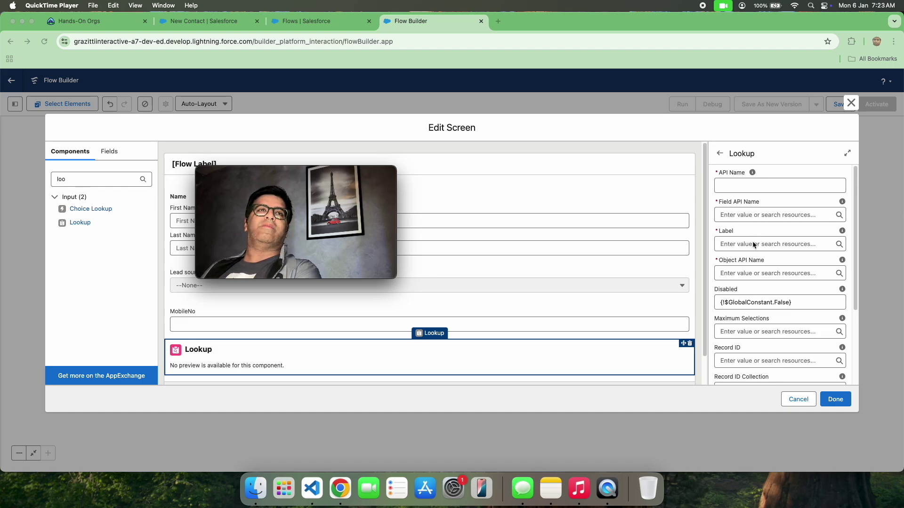
pyautogui.moveTo(354, 177)
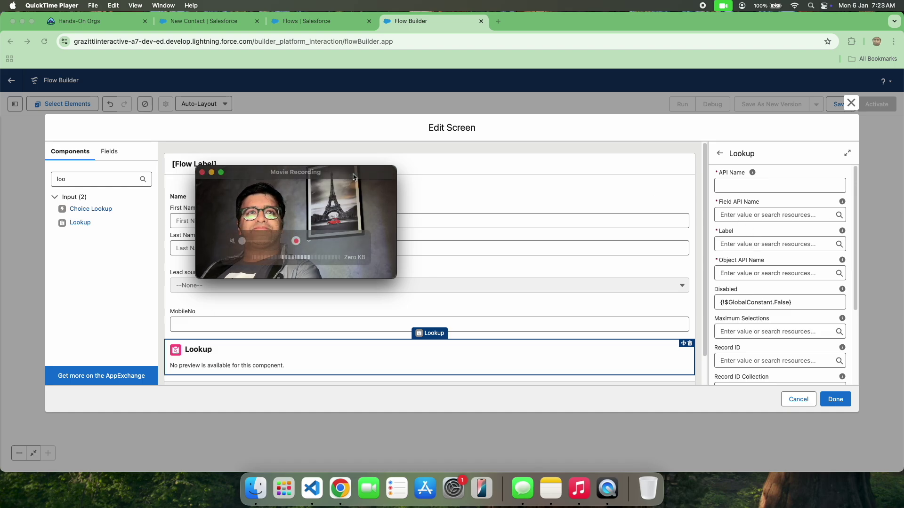
pyautogui.moveTo(354, 177); pyautogui.dragTo(775, 108)
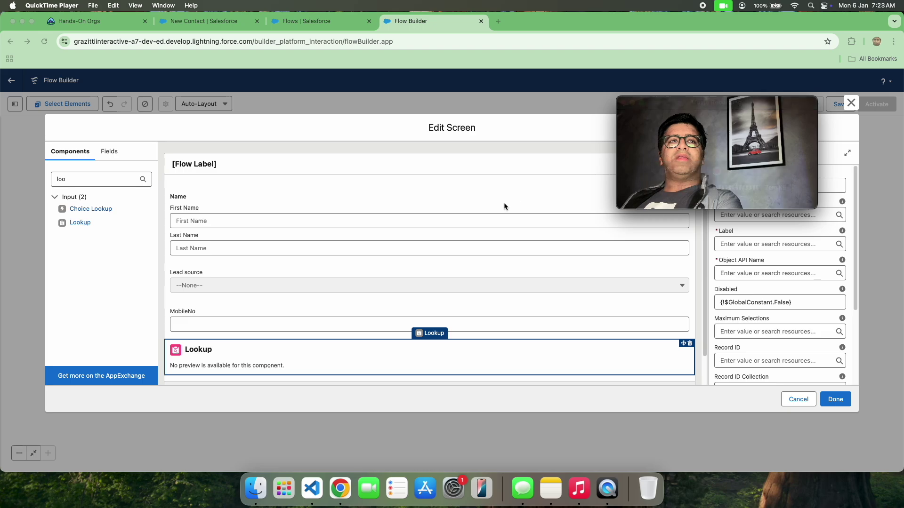
pyautogui.click(214, 282)
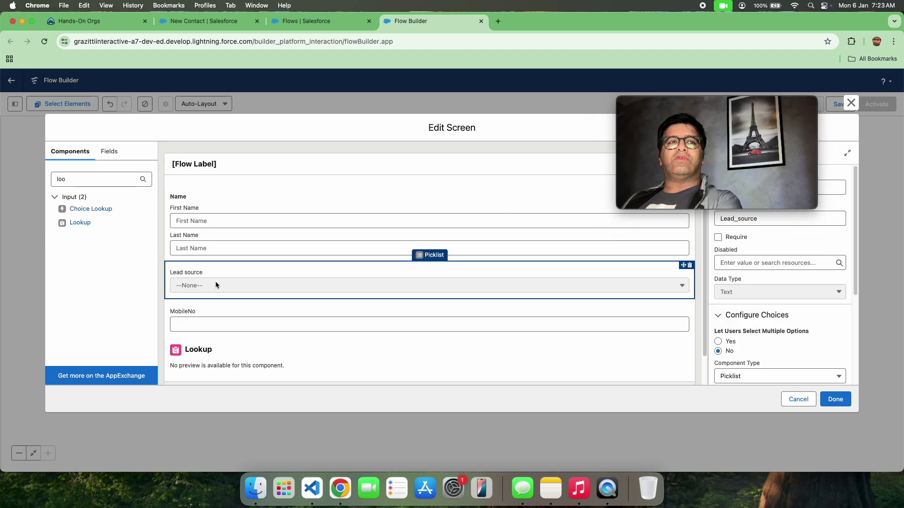
pyautogui.moveTo(697, 102); pyautogui.dragTo(443, 90)
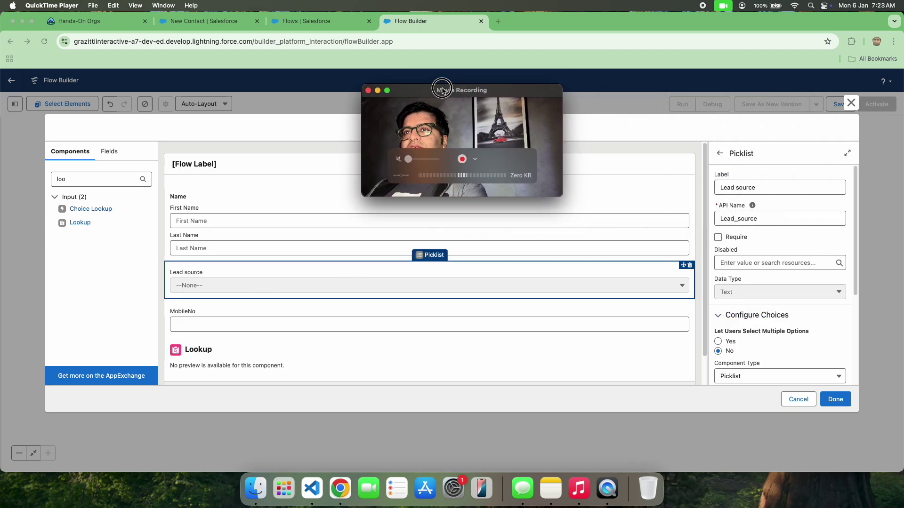
pyautogui.scroll(-3, 762, 264)
pyautogui.scroll(3, 753, 254)
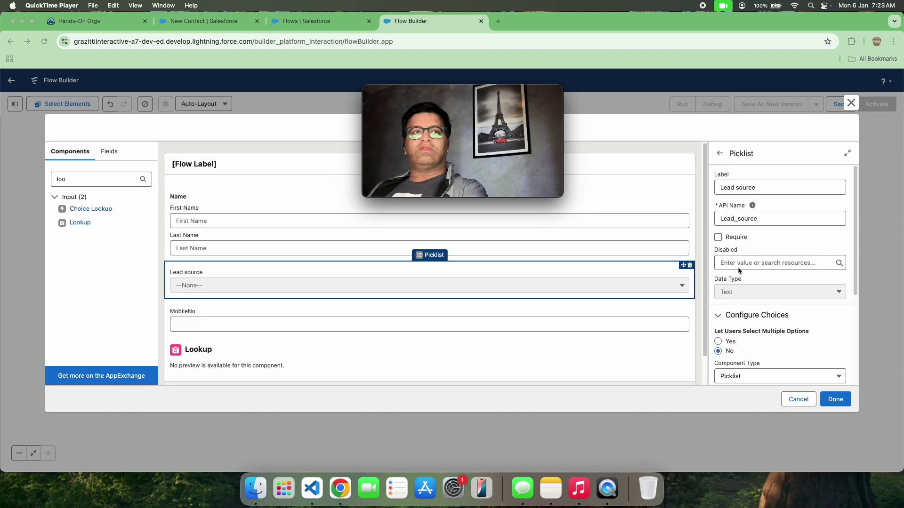
pyautogui.click(642, 295)
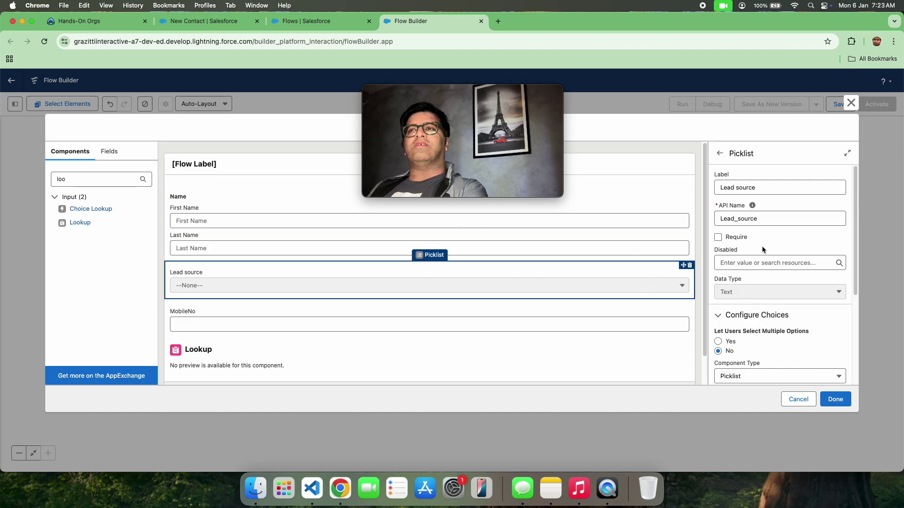
pyautogui.scroll(-5, 769, 312)
pyautogui.doubleClick(755, 258)
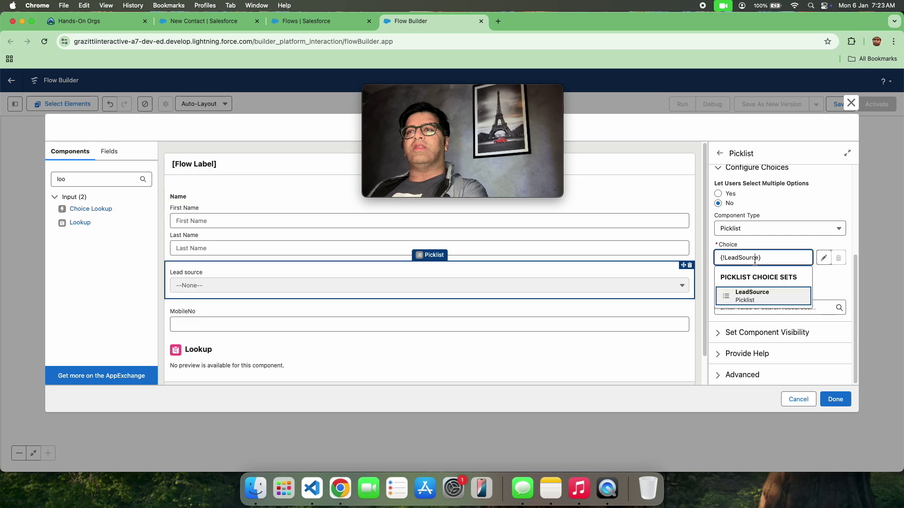
pyautogui.click(758, 297)
pyautogui.click(821, 263)
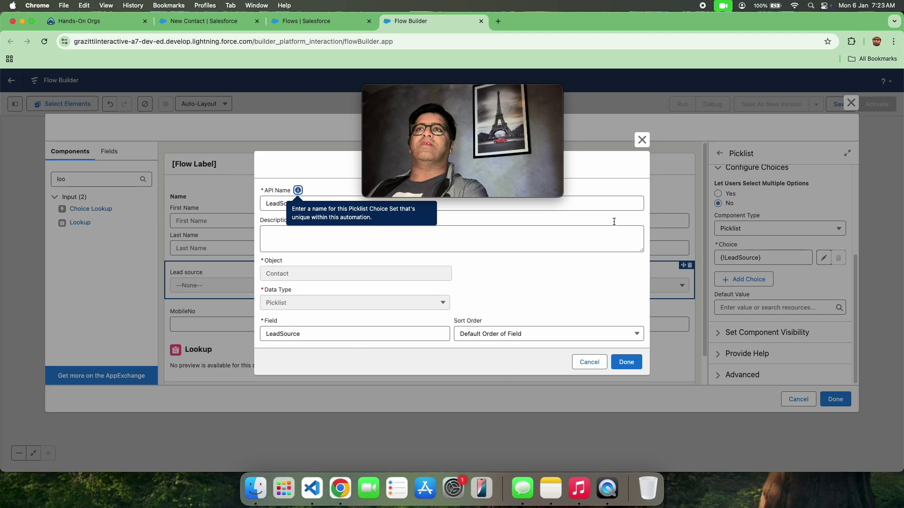
pyautogui.click(641, 140)
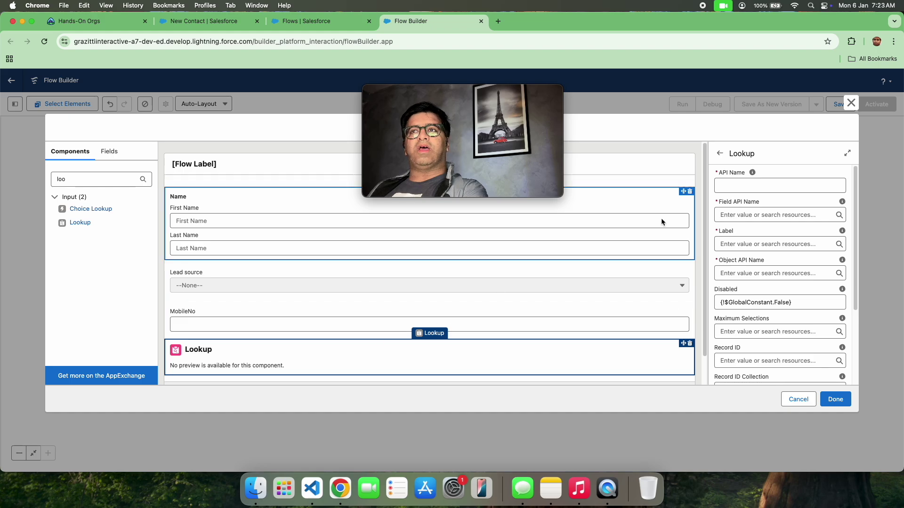
# Step: Set the Lookup component's API name to TrishuAccountname
pyautogui.click(755, 186)
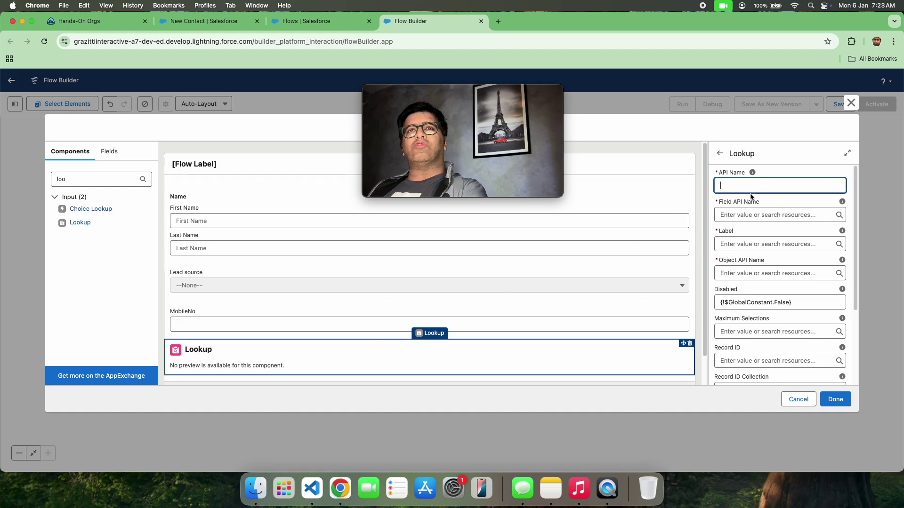
pyautogui.write('Trishu')
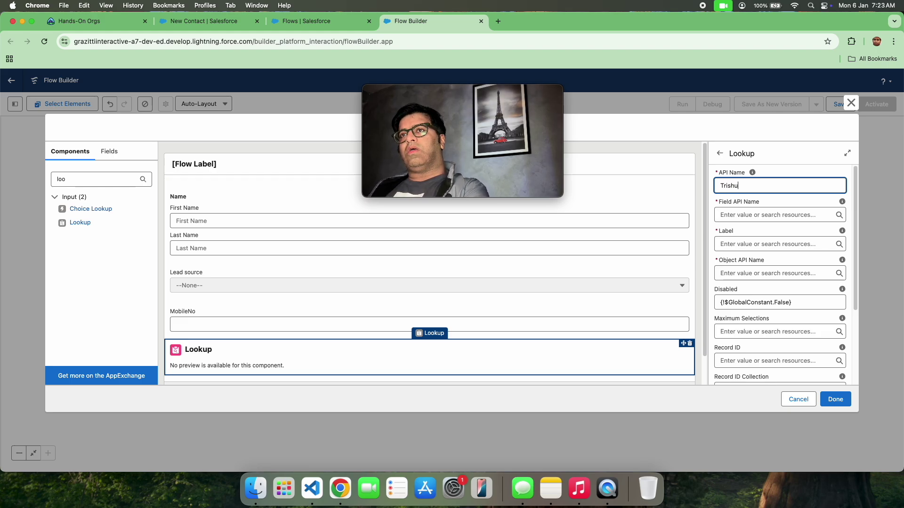
pyautogui.write('Account')
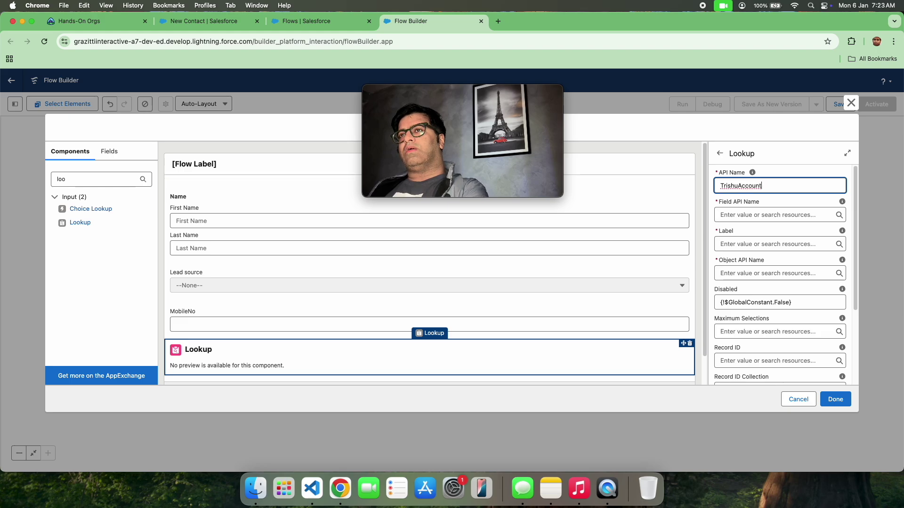
pyautogui.write('name')
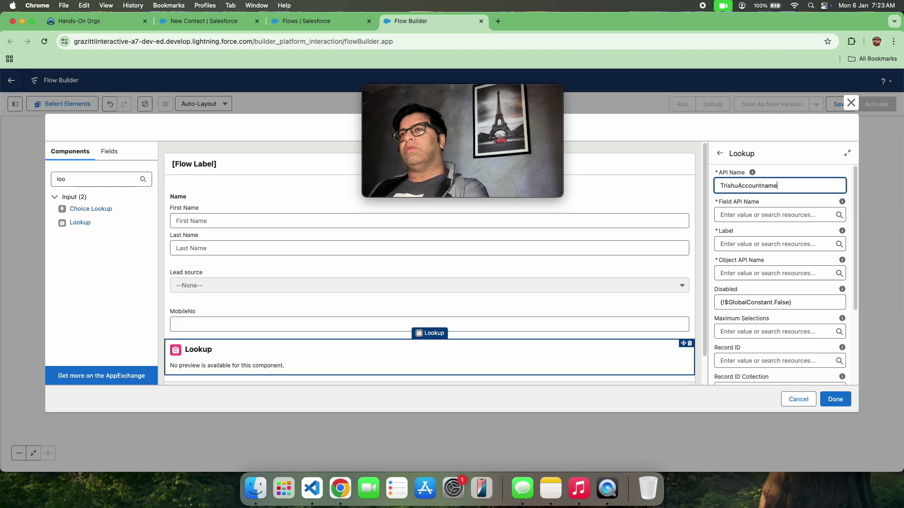
pyautogui.click(783, 160)
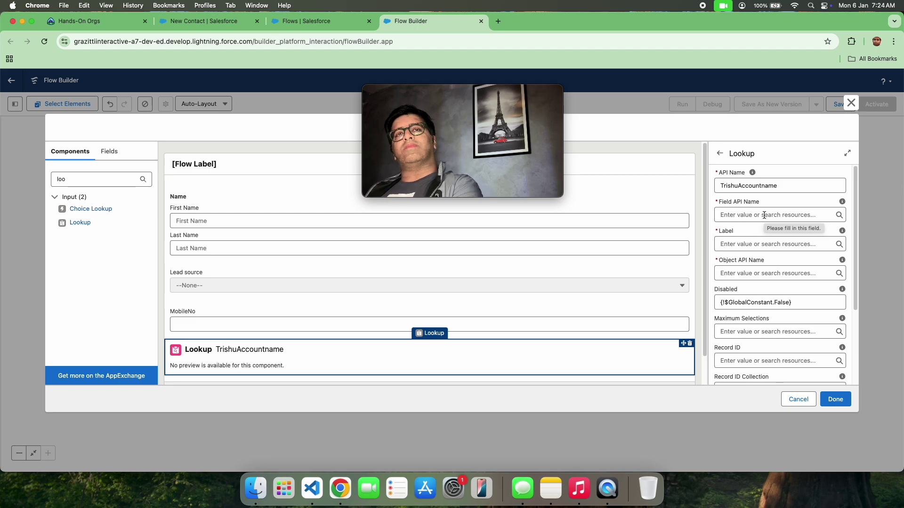
pyautogui.click(223, 22)
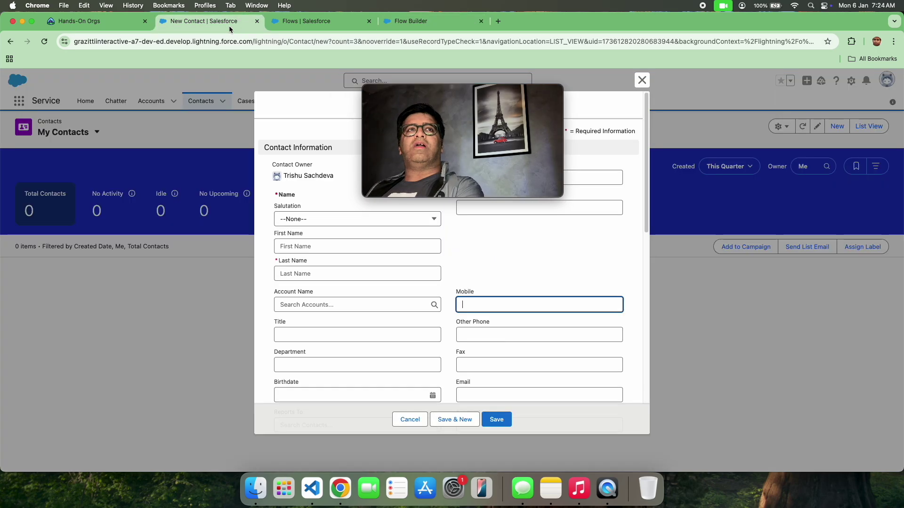
pyautogui.click(403, 310)
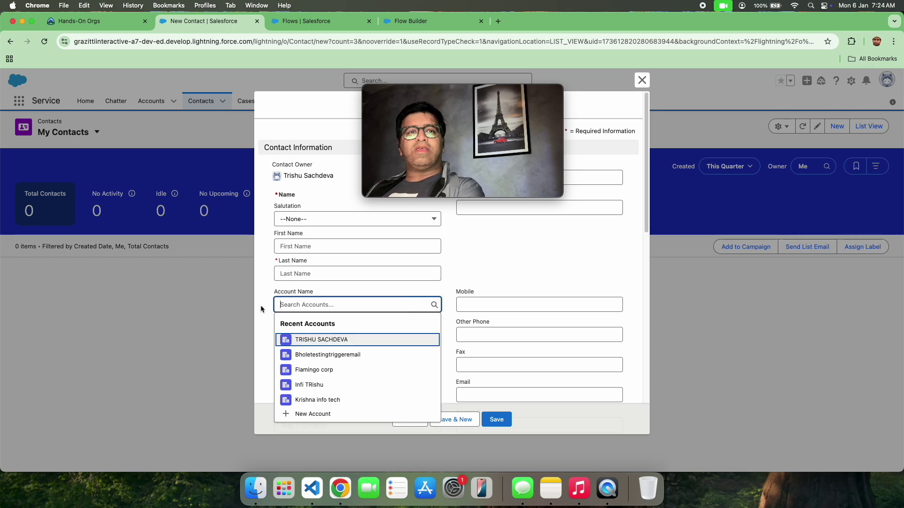
pyautogui.moveTo(278, 293); pyautogui.dragTo(328, 300)
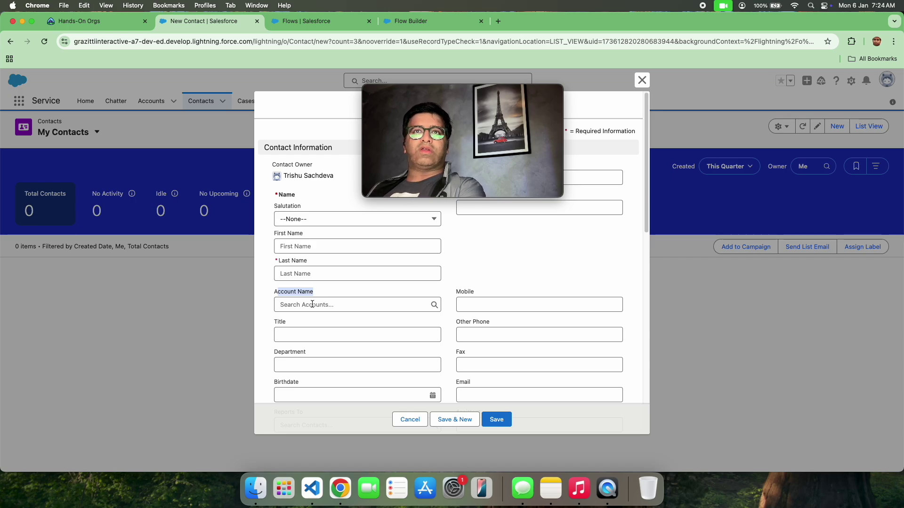
pyautogui.click(362, 20)
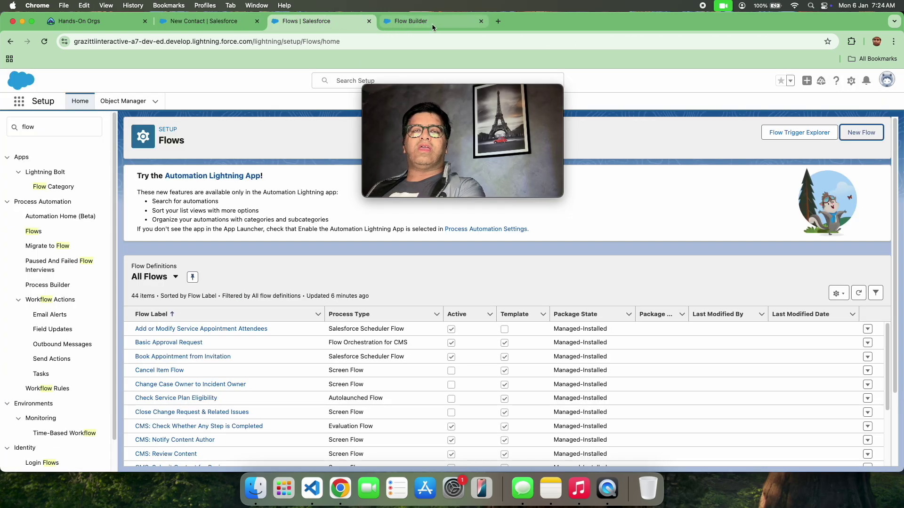
pyautogui.click(431, 23)
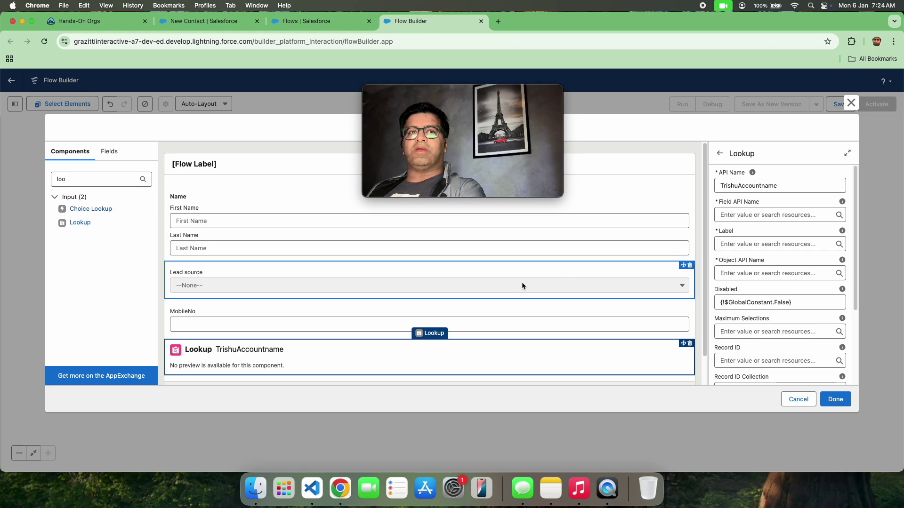
# Step: Set the Lookup's field API name to Accountid and its label to Account Name
pyautogui.click(745, 215)
pyautogui.write('Ac')
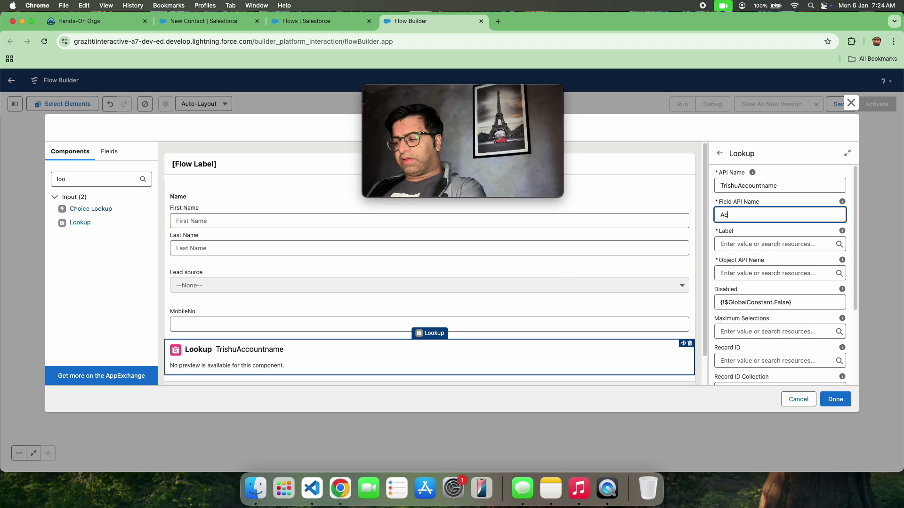
pyautogui.write('countid')
pyautogui.click(791, 160)
pyautogui.click(757, 242)
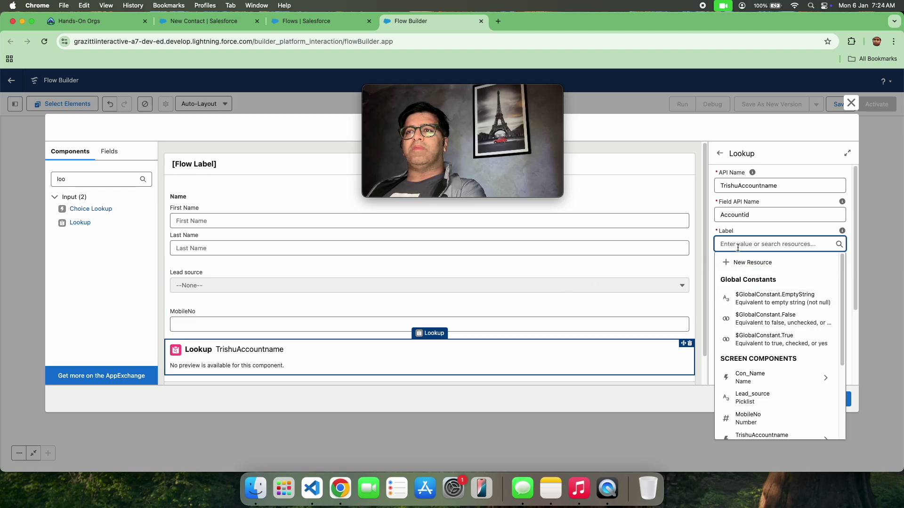
pyautogui.write('Acc')
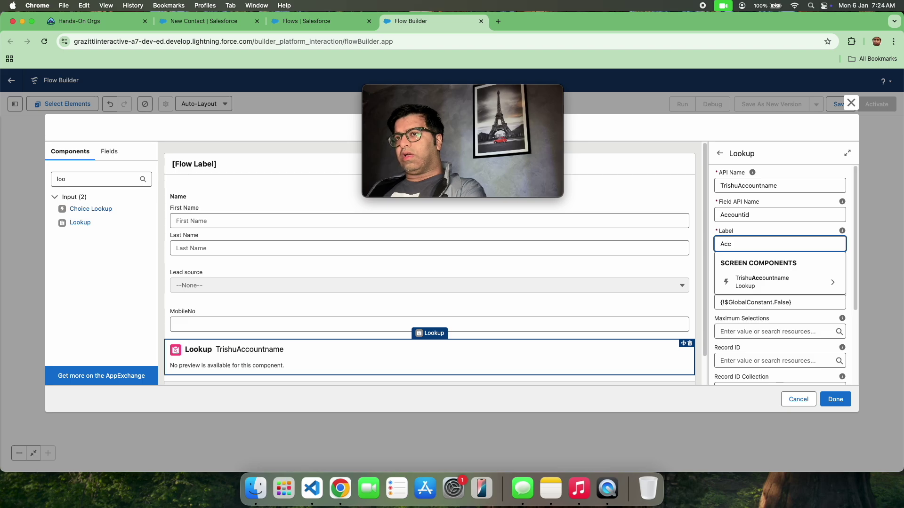
pyautogui.write('ount Name')
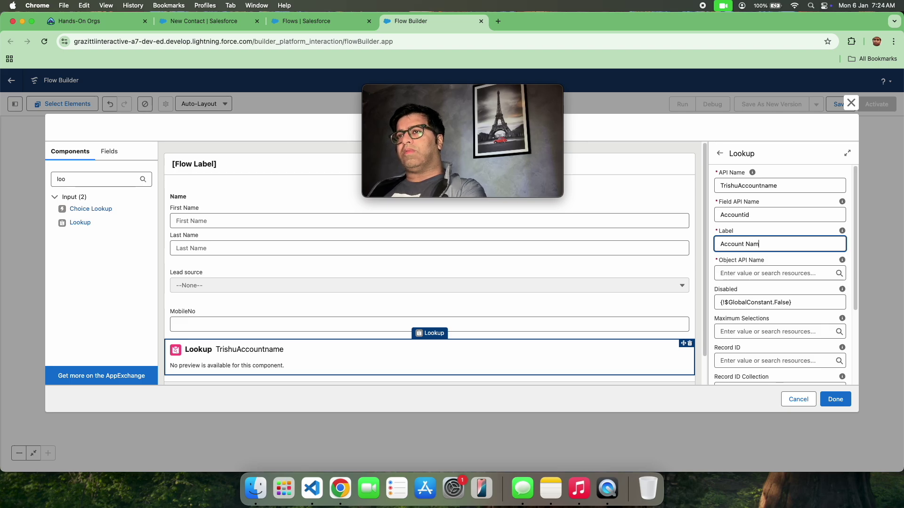
pyautogui.click(781, 161)
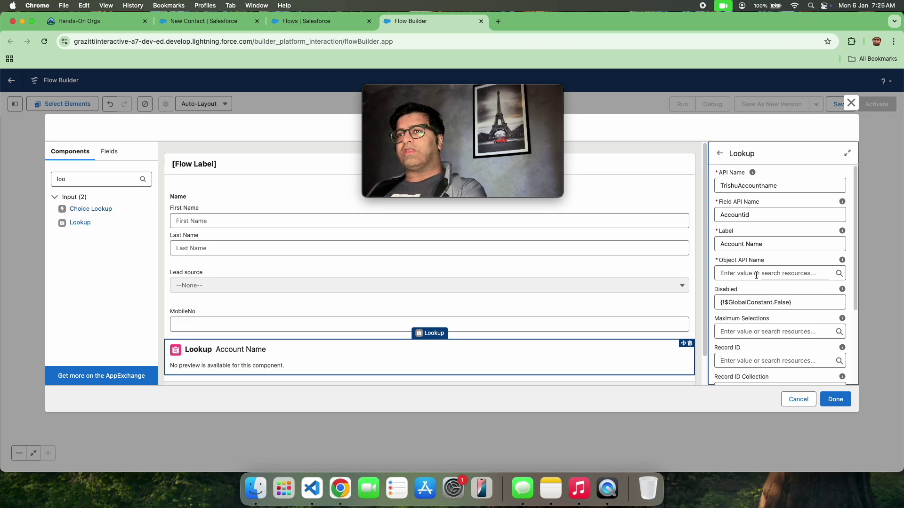
# Step: Set the Lookup's Object API Name to Contact
pyautogui.click(756, 275)
pyautogui.write('Conra')
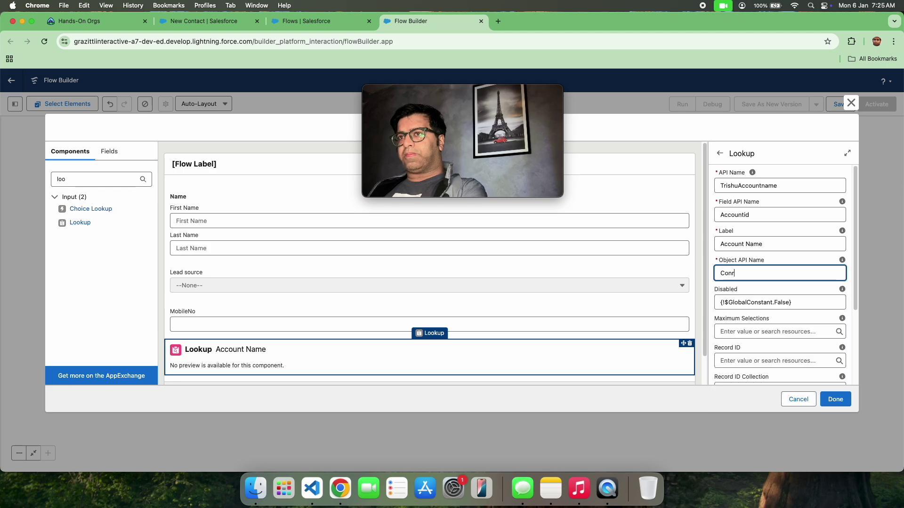
pyautogui.press('BackSpace')
pyautogui.press('BackSpace')
pyautogui.write('tact')
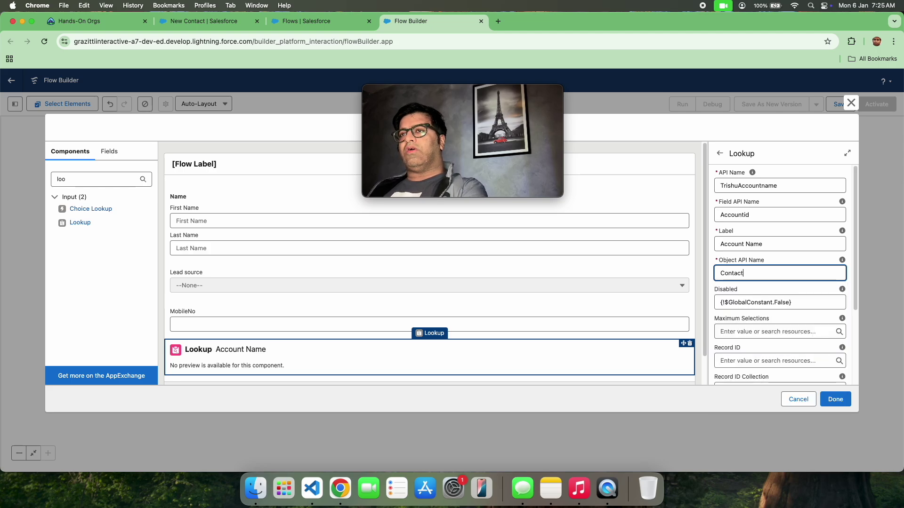
pyautogui.click(809, 162)
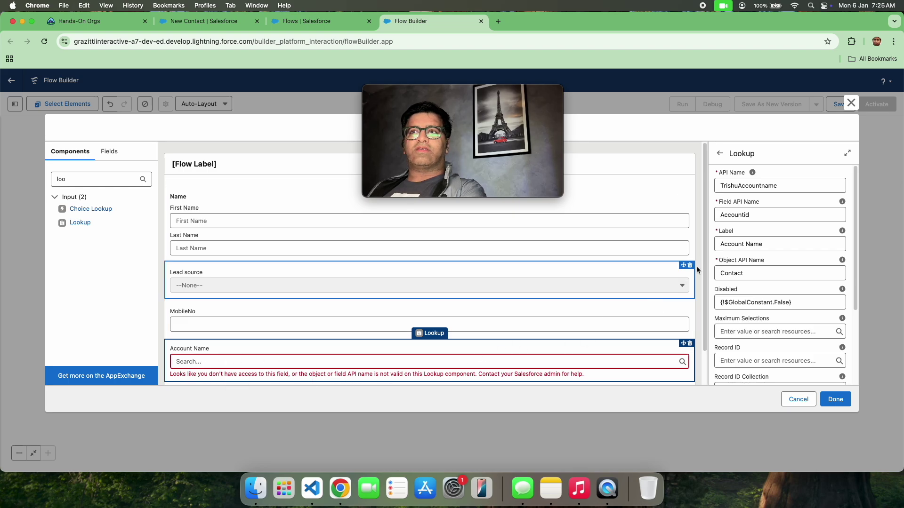
# Step: Replace the Lookup's API name with AccountName
pyautogui.click(785, 186)
pyautogui.press('super+a')
pyautogui.press('BackSpace')
pyautogui.write('AccountName')
pyautogui.click(803, 147)
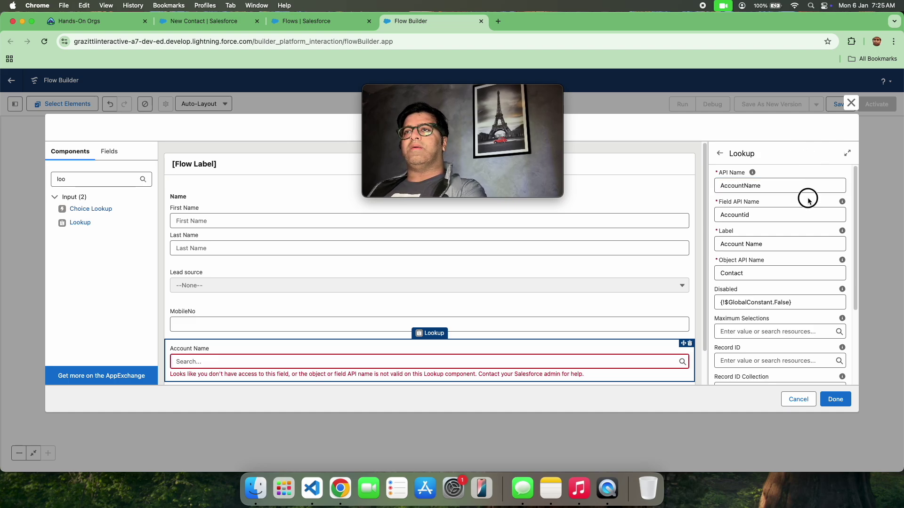
# Step: Re-apply the AccountId field name, review the label and object, and finish the screen
pyautogui.click(744, 215)
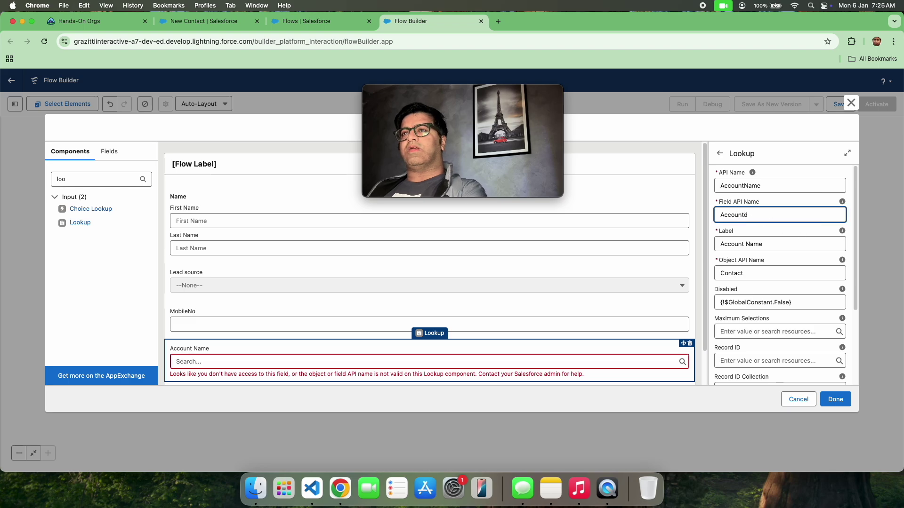
pyautogui.click(798, 177)
pyautogui.doubleClick(744, 214)
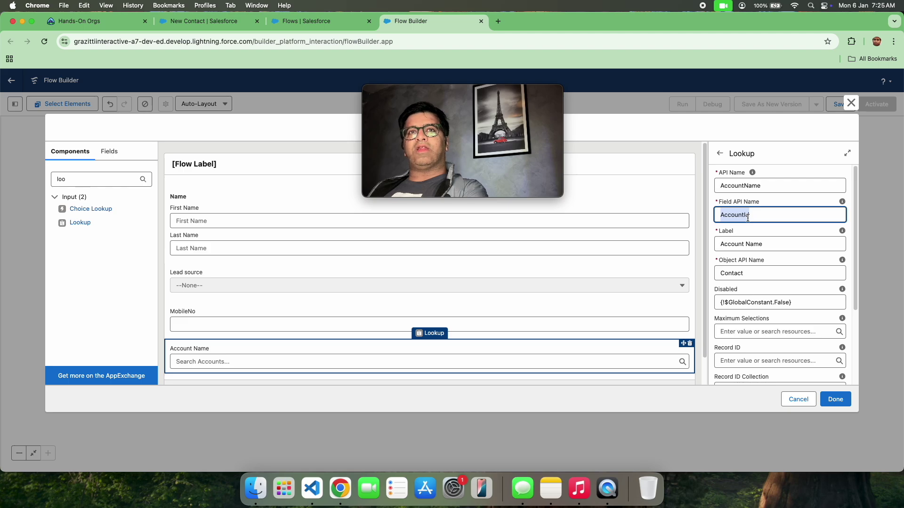
pyautogui.tripleClick(738, 241)
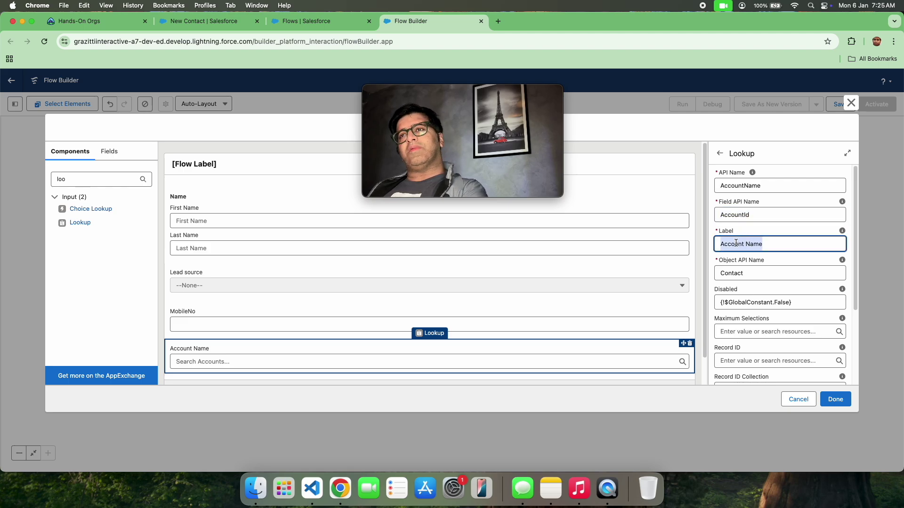
pyautogui.tripleClick(737, 273)
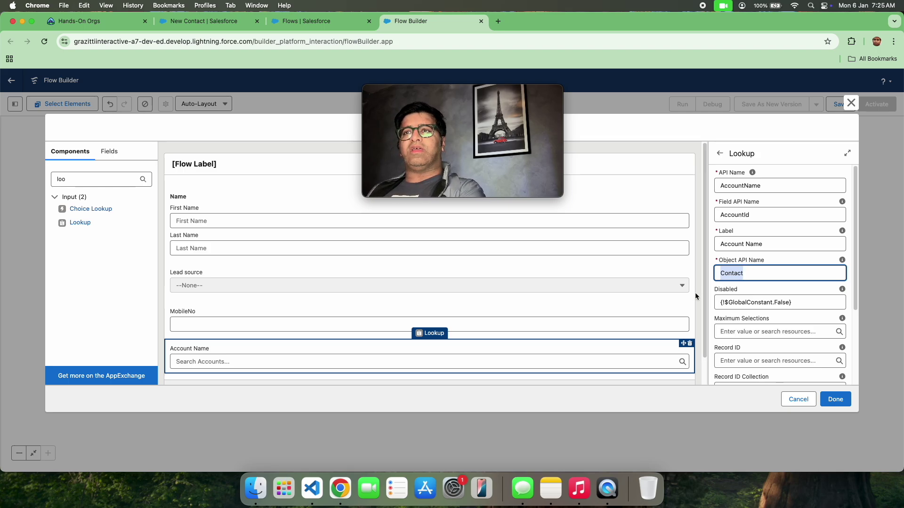
pyautogui.click(836, 400)
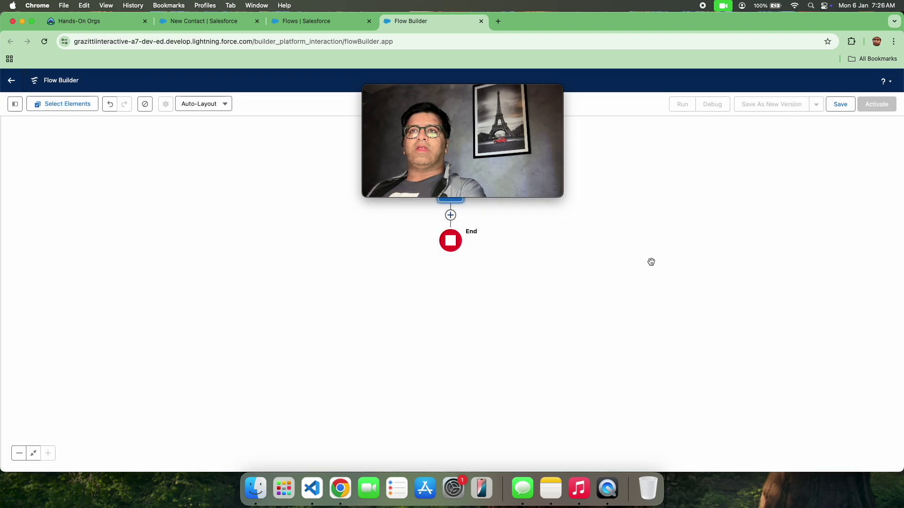
# Step: Save the flow with label 'Contact record Creation' (API name Contact_record_Creation)
pyautogui.click(838, 108)
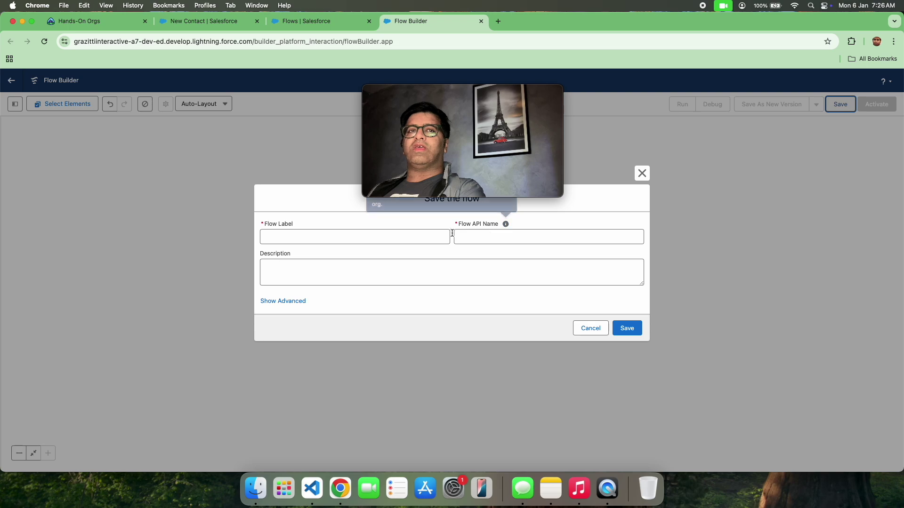
pyautogui.click(330, 238)
pyautogui.write('Contact record Creation')
pyautogui.click(317, 179)
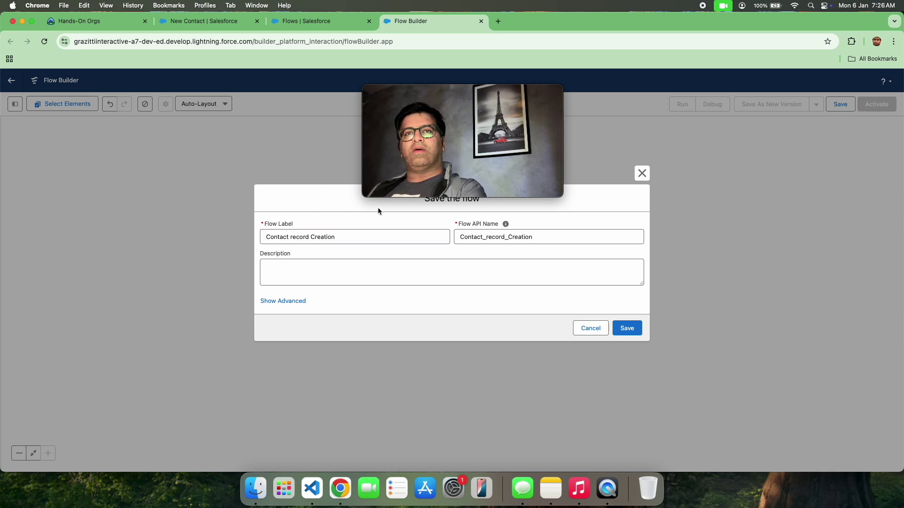
pyautogui.click(627, 328)
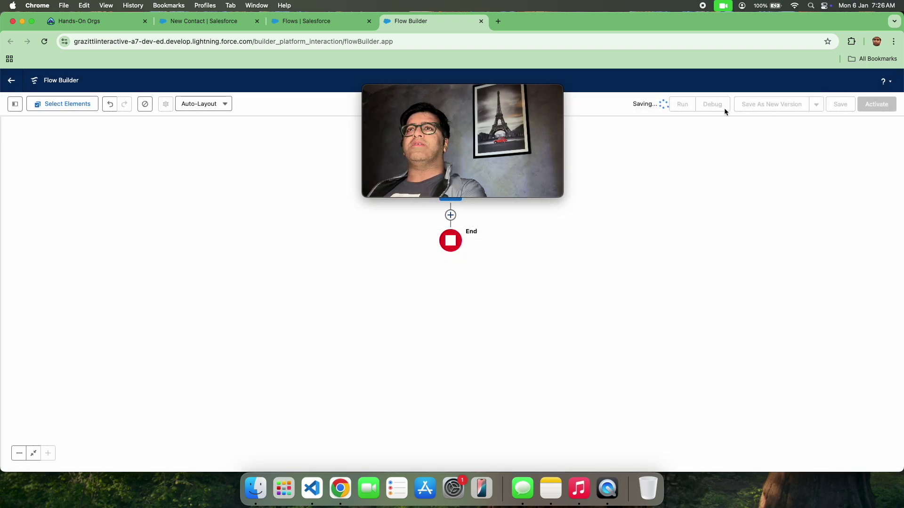
pyautogui.moveTo(463, 91); pyautogui.dragTo(103, 191)
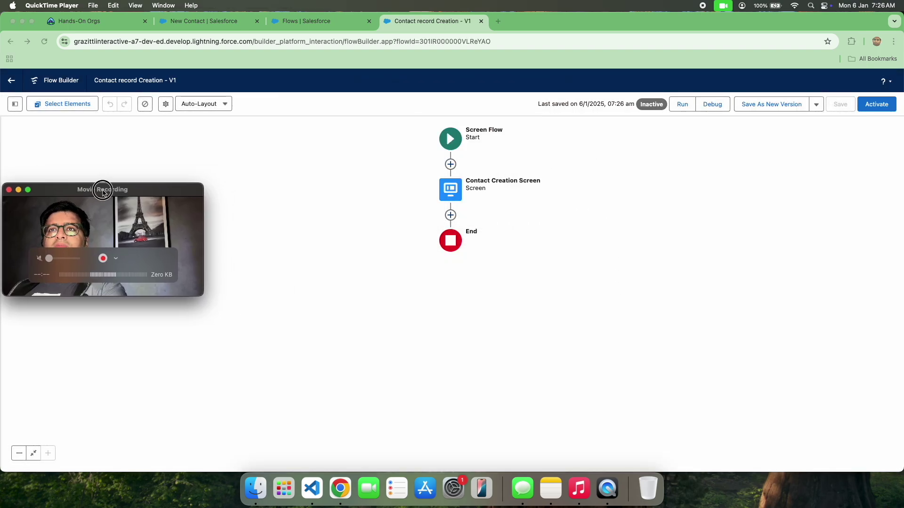
# Step: Debug-run the flow, check the Account Name lookup's account list, and close the debug tab
pyautogui.click(713, 104)
pyautogui.click(713, 104)
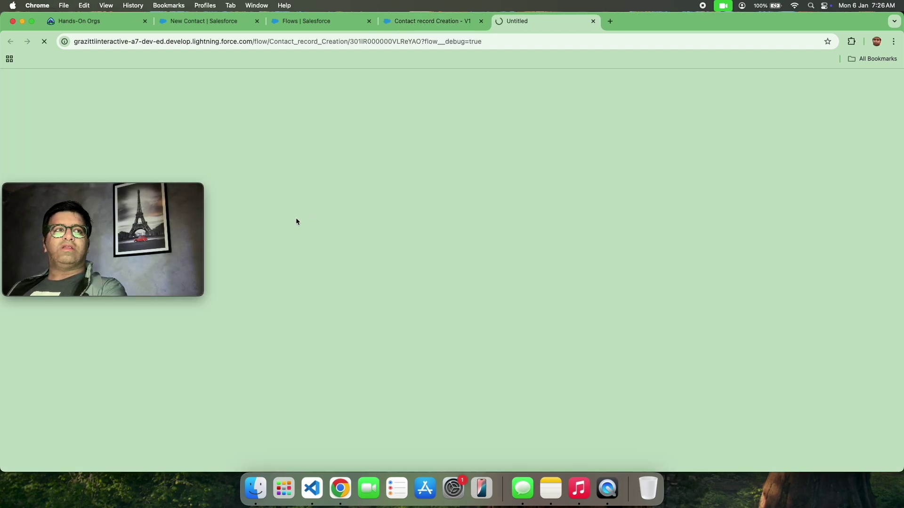
pyautogui.moveTo(123, 194); pyautogui.dragTo(799, 161)
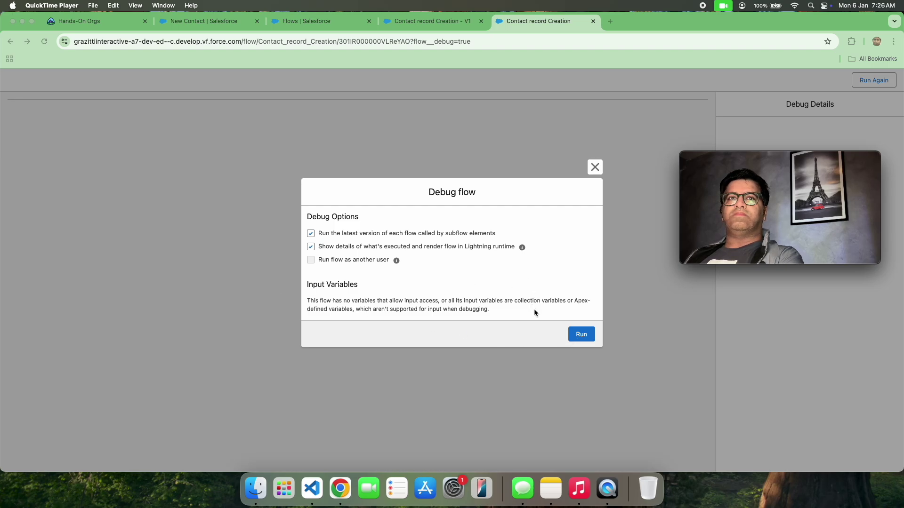
pyautogui.click(583, 337)
pyautogui.click(584, 336)
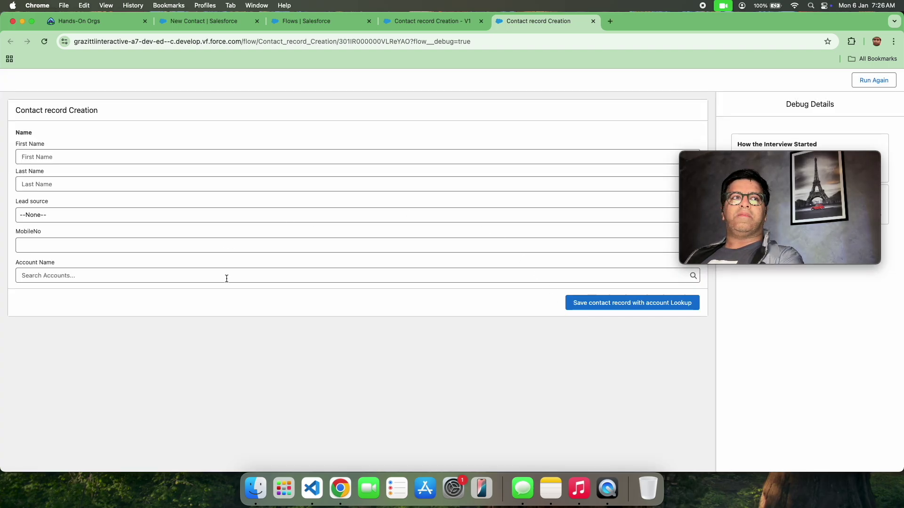
pyautogui.click(236, 278)
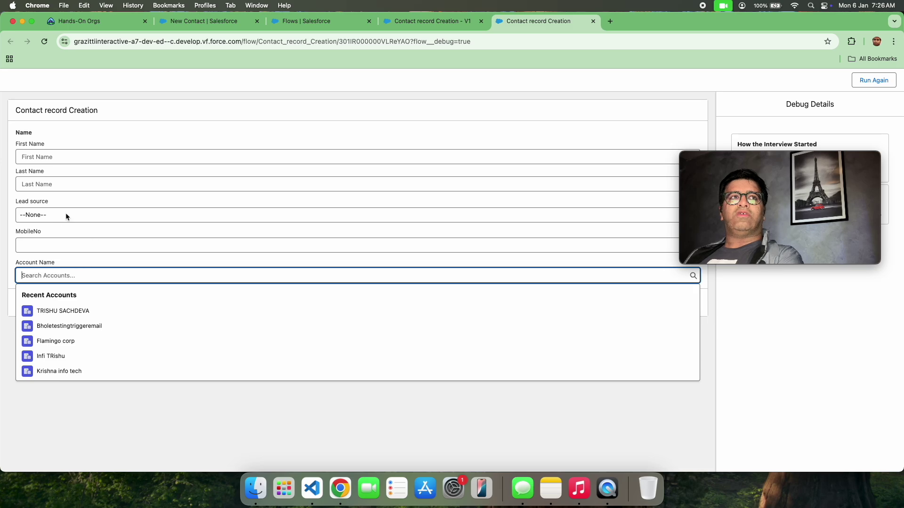
pyautogui.click(593, 21)
pyautogui.click(450, 216)
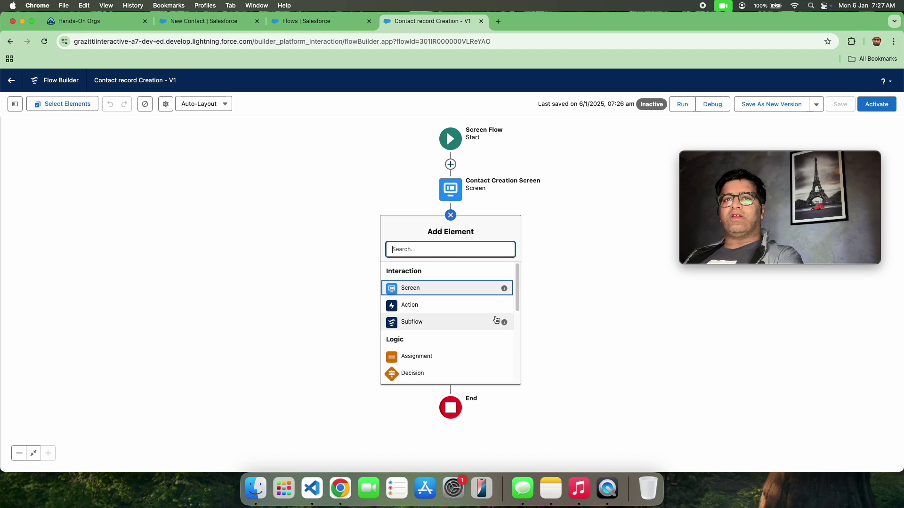
pyautogui.moveTo(514, 297); pyautogui.dragTo(500, 347)
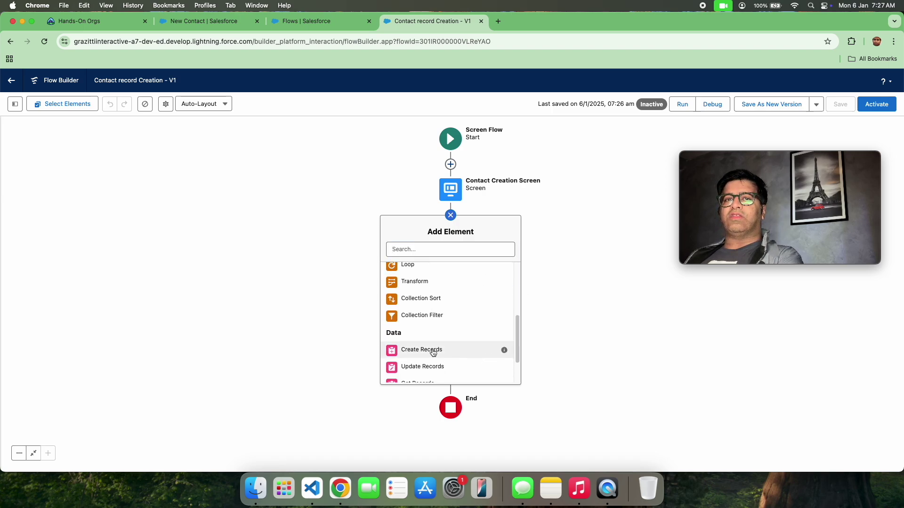
pyautogui.moveTo(516, 334)
pyautogui.mouseDown()
pyautogui.moveTo(516, 303)
pyautogui.moveTo(516, 318)
pyautogui.mouseUp()
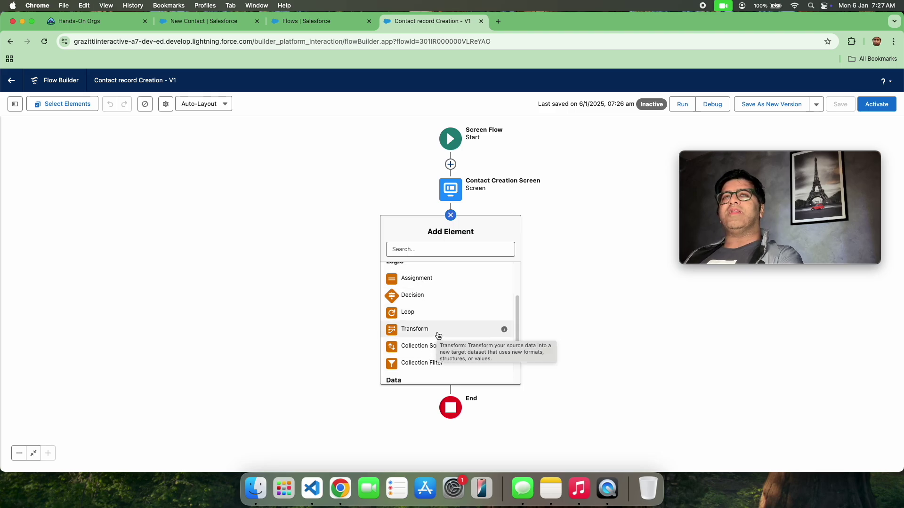
pyautogui.scroll(-3, 445, 317)
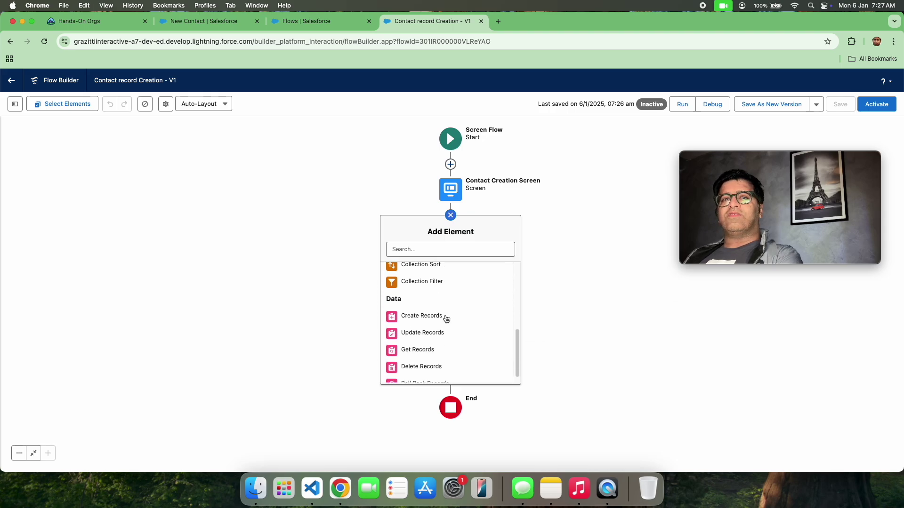
pyautogui.scroll(6, 446, 317)
pyautogui.scroll(-1, 447, 320)
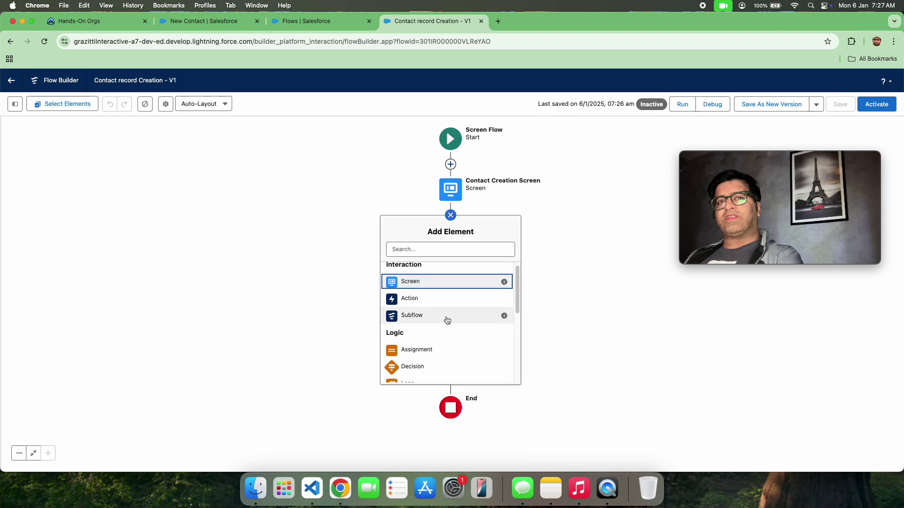
pyautogui.scroll(-5, 448, 320)
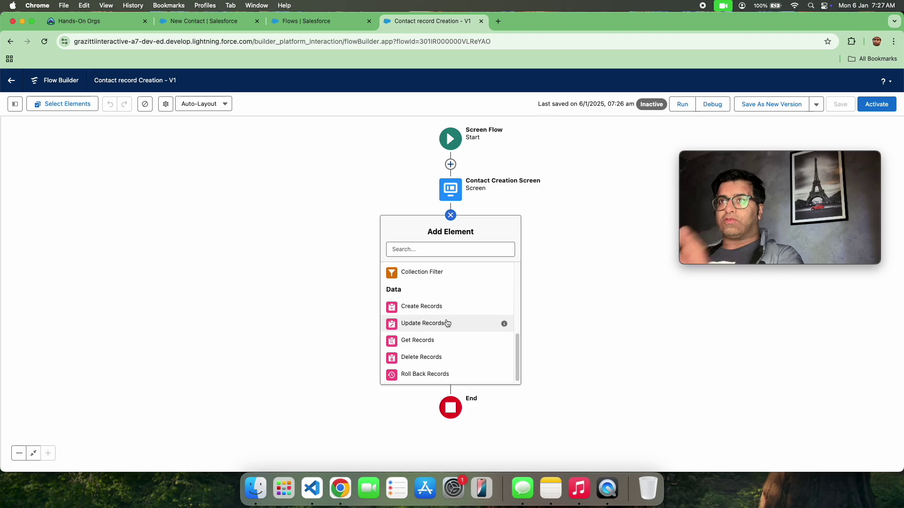
# Step: Add a Create Records element labelled 'Create contact record' after the screen
pyautogui.click(425, 307)
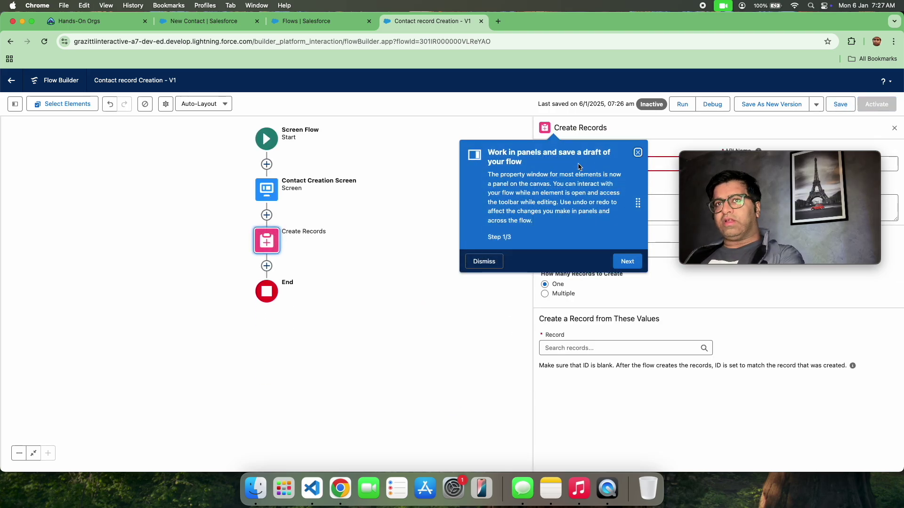
pyautogui.click(638, 152)
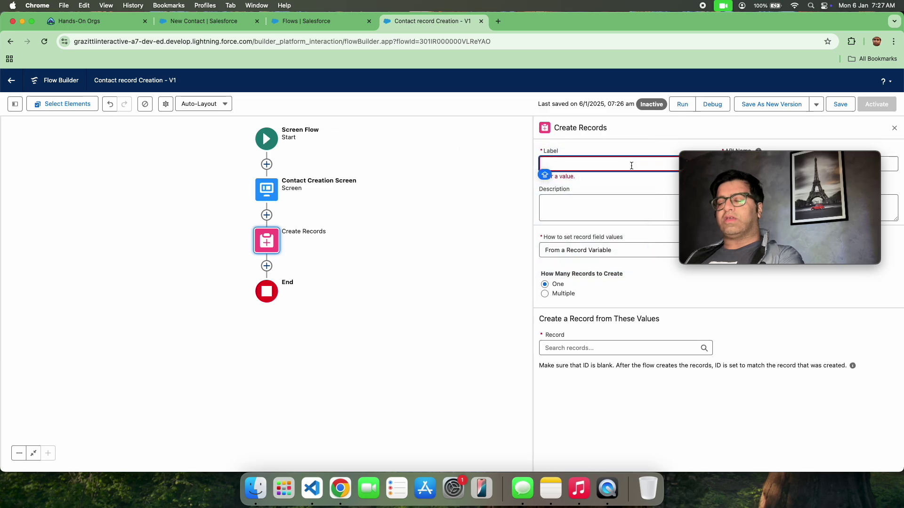
pyautogui.write('CR')
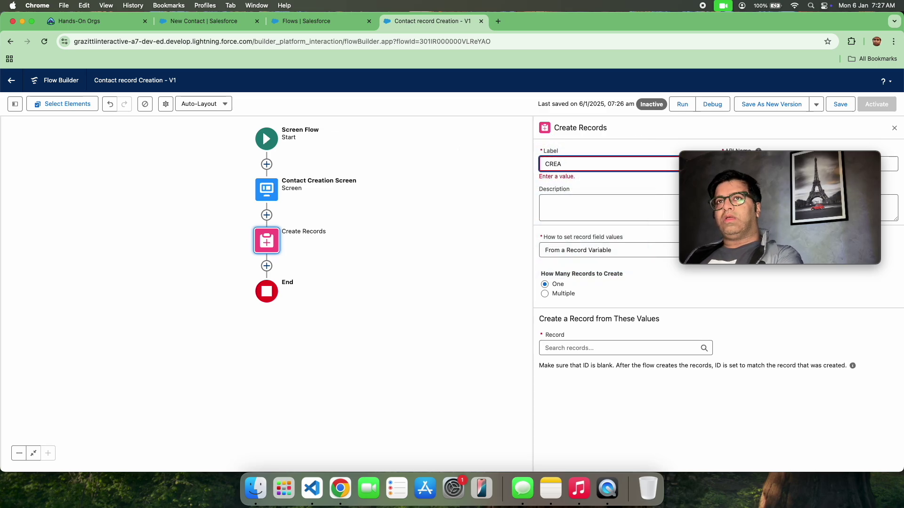
pyautogui.write('eate contac')
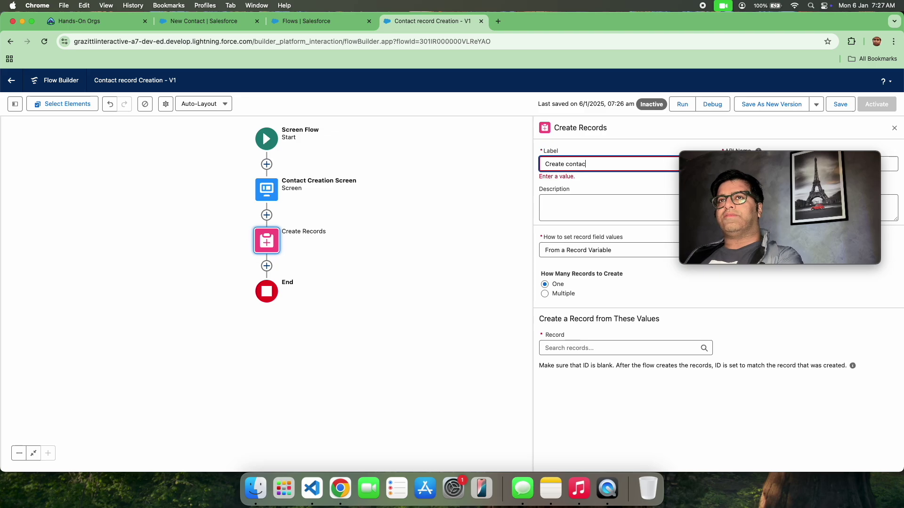
pyautogui.write('t recvo')
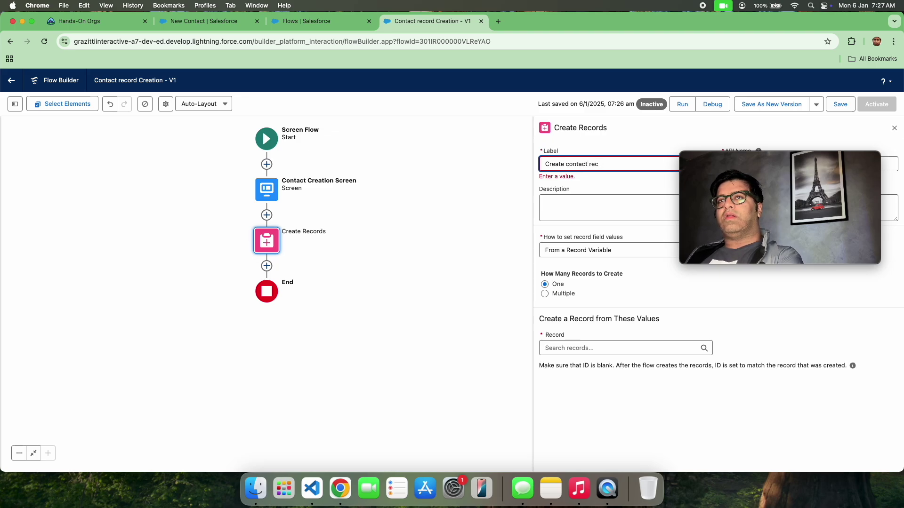
pyautogui.click(694, 161)
pyautogui.moveTo(694, 161); pyautogui.dragTo(17, 224)
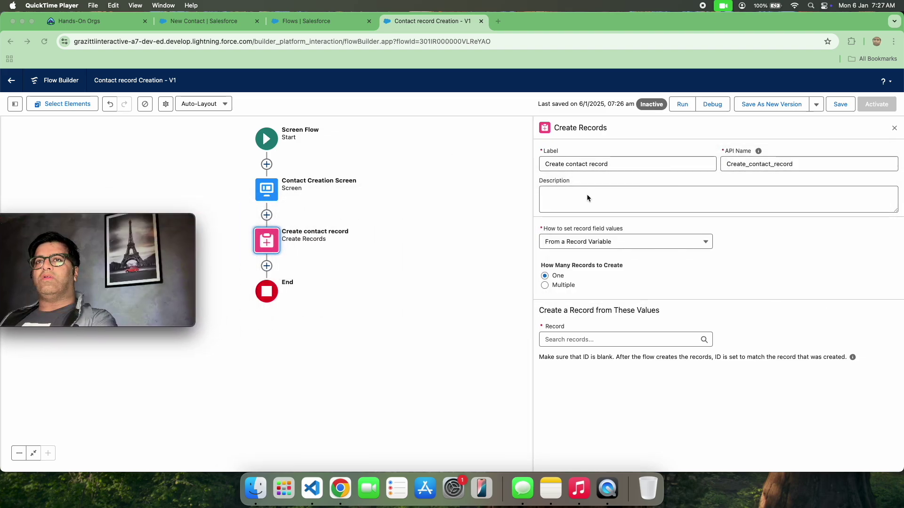
# Step: Set 'How to set record field values' to Manually
pyautogui.click(602, 244)
pyautogui.click(602, 243)
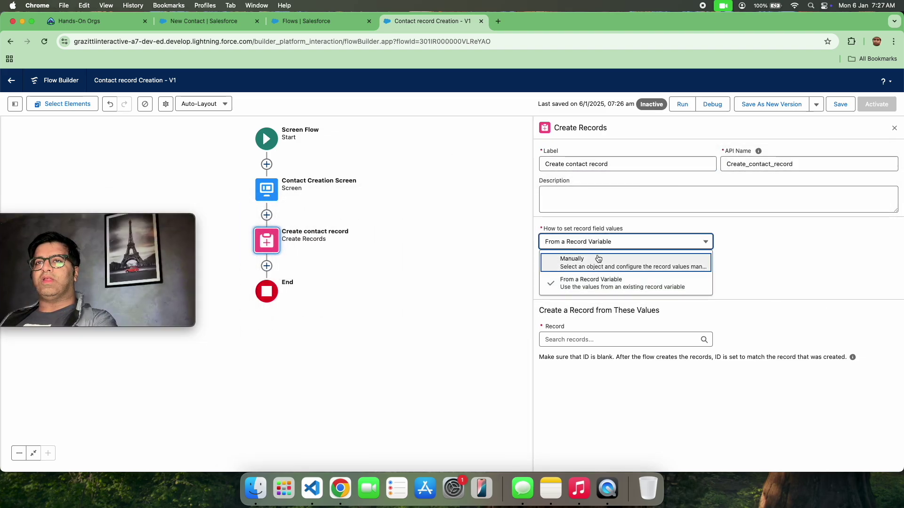
pyautogui.click(596, 256)
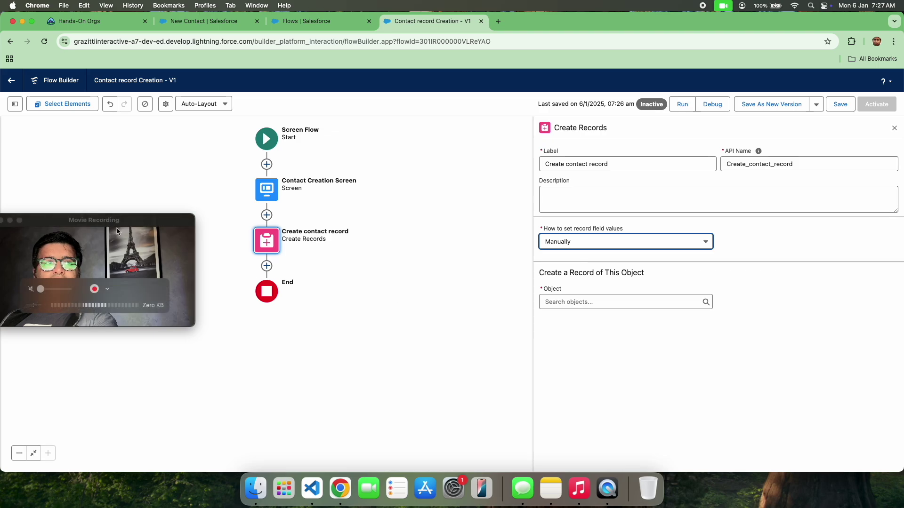
pyautogui.moveTo(105, 222); pyautogui.dragTo(149, 243)
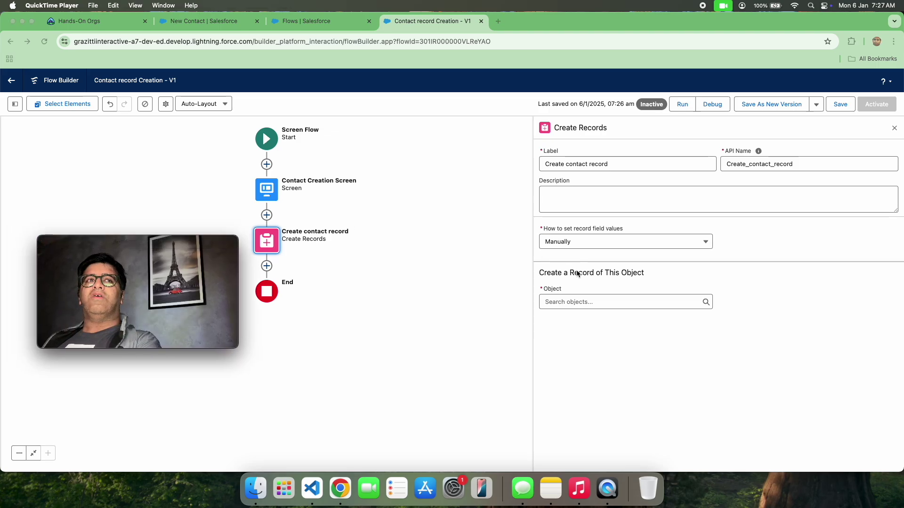
# Step: Choose Contact as the object and map Last Name to Con_Name's last name
pyautogui.click(588, 303)
pyautogui.click(588, 306)
pyautogui.write('Contact')
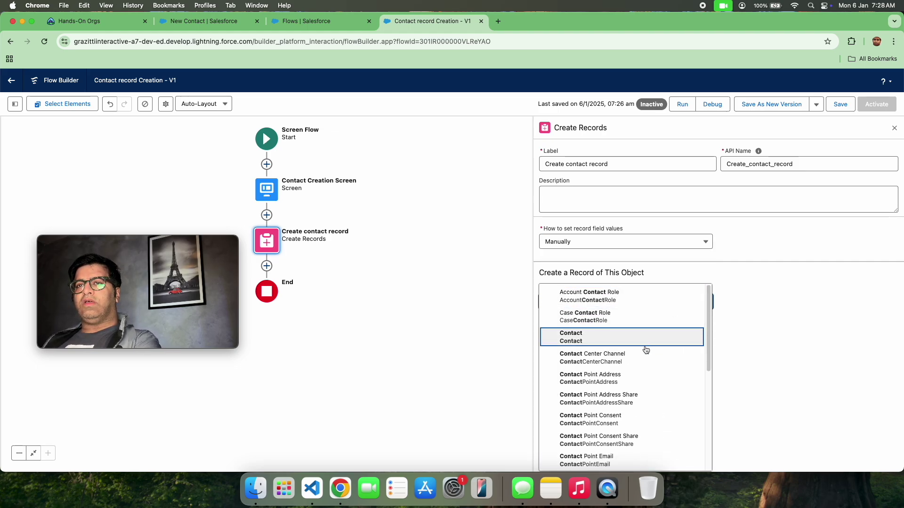
pyautogui.click(647, 337)
pyautogui.click(618, 357)
pyautogui.write('LastName')
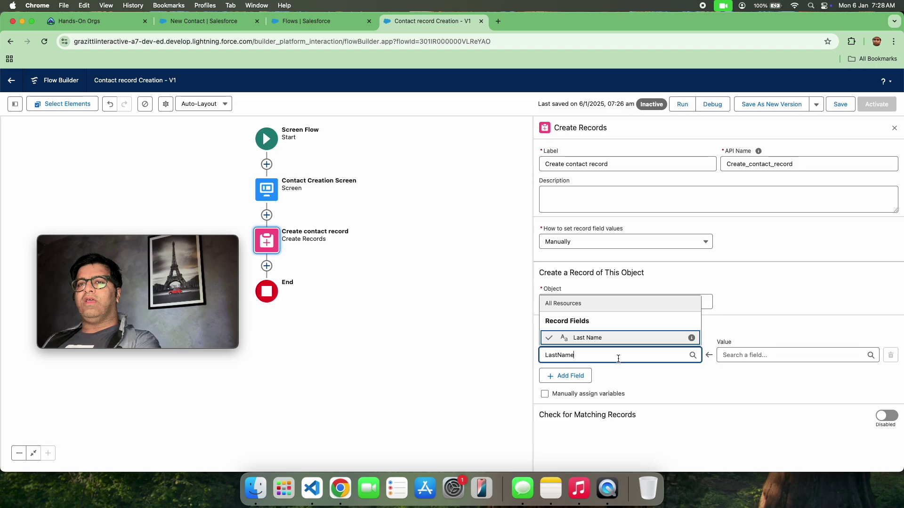
pyautogui.click(781, 356)
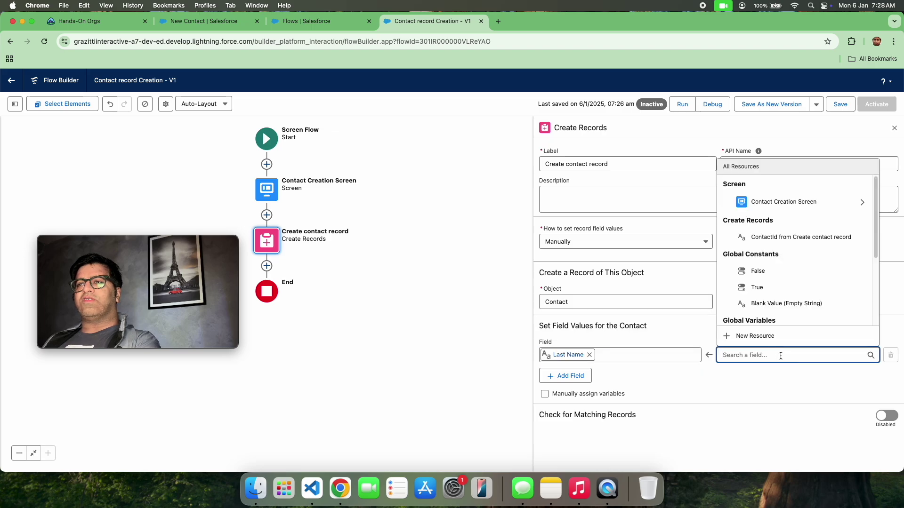
pyautogui.click(798, 202)
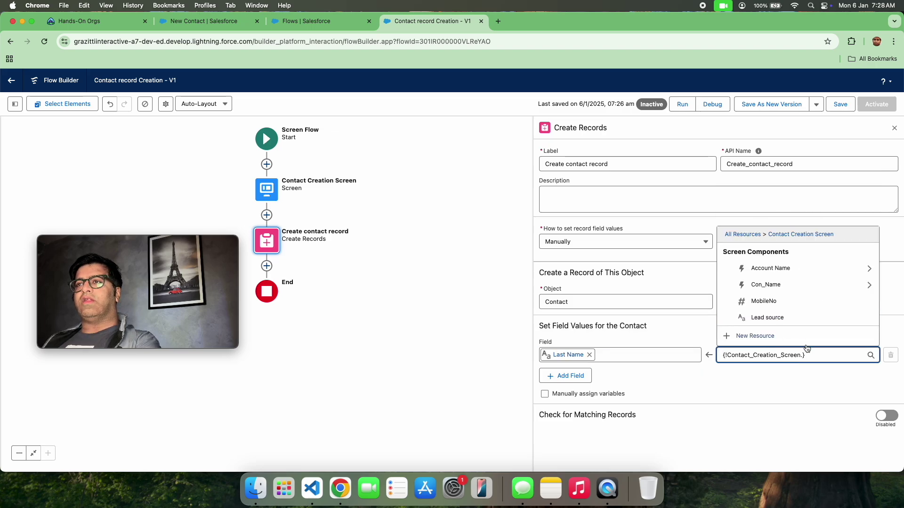
pyautogui.click(867, 285)
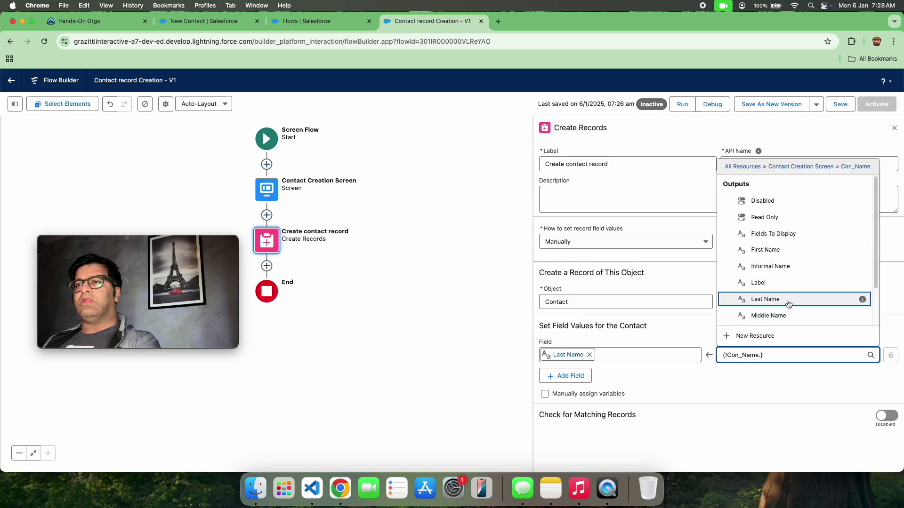
pyautogui.click(791, 301)
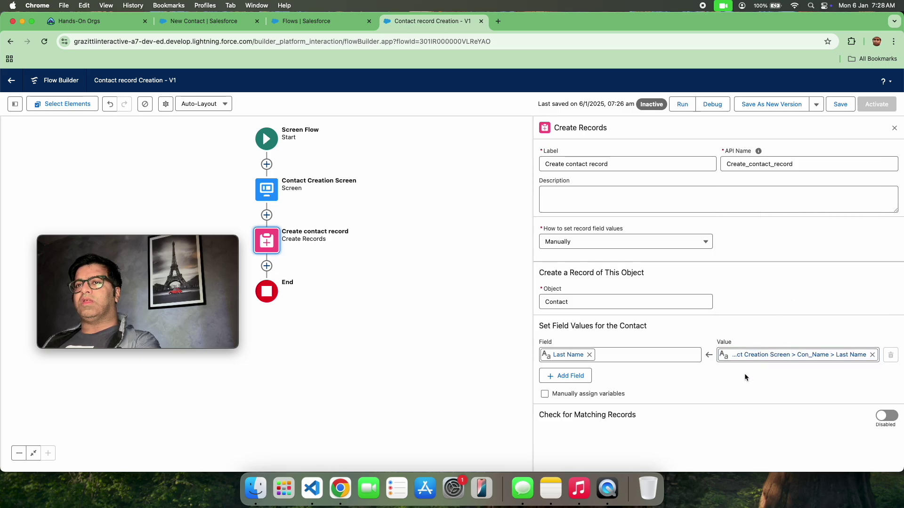
# Step: Map First Name to Con_Name's first name
pyautogui.click(569, 376)
pyautogui.click(573, 382)
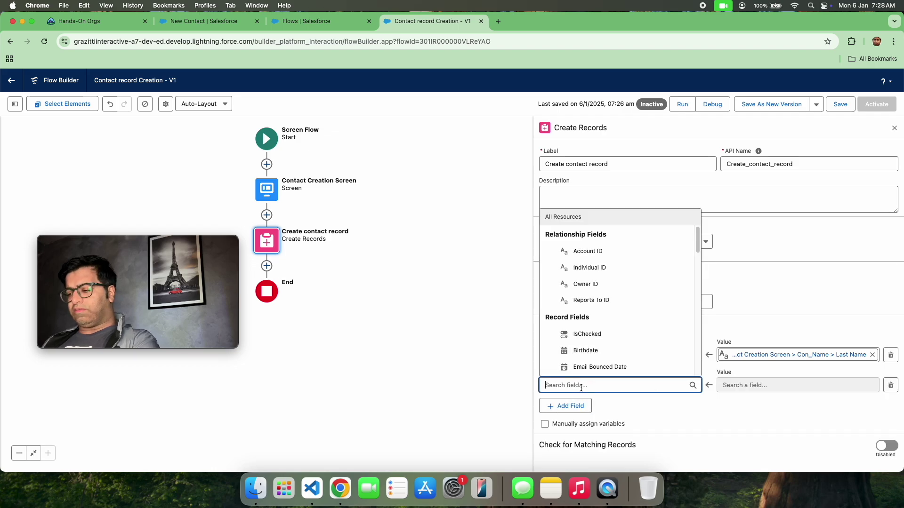
pyautogui.write('firs')
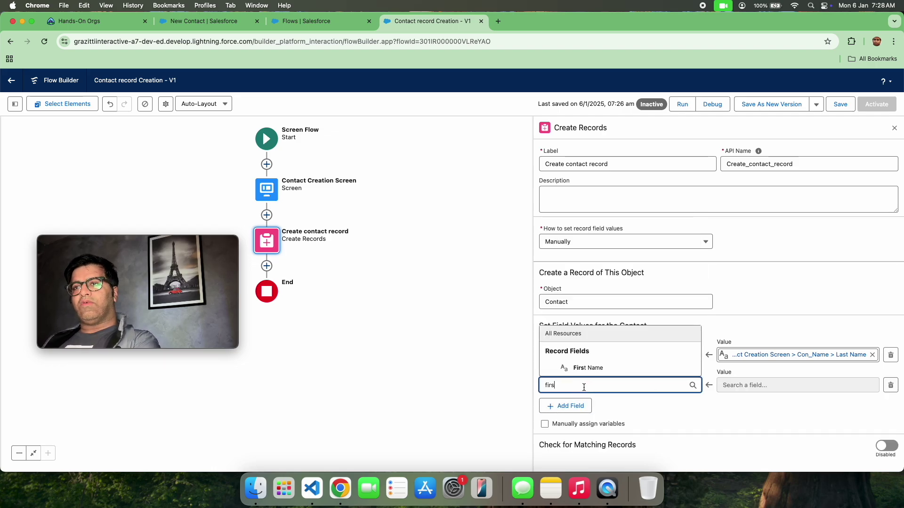
pyautogui.click(594, 368)
pyautogui.click(776, 387)
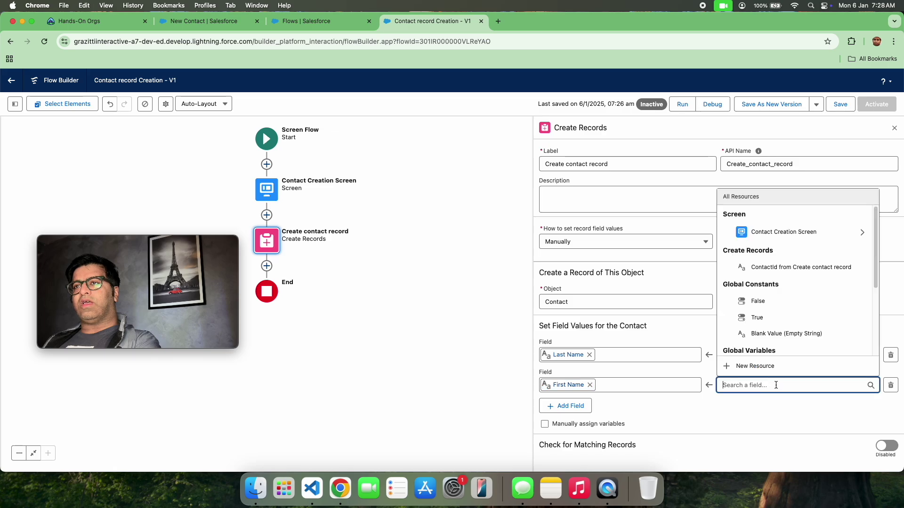
pyautogui.click(774, 231)
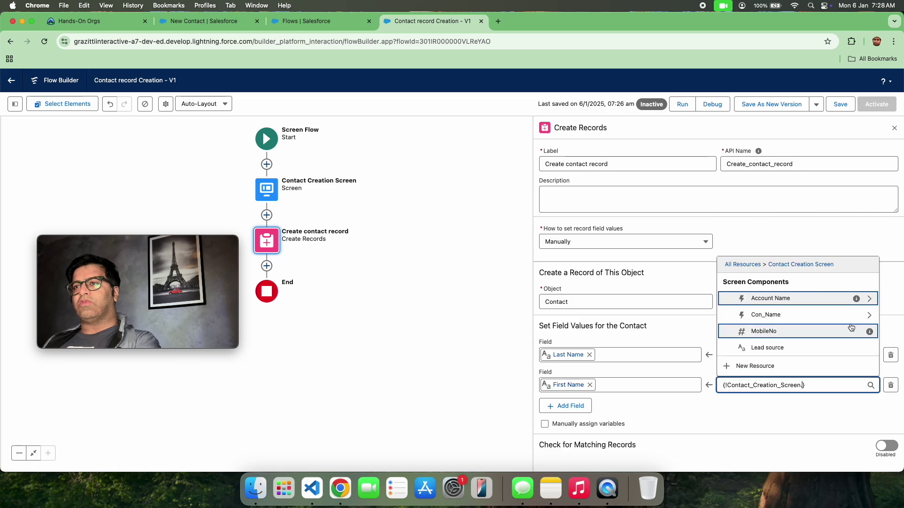
pyautogui.click(861, 315)
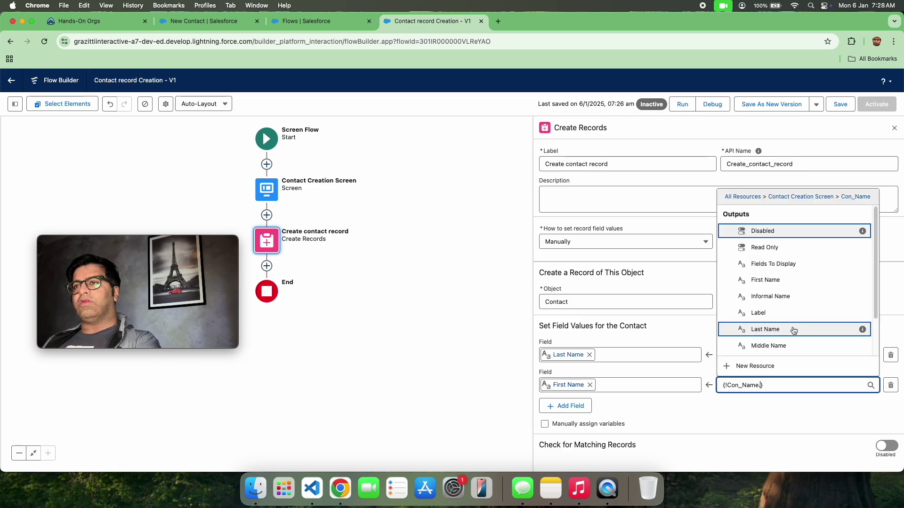
pyautogui.click(794, 281)
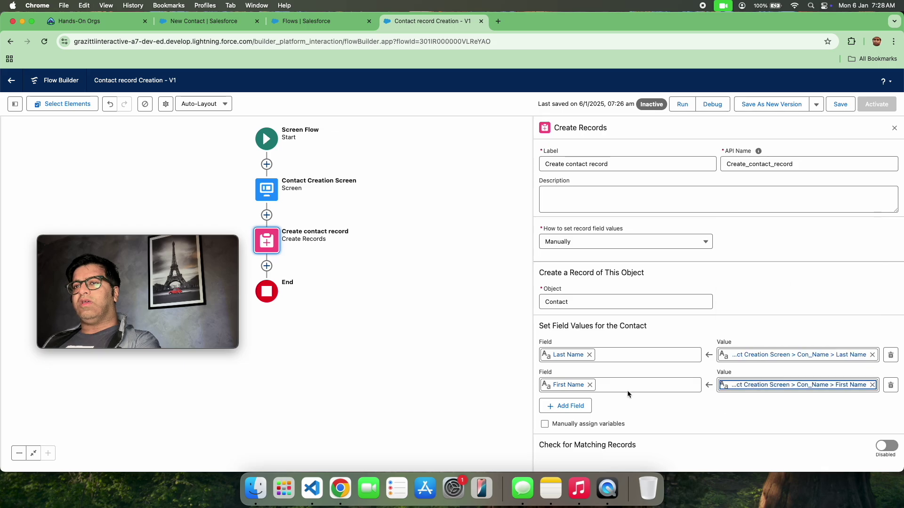
# Step: Map Mobile Phone to the screen's MobileNo input
pyautogui.click(567, 407)
pyautogui.scroll(-1, 649, 347)
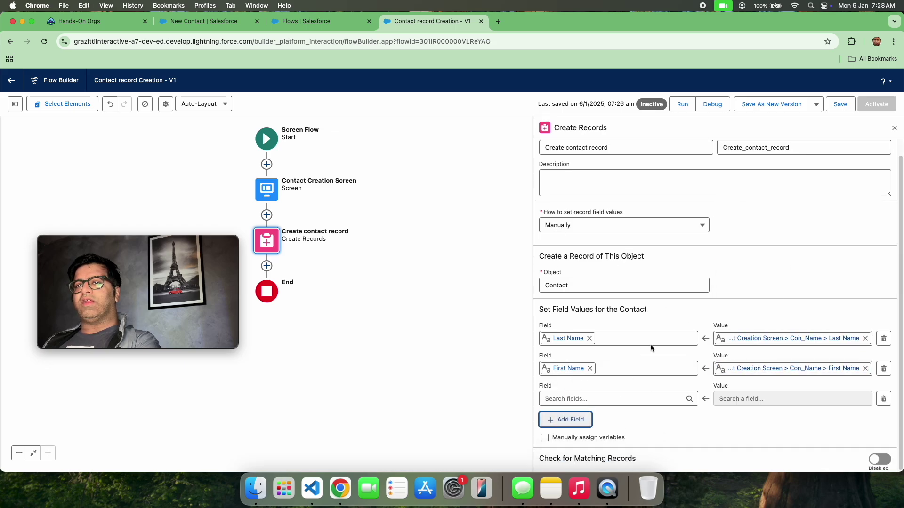
pyautogui.click(584, 399)
pyautogui.write('mo')
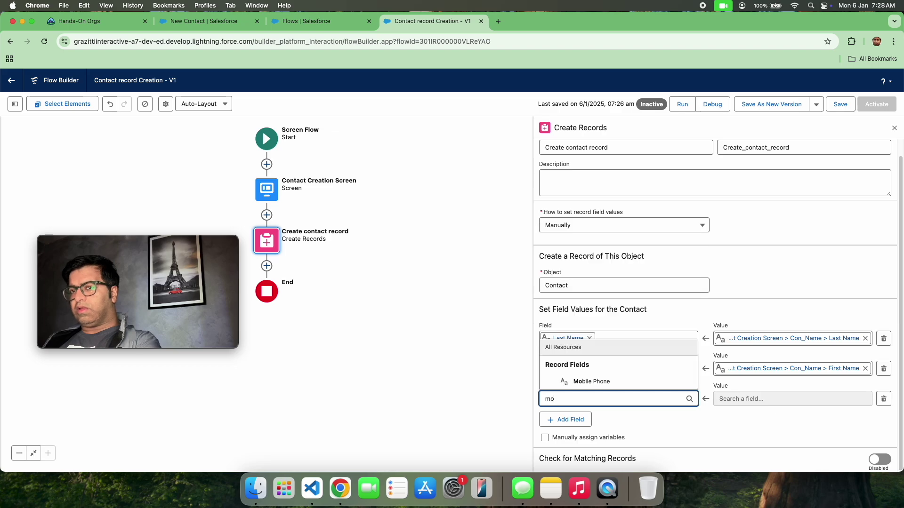
pyautogui.click(591, 381)
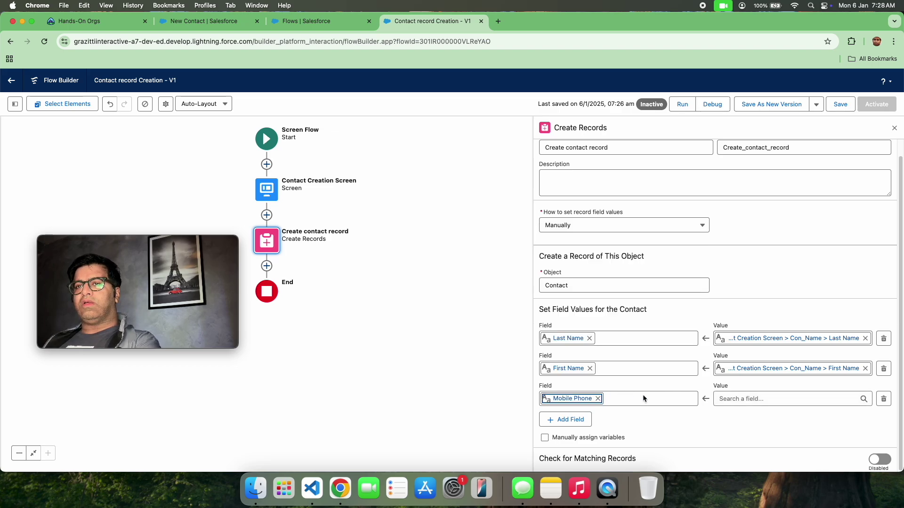
pyautogui.click(745, 399)
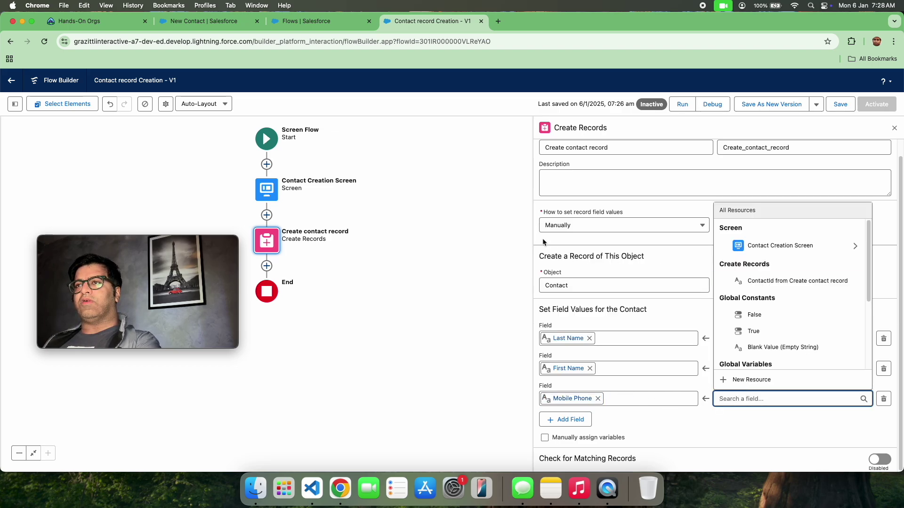
pyautogui.click(849, 247)
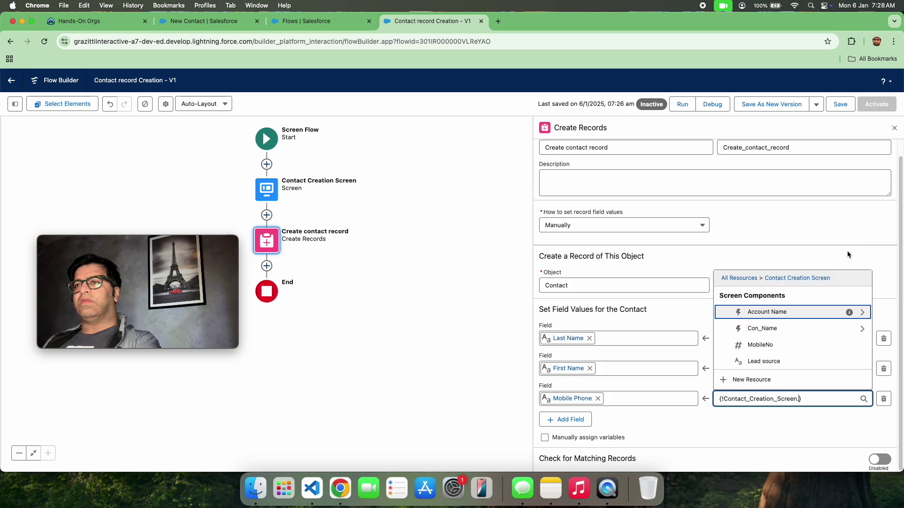
pyautogui.click(759, 344)
# Step: Map Lead Source to the screen's Lead source picklist
pyautogui.click(575, 418)
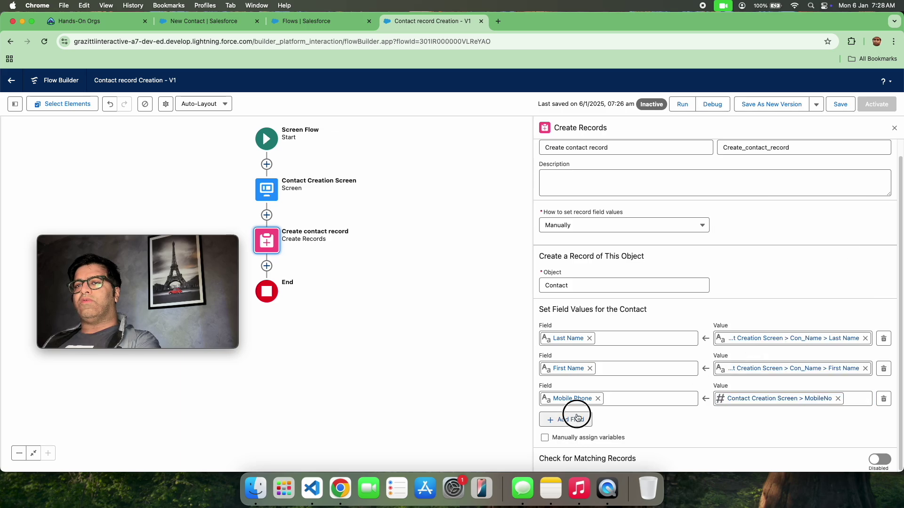
pyautogui.click(582, 429)
pyautogui.write('lead')
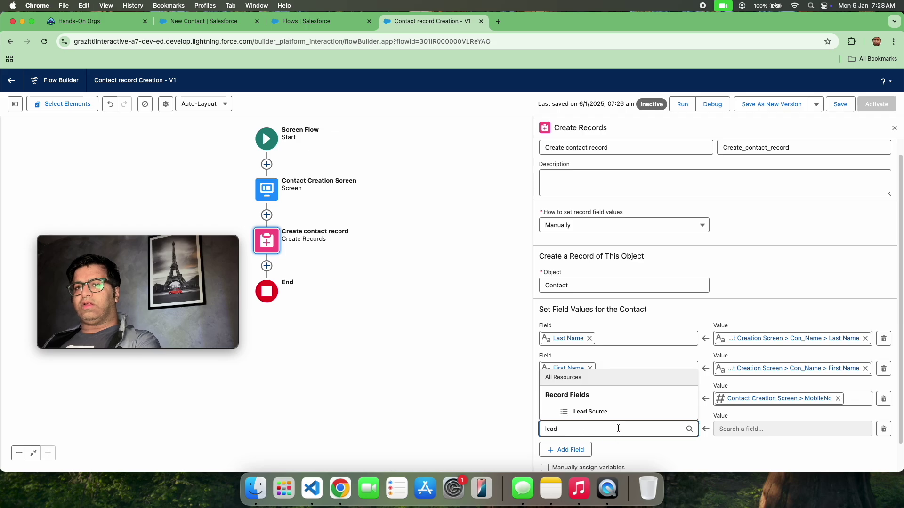
pyautogui.click(598, 412)
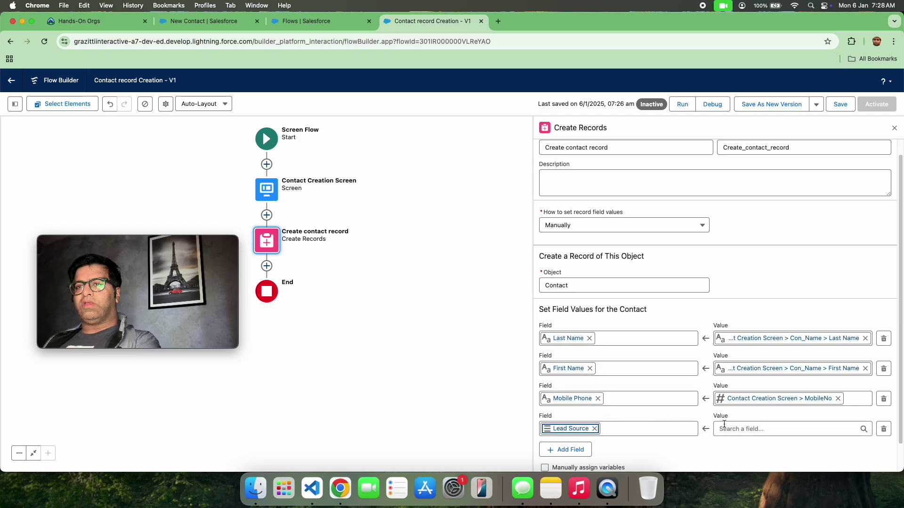
pyautogui.click(753, 429)
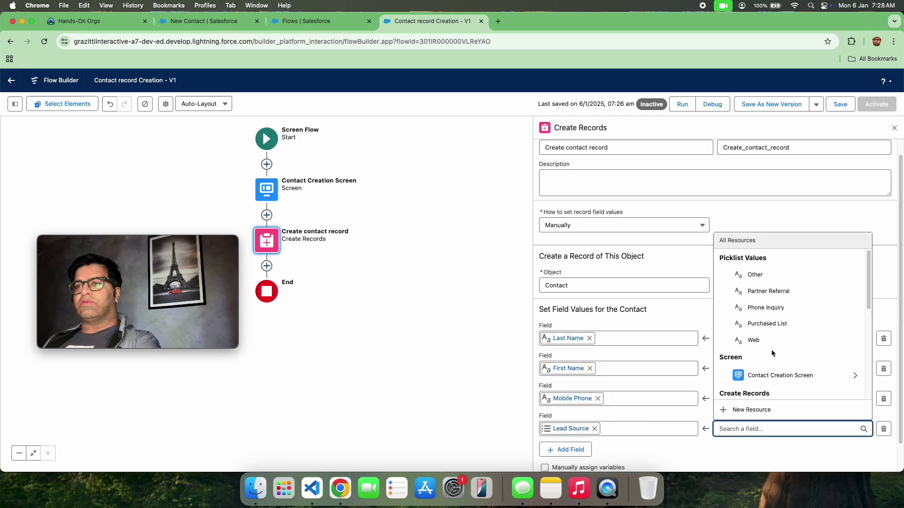
pyautogui.click(841, 375)
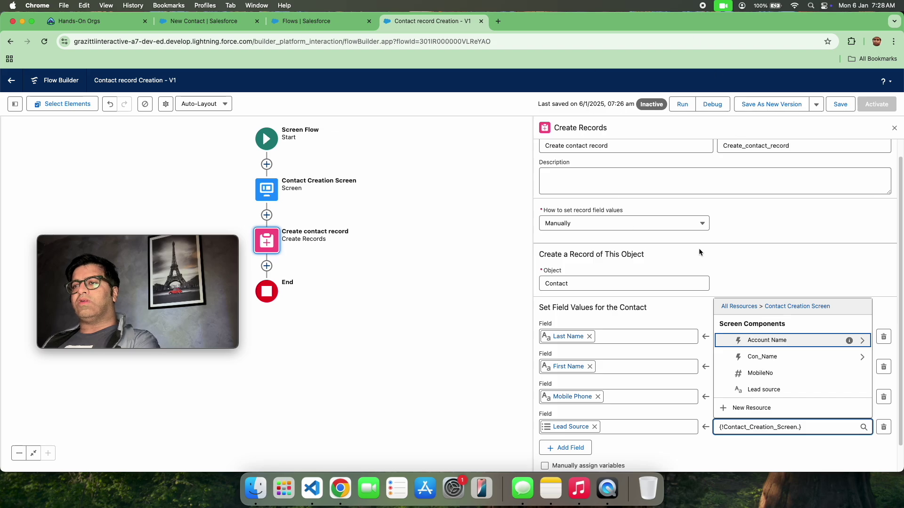
pyautogui.click(797, 389)
# Step: Map Account ID to Contact Creation Screen > Account Name > Record ID
pyautogui.click(567, 448)
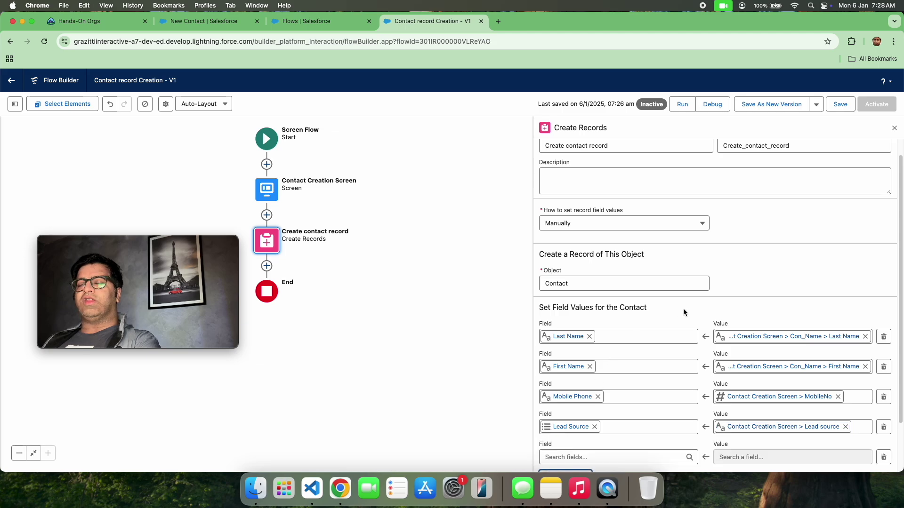
pyautogui.scroll(-2, 679, 313)
pyautogui.click(615, 401)
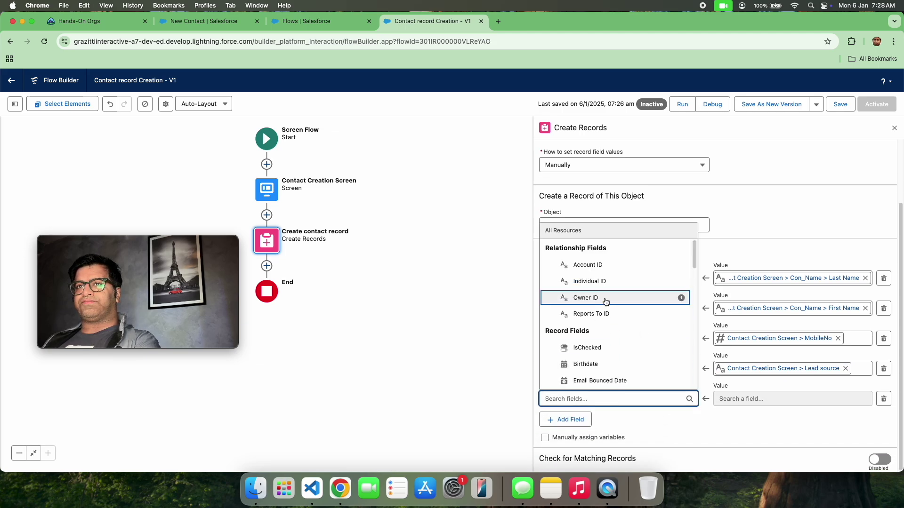
pyautogui.scroll(-1, 636, 344)
pyautogui.scroll(-10, 636, 344)
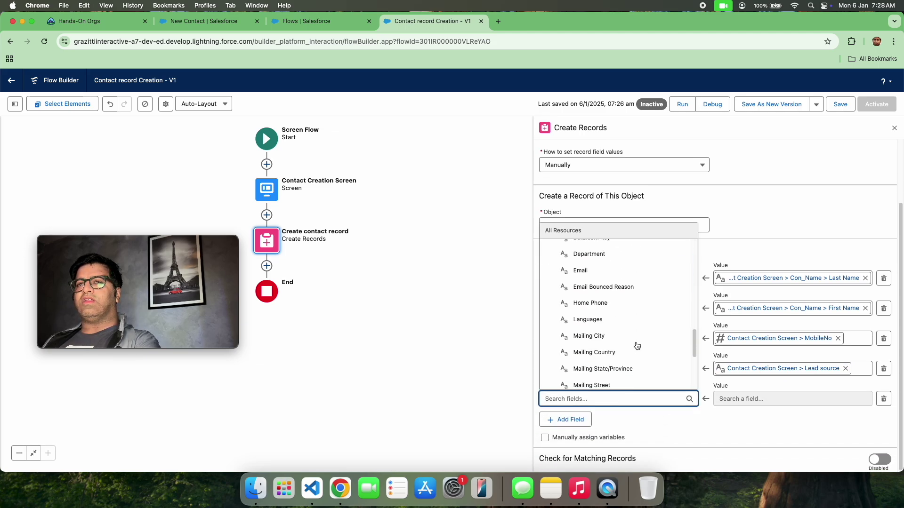
pyautogui.scroll(5, 636, 345)
pyautogui.scroll(4, 636, 346)
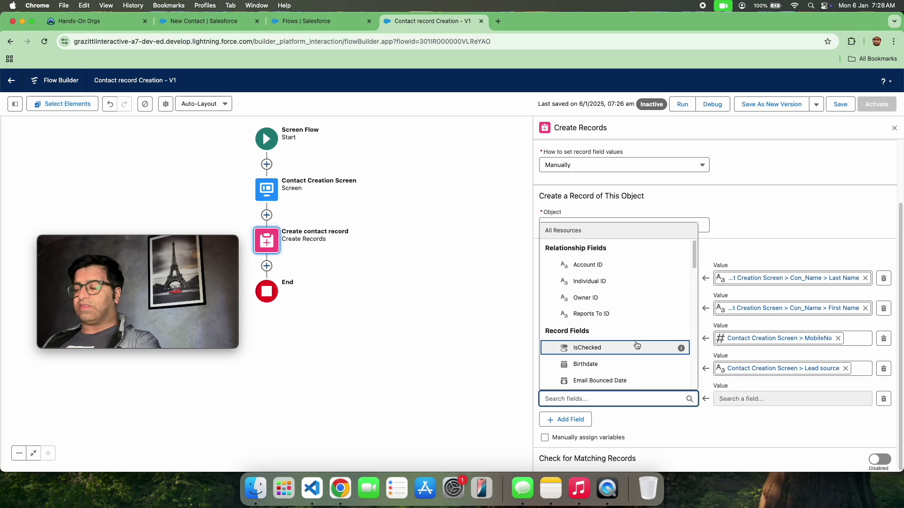
pyautogui.write('acc')
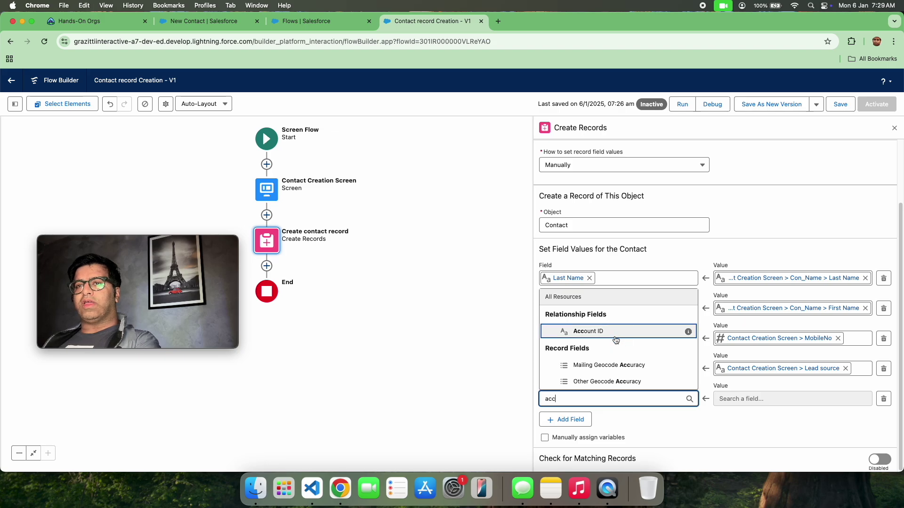
pyautogui.click(682, 331)
pyautogui.click(737, 399)
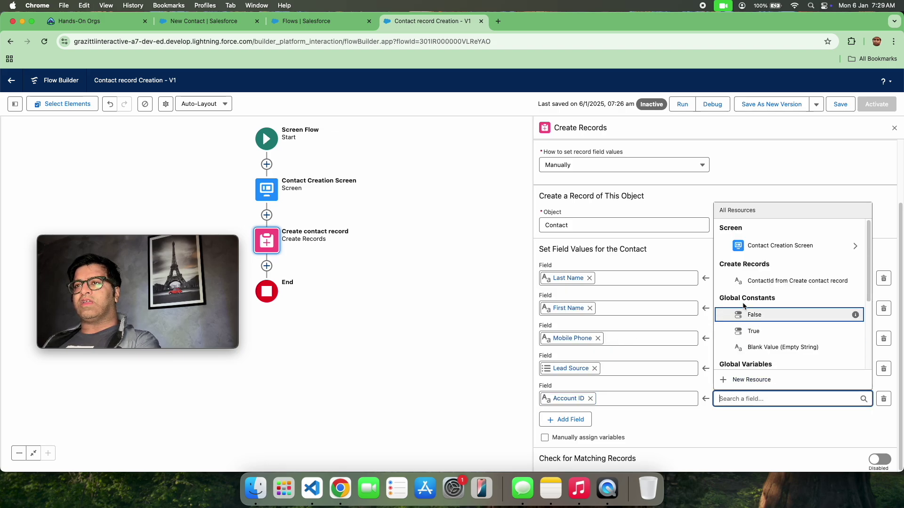
pyautogui.click(785, 249)
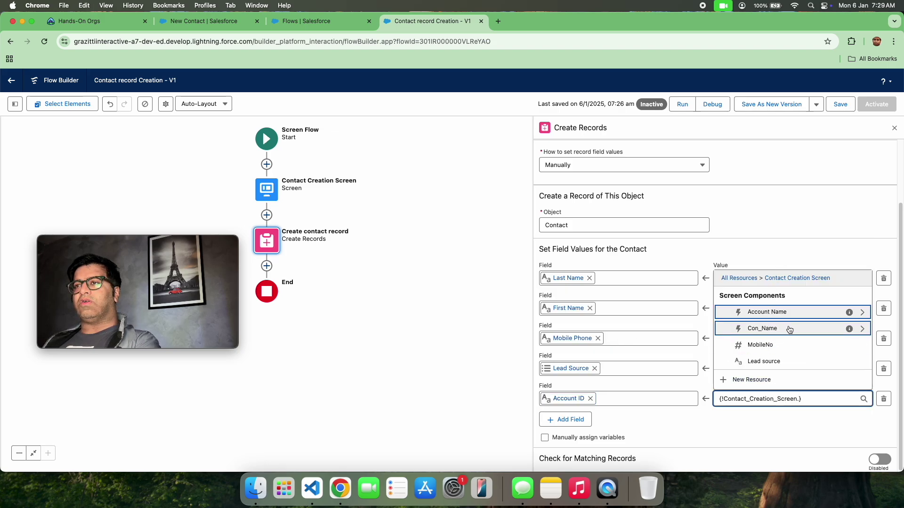
pyautogui.click(862, 312)
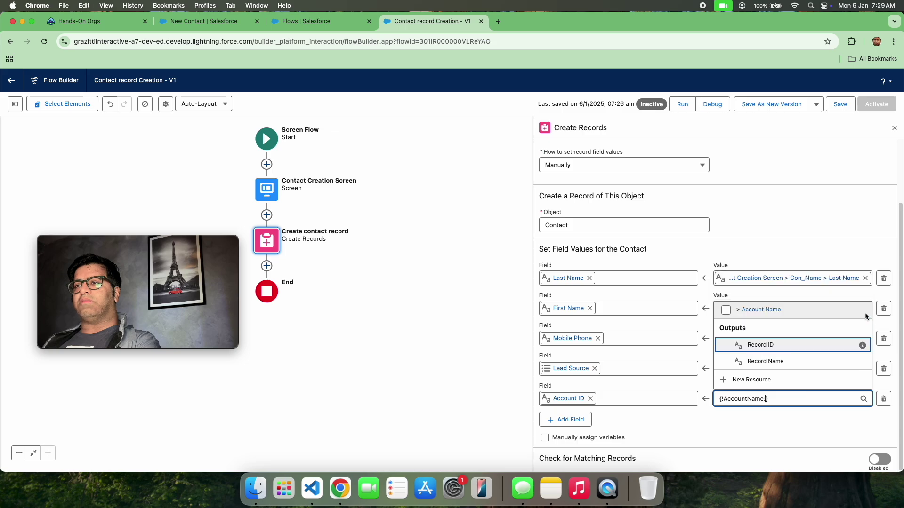
pyautogui.click(797, 347)
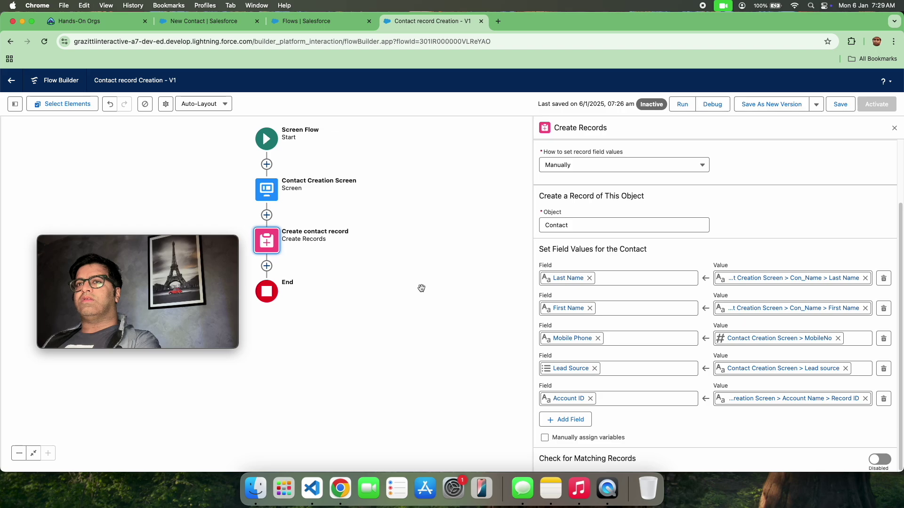
# Step: Save the Contact record Creation flow as a new version, producing Version 2
pyautogui.click(835, 107)
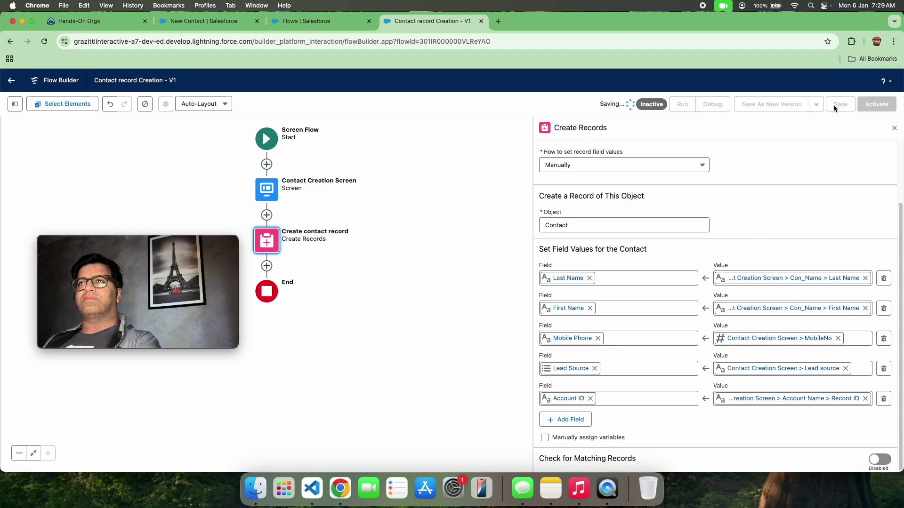
pyautogui.click(781, 112)
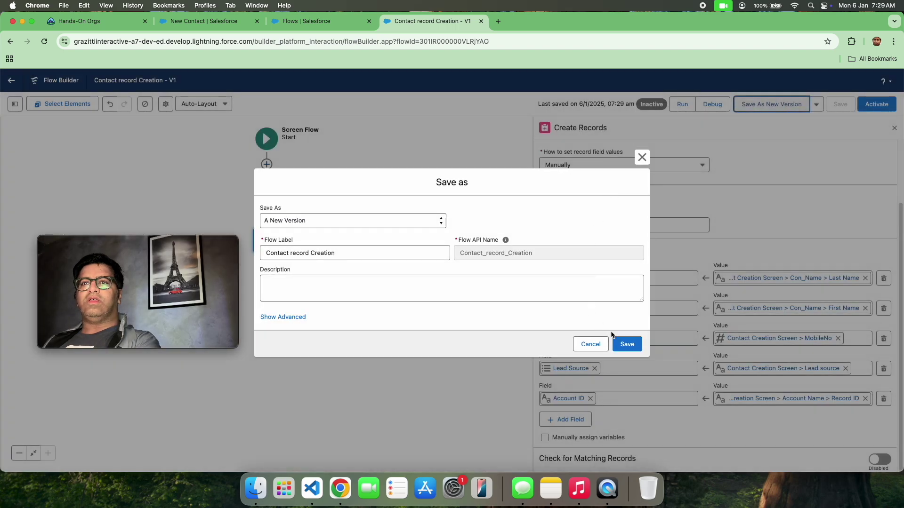
pyautogui.click(625, 349)
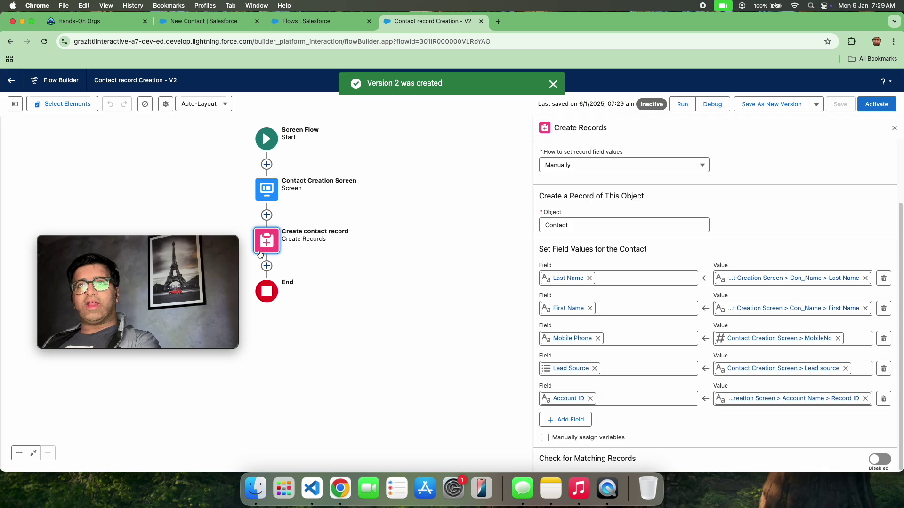
# Step: Start a debug run and enter the contact's first and last name
pyautogui.click(711, 106)
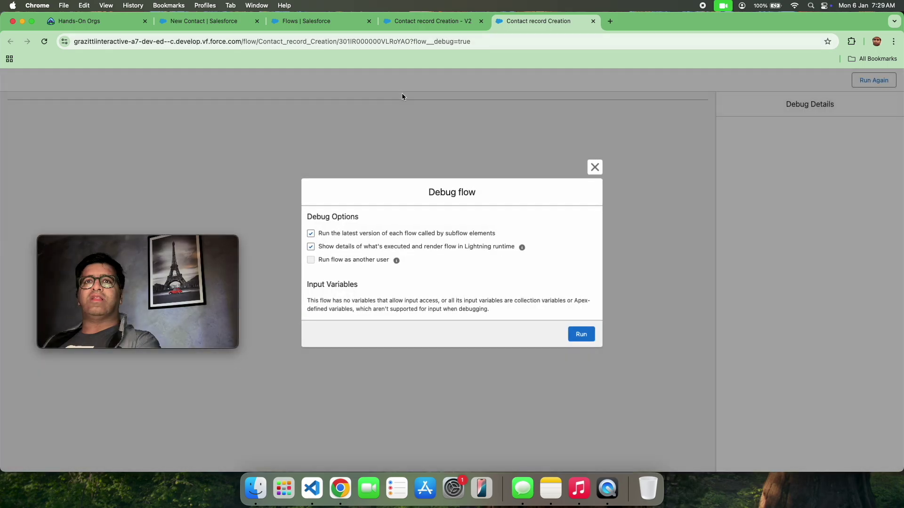
pyautogui.click(578, 331)
pyautogui.click(366, 155)
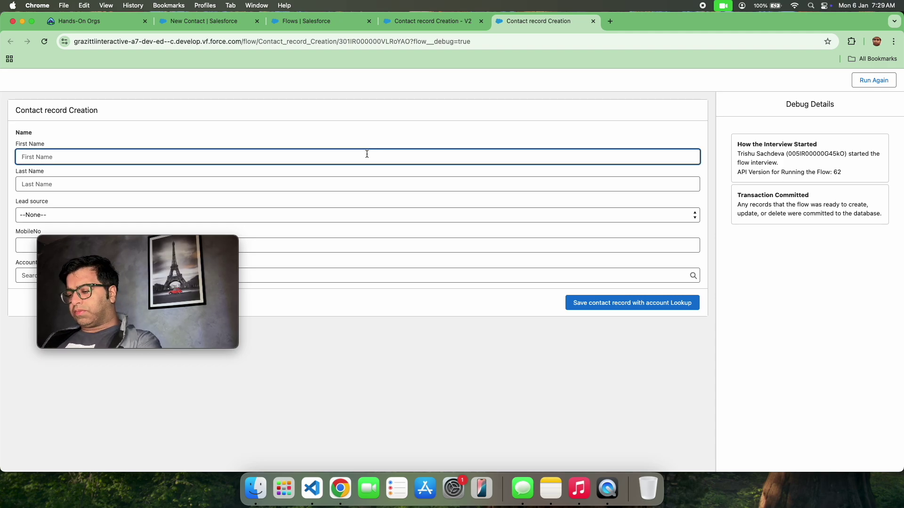
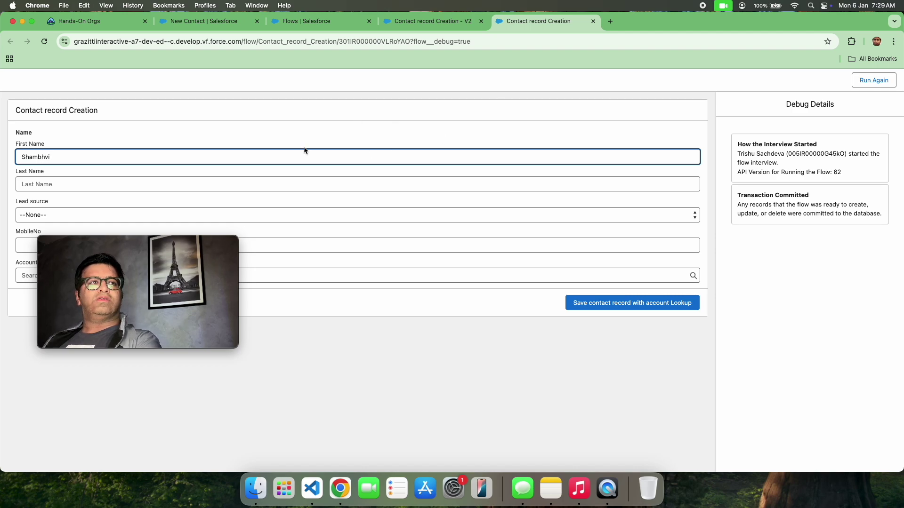
pyautogui.click(202, 186)
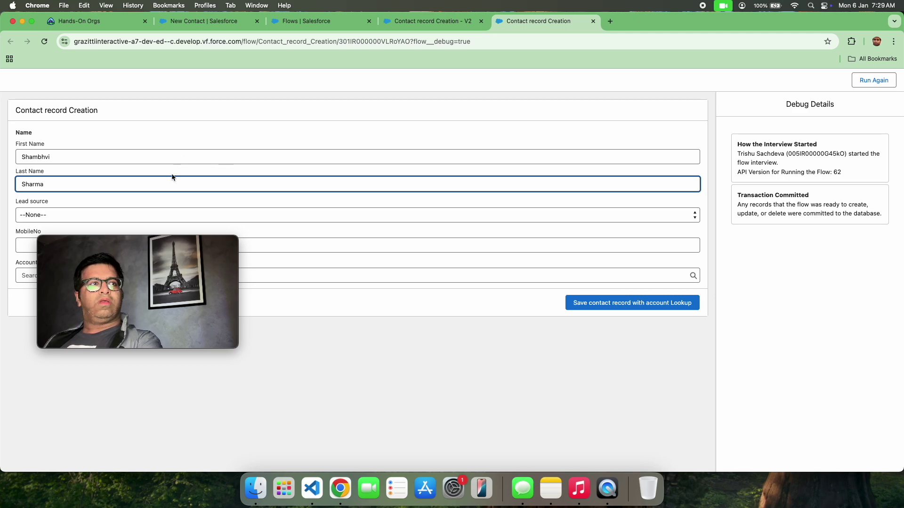
# Step: Choose Partner Referral lead source, enter a mobile number, and link account Flamingo corp
pyautogui.moveTo(163, 243); pyautogui.dragTo(242, 319)
pyautogui.click(200, 213)
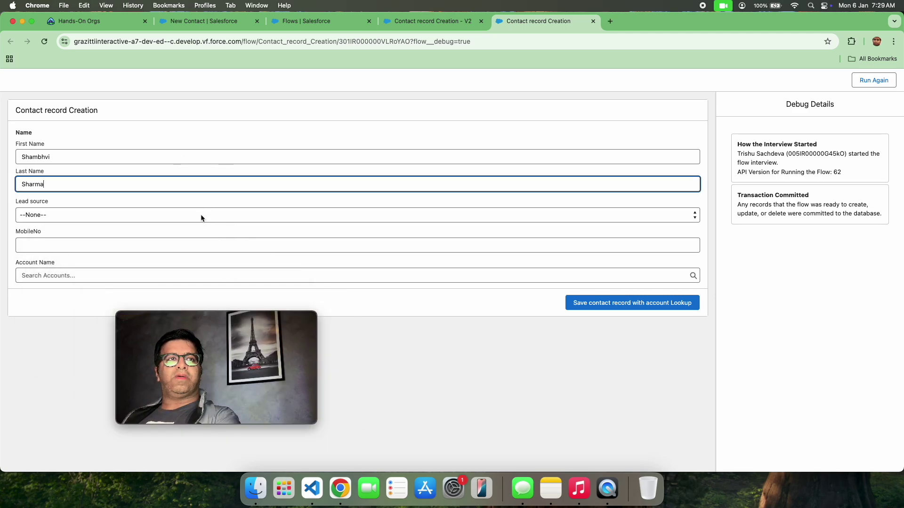
pyautogui.click(200, 214)
pyautogui.click(179, 243)
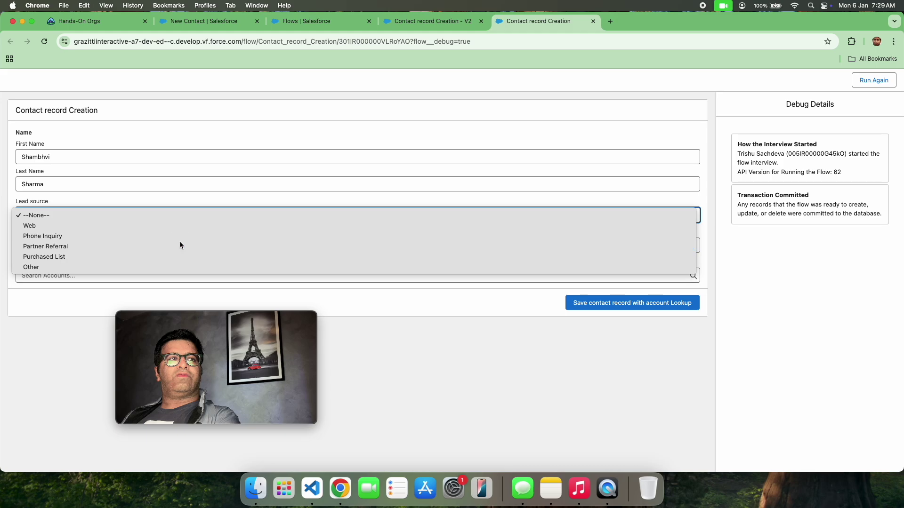
pyautogui.click(177, 246)
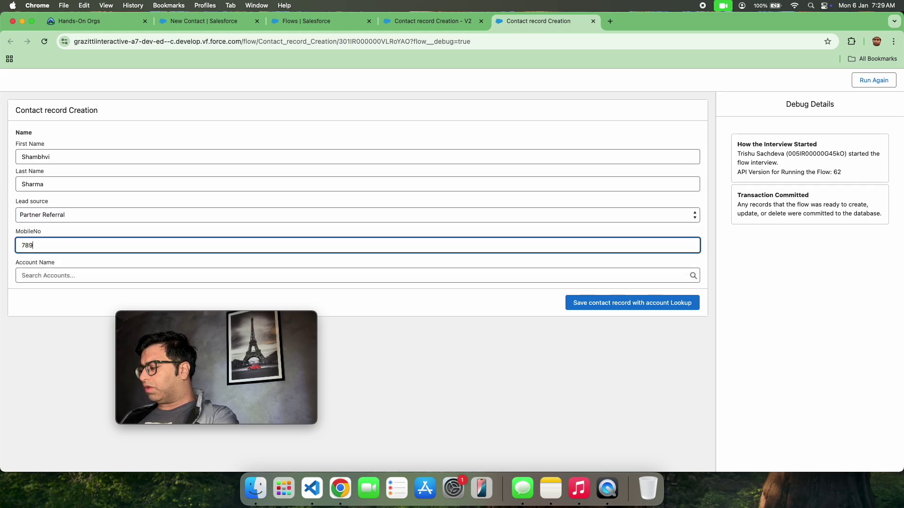
pyautogui.write('789456123')
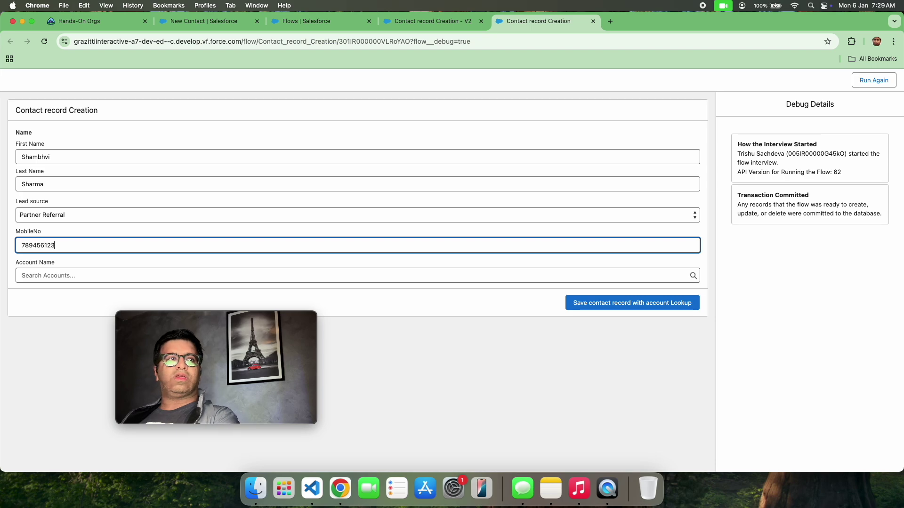
pyautogui.click(91, 278)
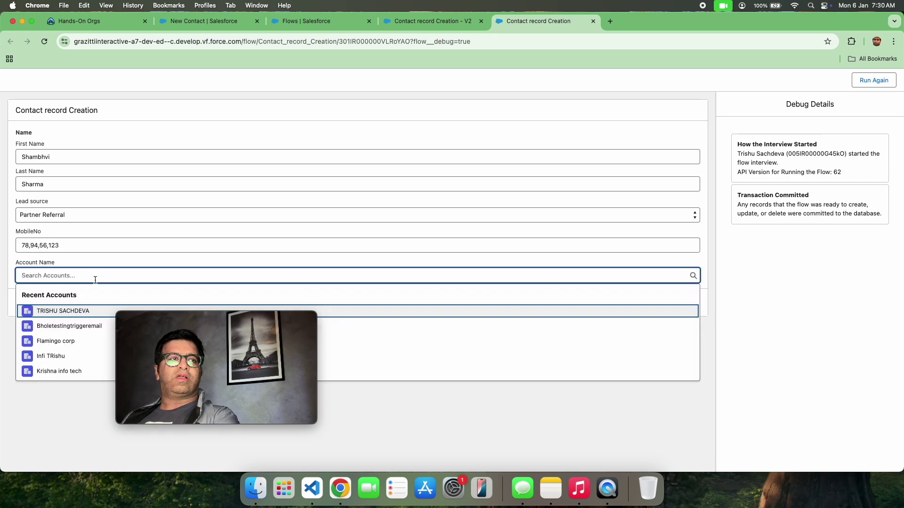
pyautogui.click(44, 342)
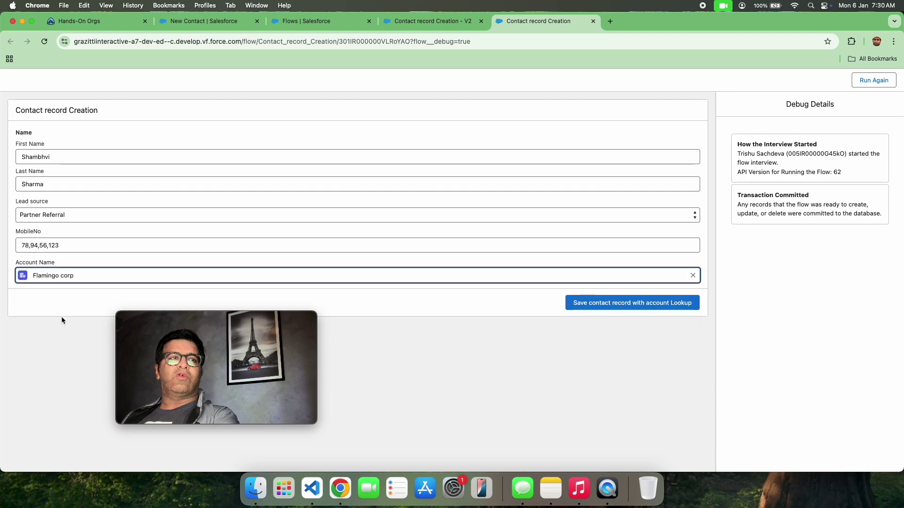
# Step: Submit the debug form, review the committed-transaction Debug Details, then return to Setup's Flows list
pyautogui.click(582, 305)
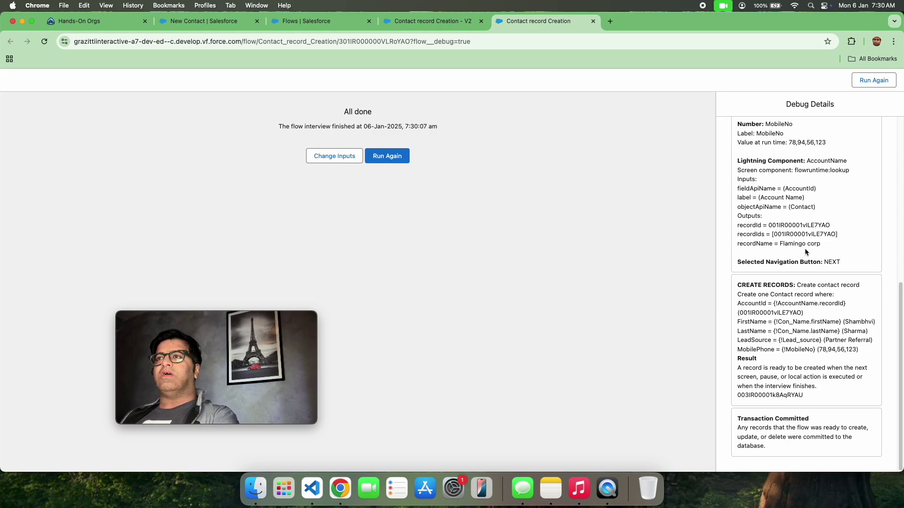
pyautogui.scroll(10, 804, 248)
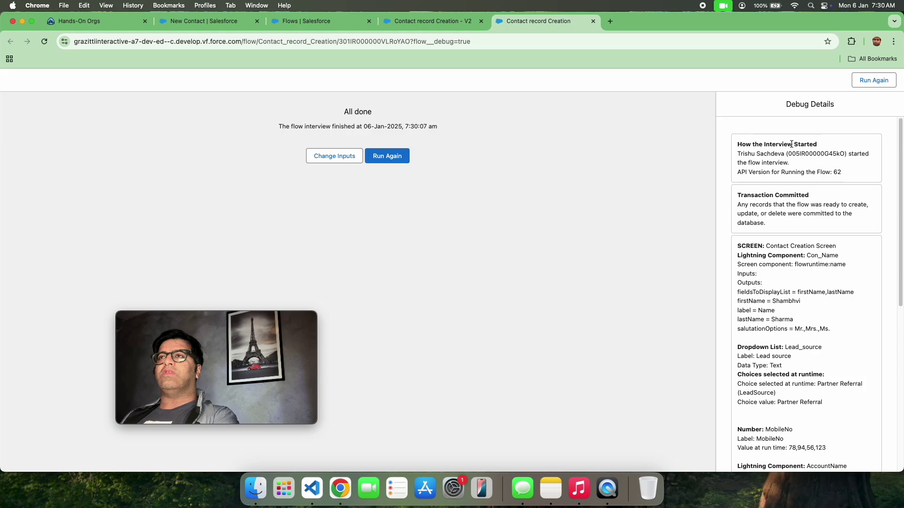
pyautogui.scroll(-10, 821, 227)
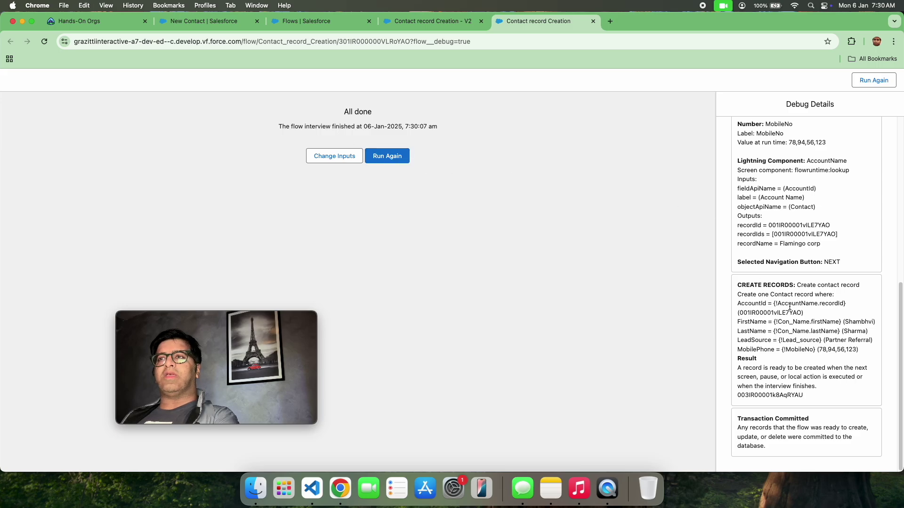
pyautogui.scroll(7, 805, 250)
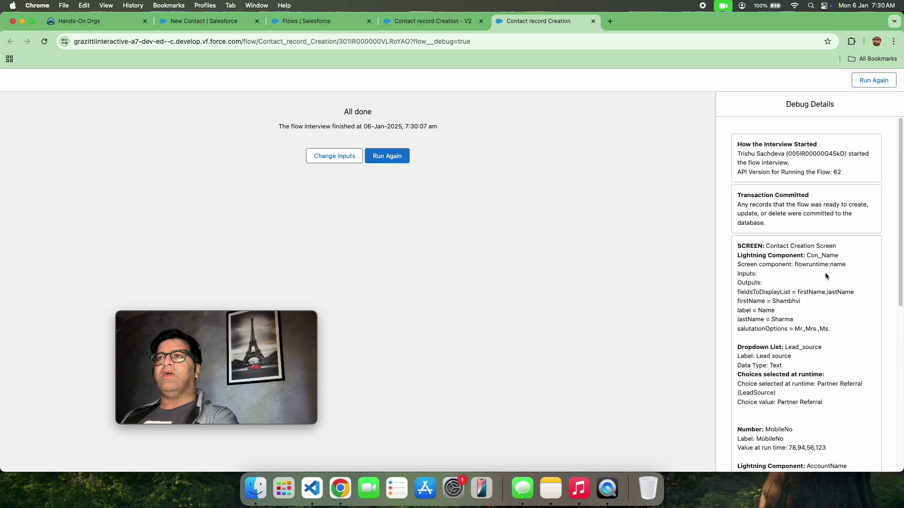
pyautogui.scroll(-10, 813, 307)
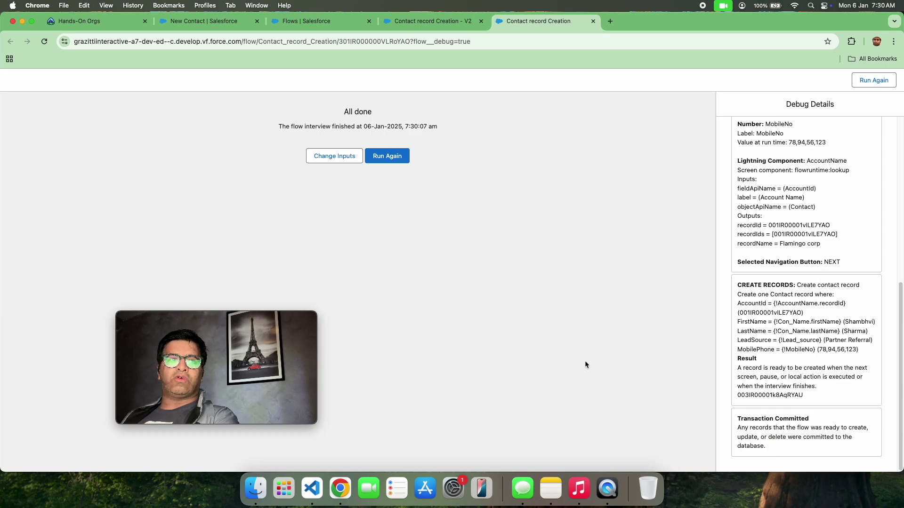
pyautogui.tripleClick(806, 433)
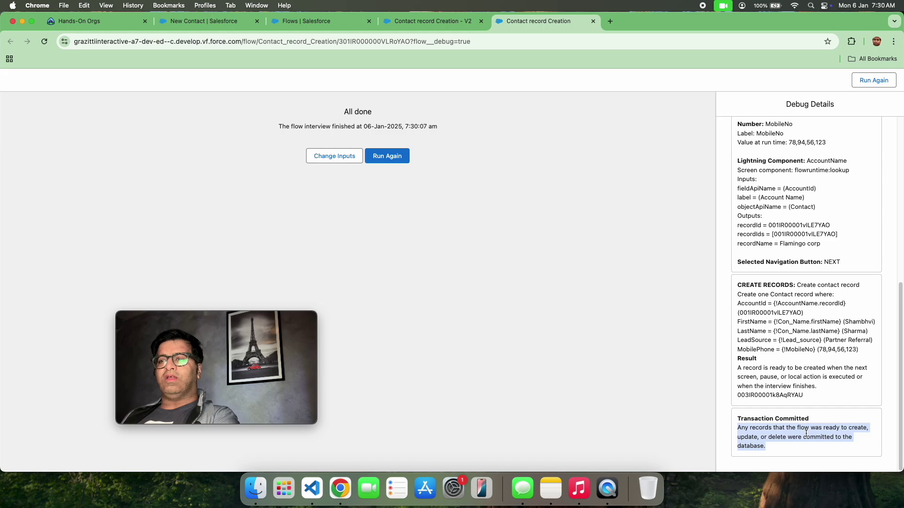
pyautogui.click(300, 25)
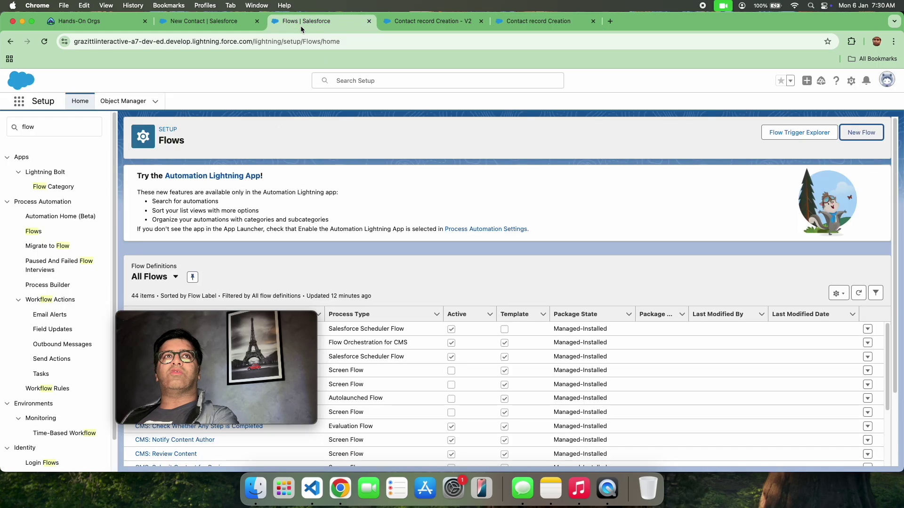
# Step: In the Service app, open the new contact and review its Flamingo corp and Partner Referral details
pyautogui.click(19, 105)
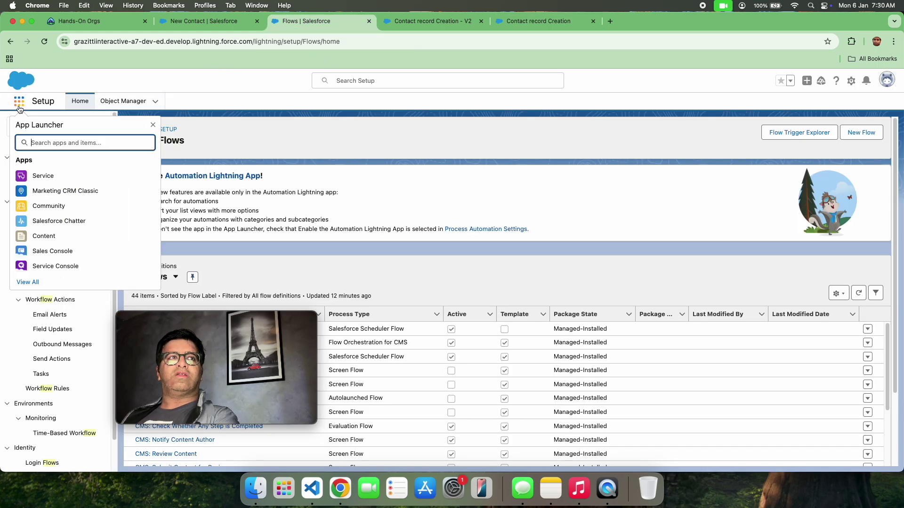
pyautogui.click(43, 175)
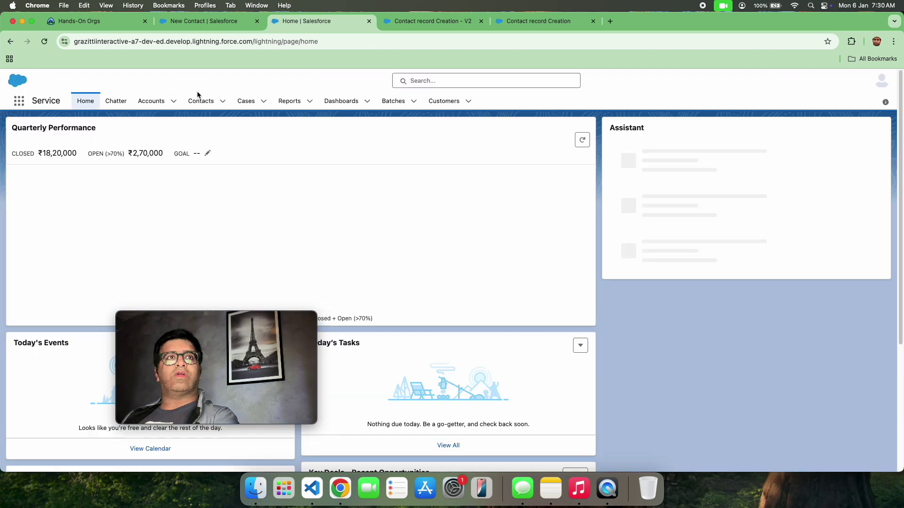
pyautogui.click(207, 107)
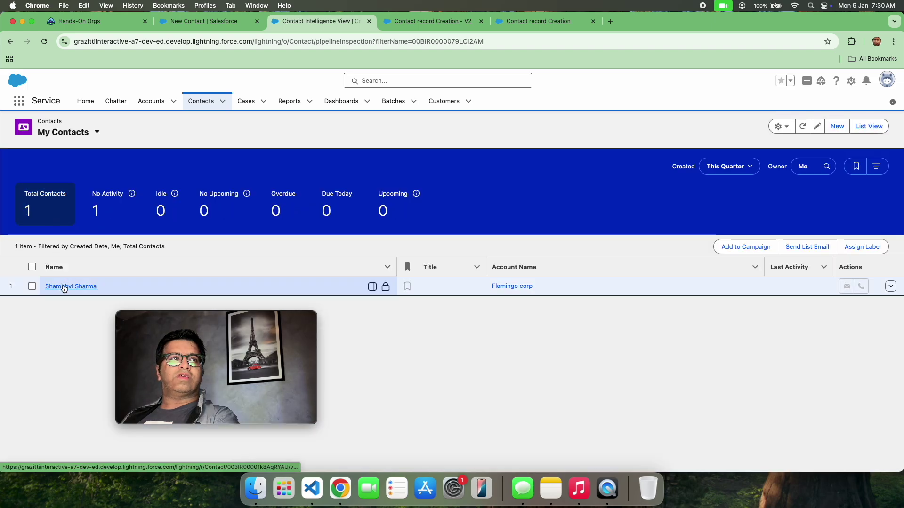
pyautogui.click(63, 286)
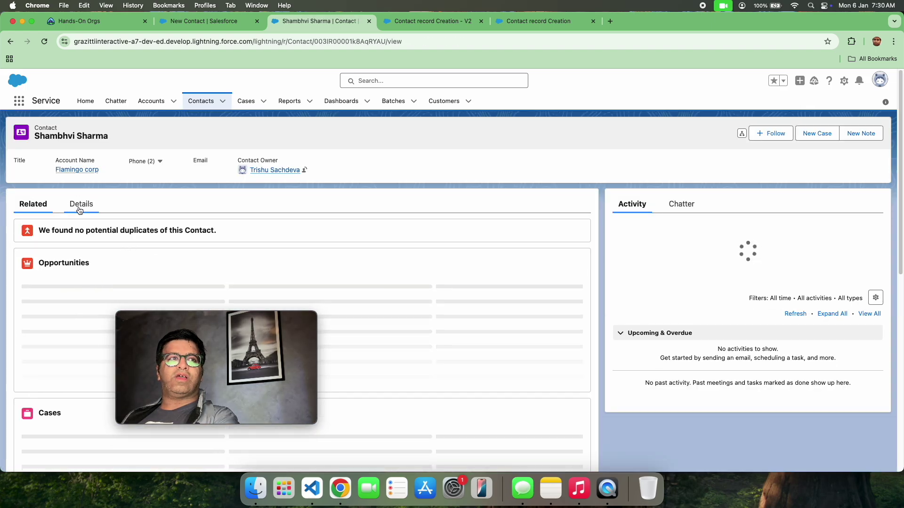
pyautogui.click(78, 206)
pyautogui.moveTo(174, 320); pyautogui.dragTo(663, 276)
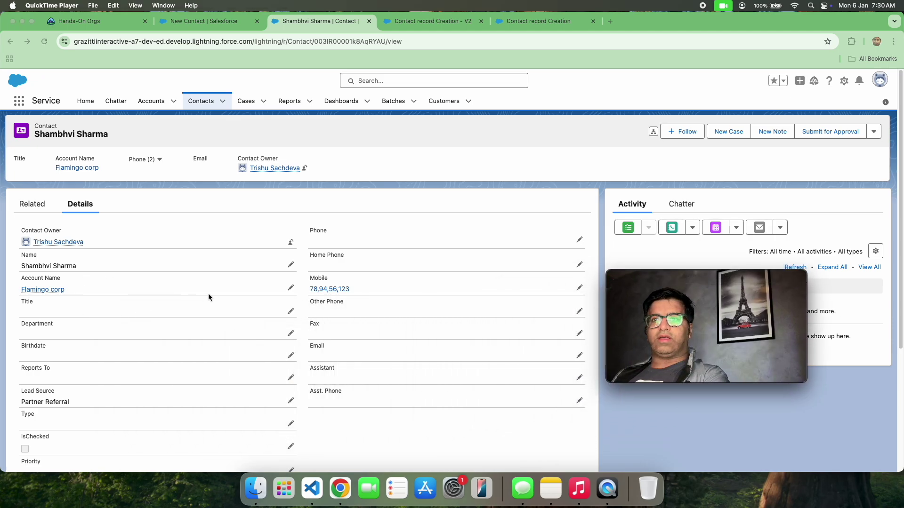
pyautogui.scroll(-5, 216, 293)
pyautogui.scroll(5, 217, 295)
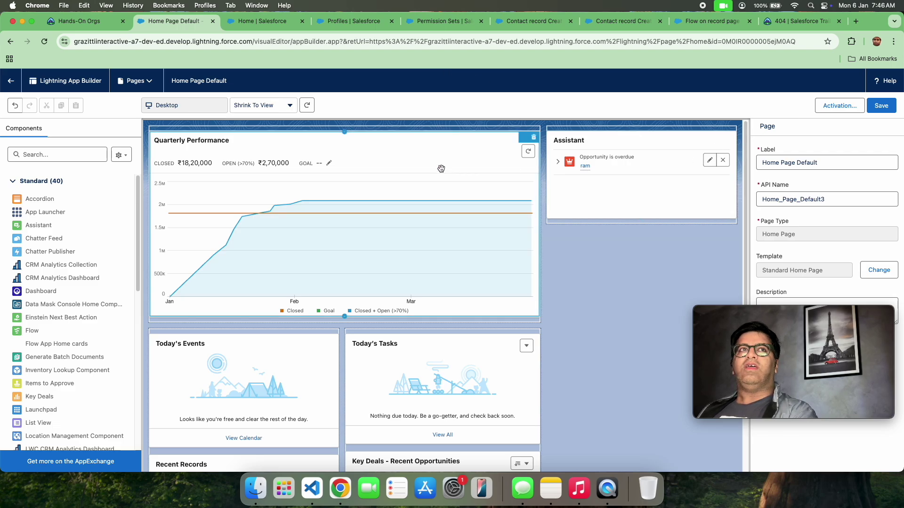
# Step: Add a Flow component running Contact record Creation below Assistant on Home Page Default, and save
pyautogui.click(52, 155)
pyautogui.write('flow')
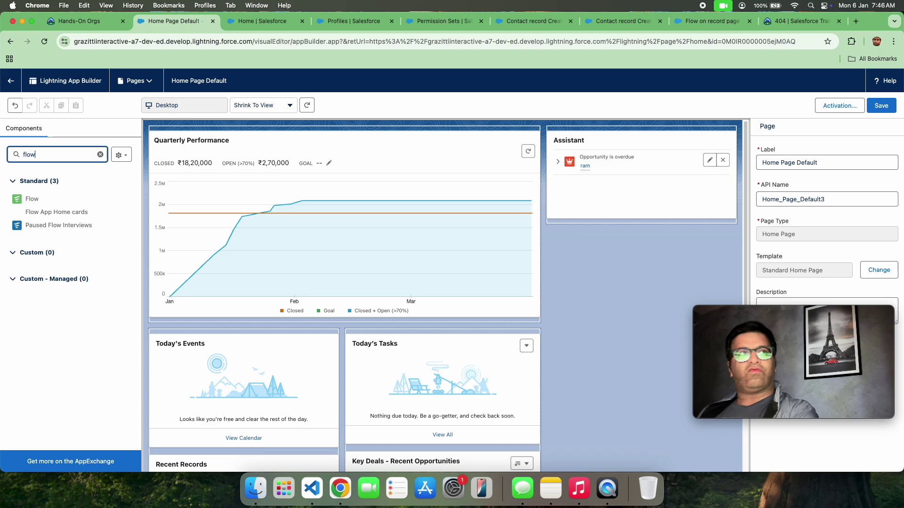
pyautogui.moveTo(59, 198); pyautogui.dragTo(581, 212)
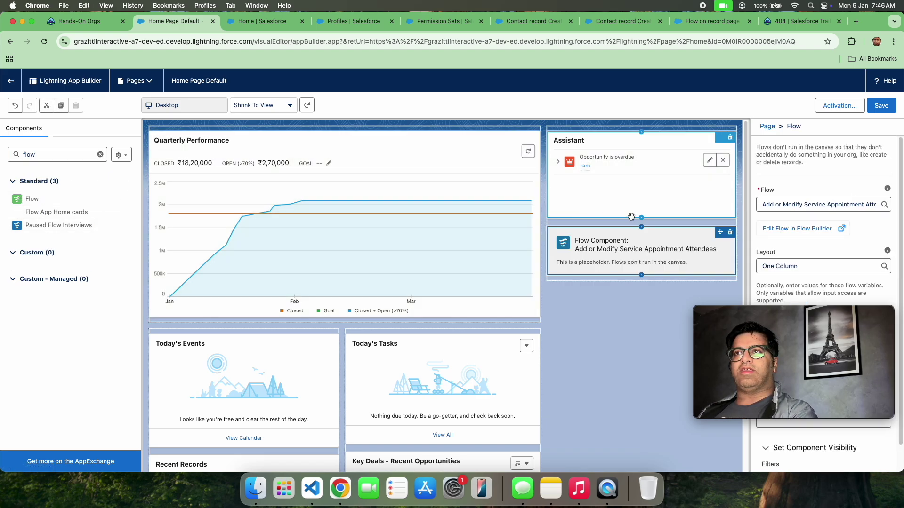
pyautogui.click(824, 204)
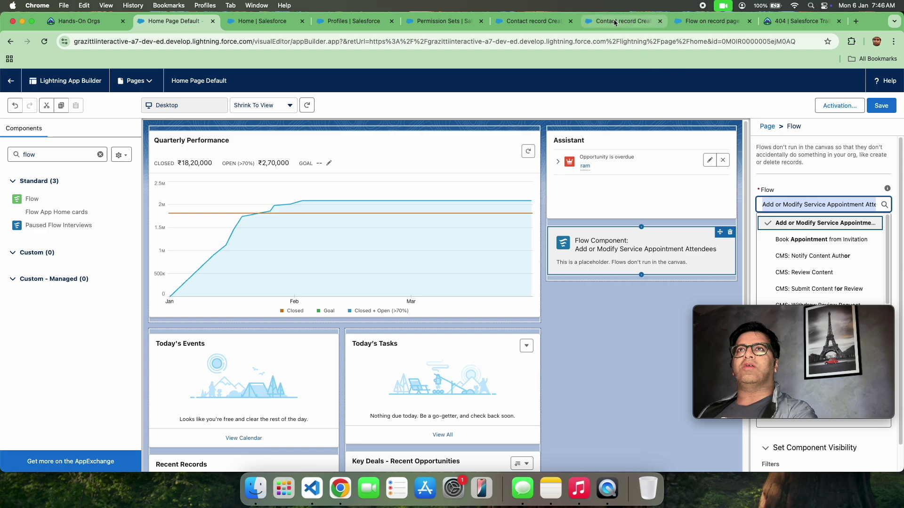
pyautogui.write('con')
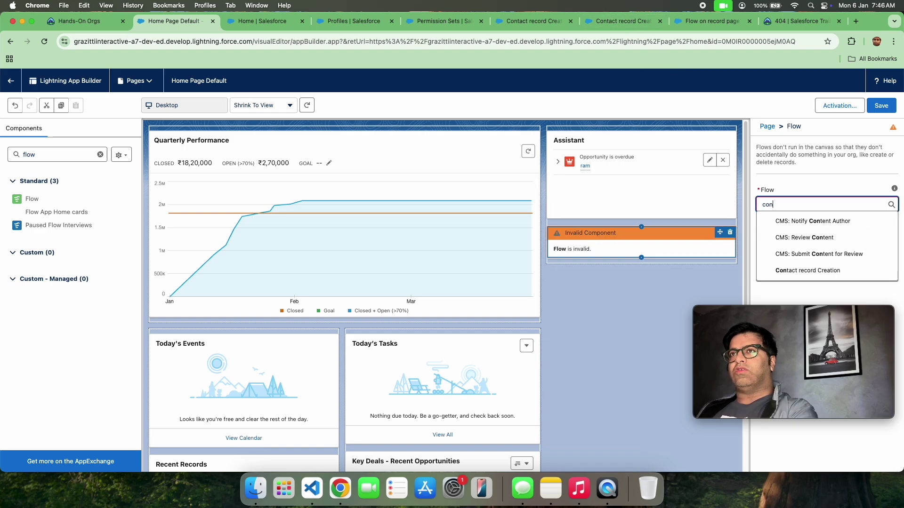
pyautogui.write('tact')
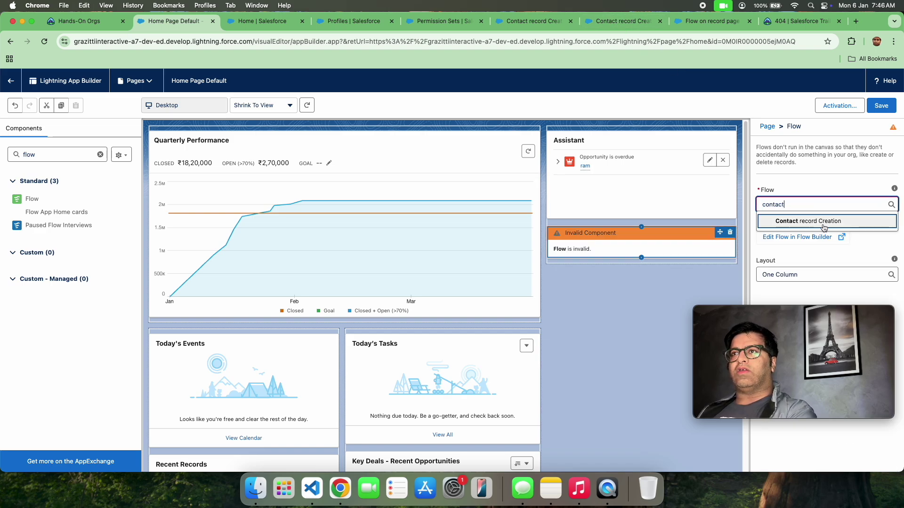
pyautogui.click(824, 221)
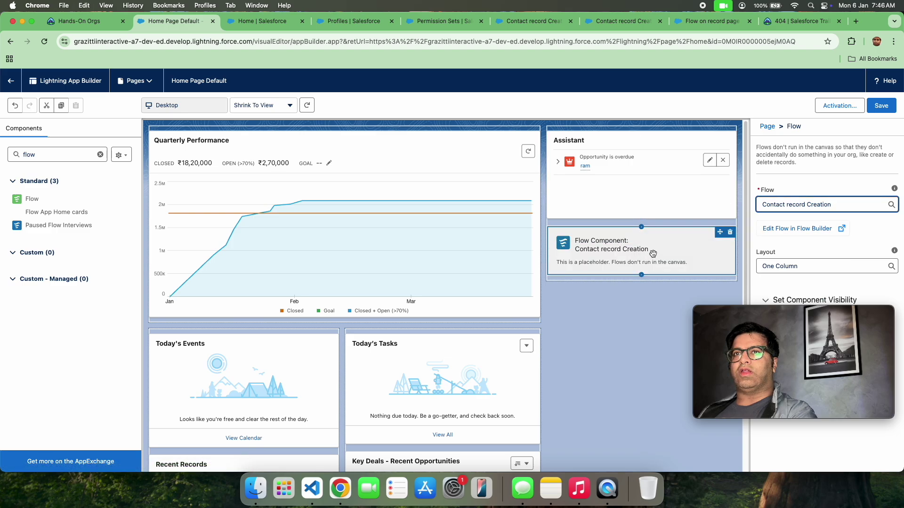
pyautogui.click(881, 105)
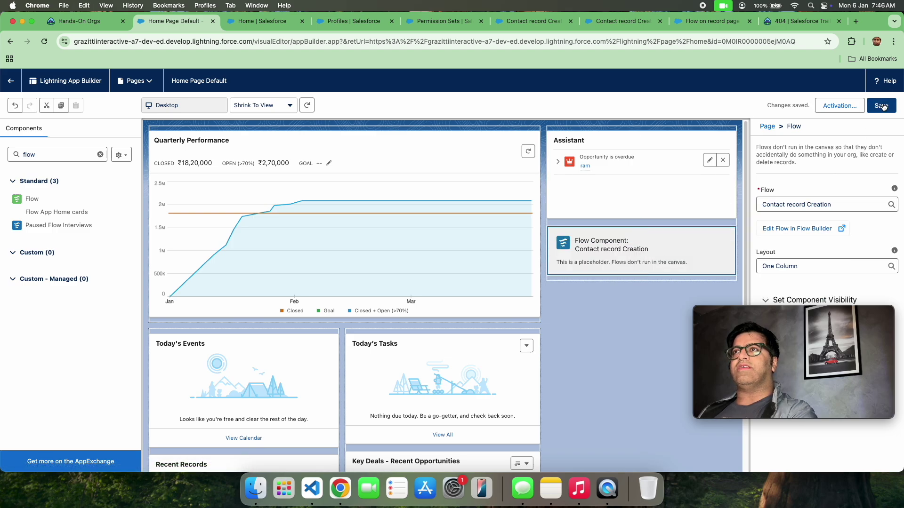
# Step: On the Service home page form, enter the contact's names, Web lead source, mobile, Bholetestingtriggeremail account, and submit
pyautogui.click(15, 88)
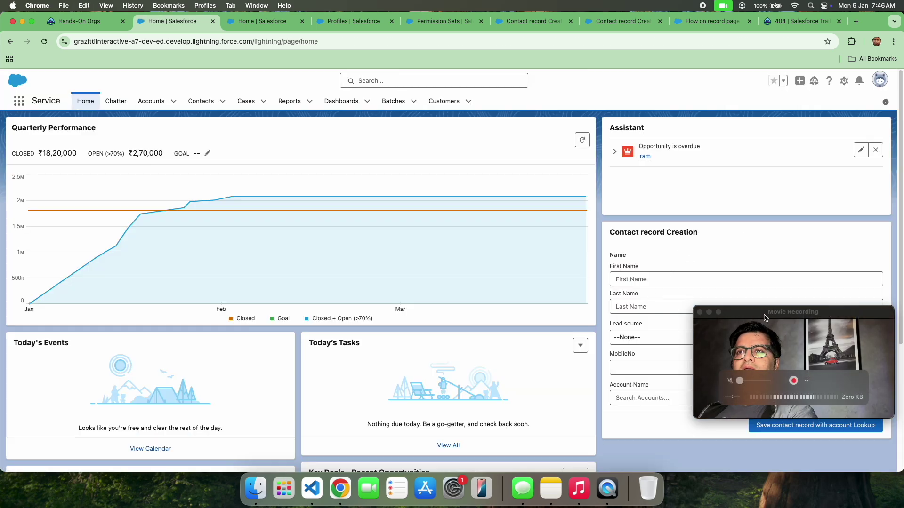
pyautogui.moveTo(756, 314); pyautogui.dragTo(325, 227)
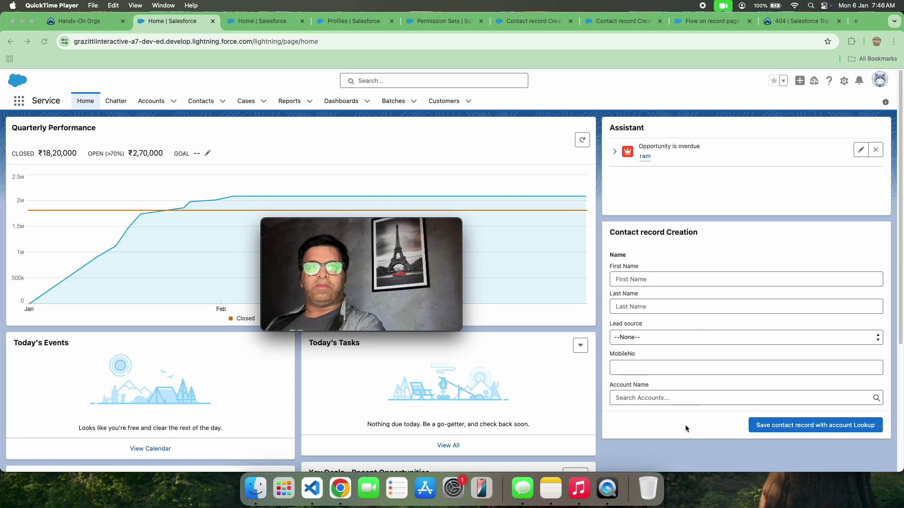
pyautogui.click(652, 279)
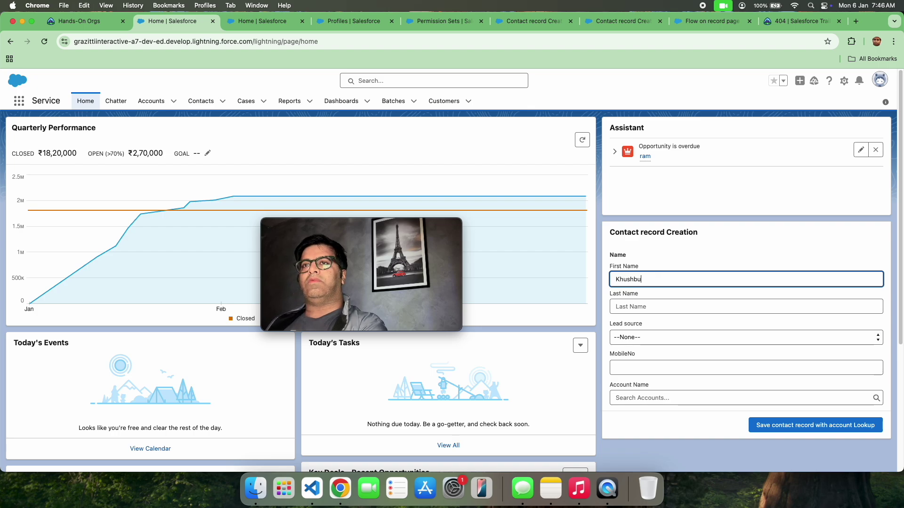
pyautogui.click(640, 308)
pyautogui.write('Sachdeva')
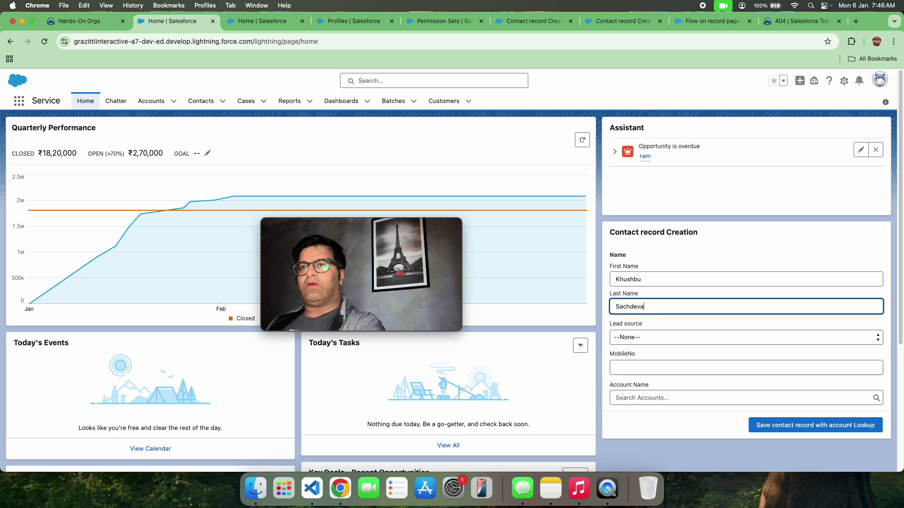
pyautogui.click(691, 336)
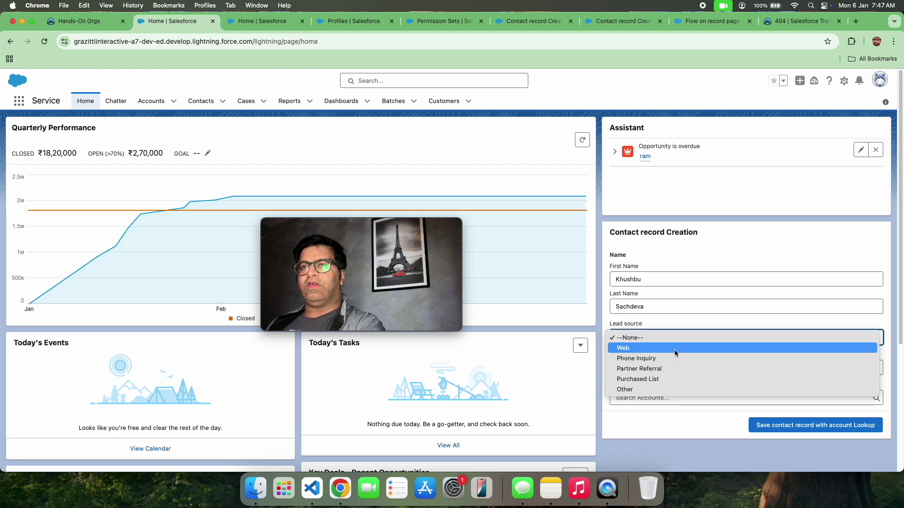
pyautogui.click(674, 349)
pyautogui.click(663, 367)
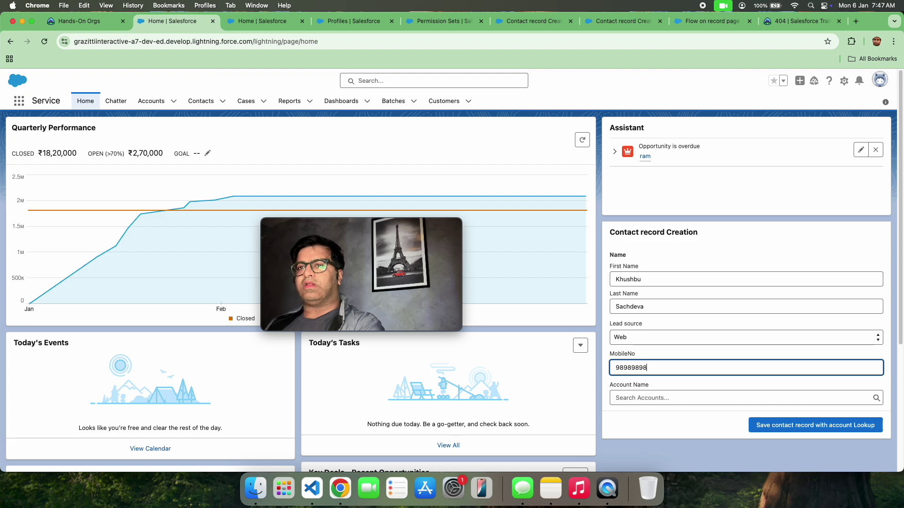
pyautogui.click(674, 398)
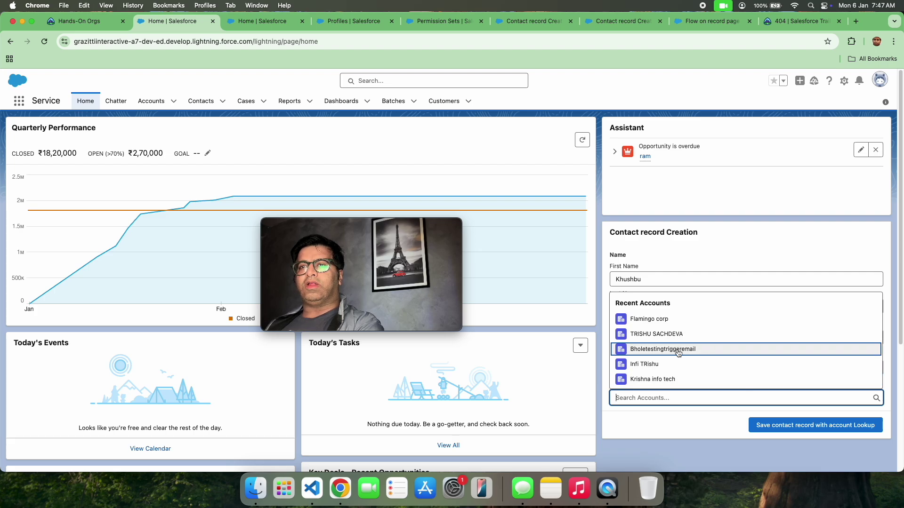
pyautogui.click(678, 353)
pyautogui.click(793, 425)
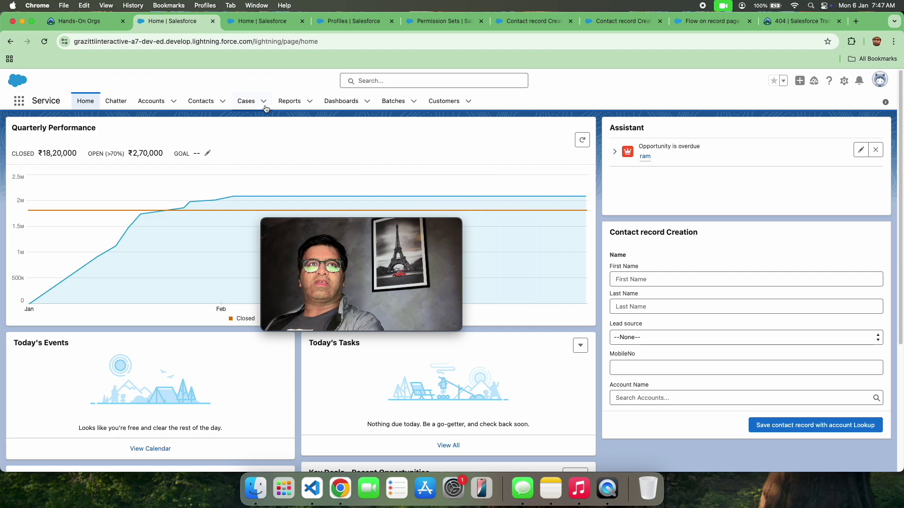
# Step: Open the new contact from Contacts and check its Details: Web lead source, mobile, Bholetestingtriggeremail
pyautogui.click(203, 101)
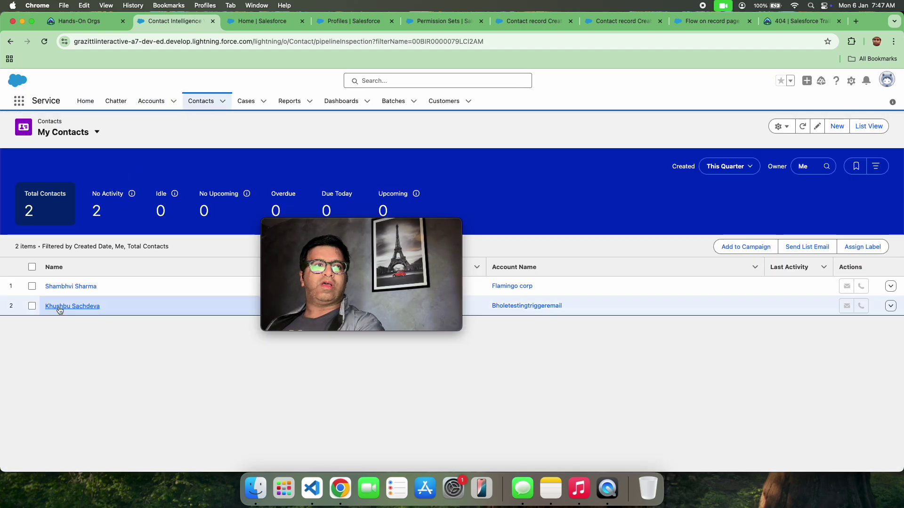
pyautogui.click(60, 310)
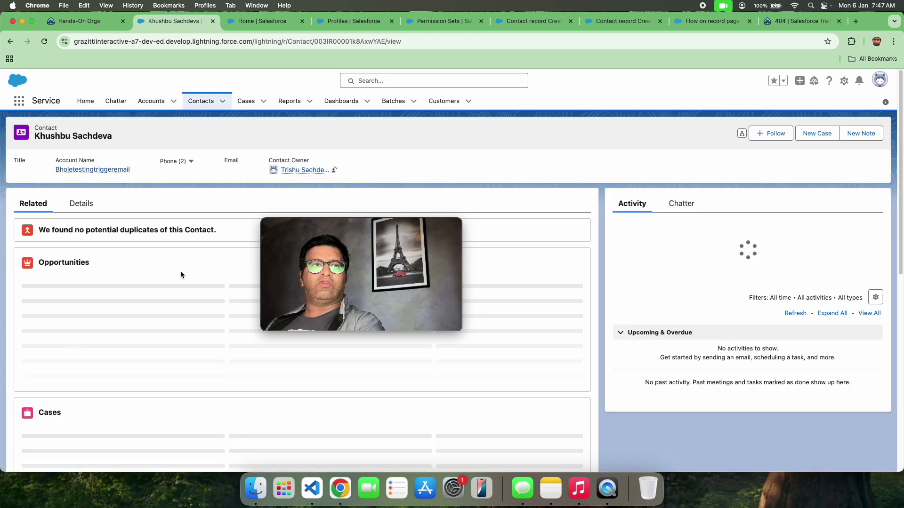
pyautogui.moveTo(389, 223); pyautogui.dragTo(597, 139)
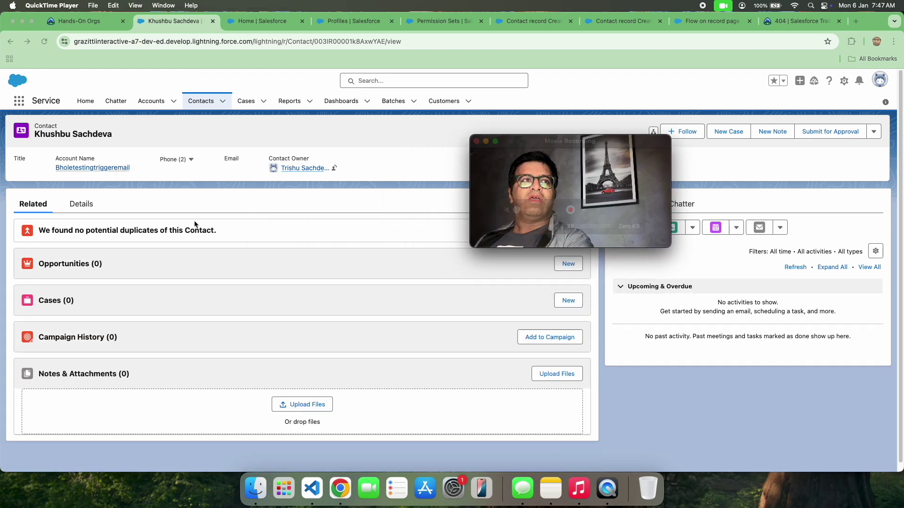
pyautogui.click(81, 207)
pyautogui.click(81, 207)
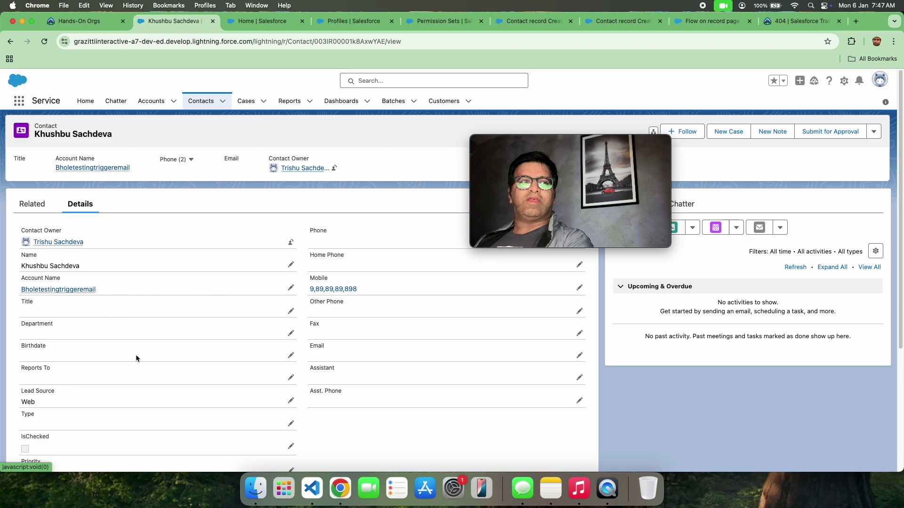
pyautogui.scroll(-5, 136, 355)
pyautogui.scroll(5, 136, 355)
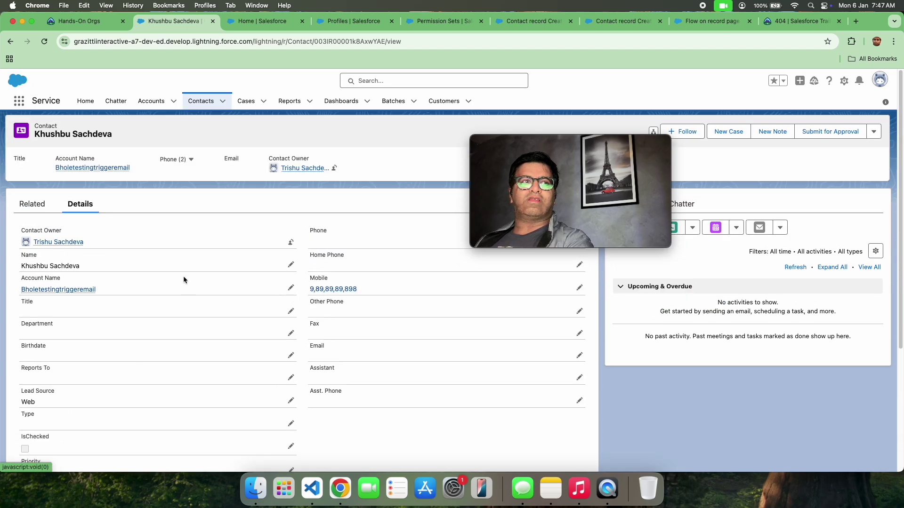
pyautogui.moveTo(534, 204)
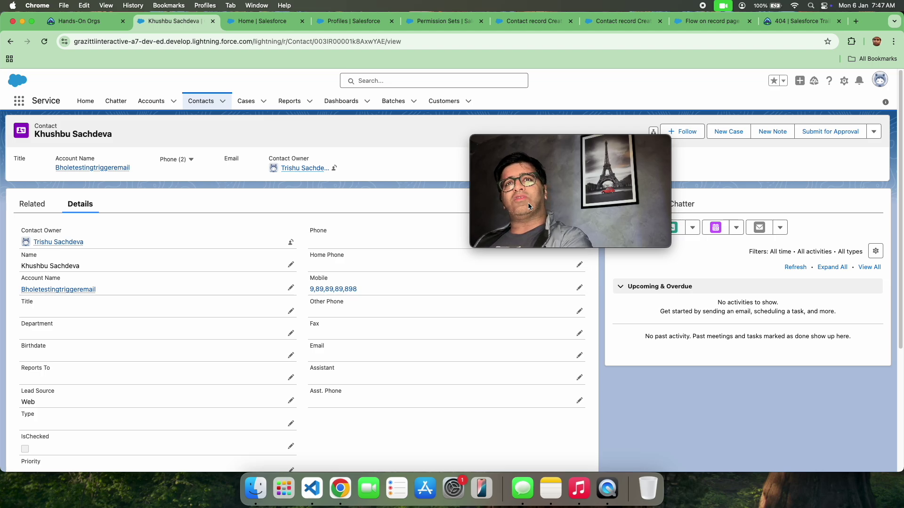
pyautogui.moveTo(527, 184)
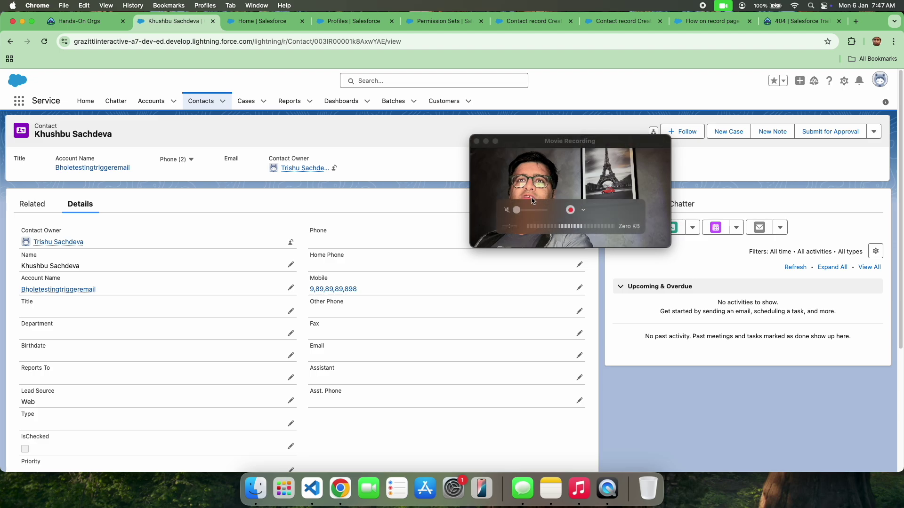